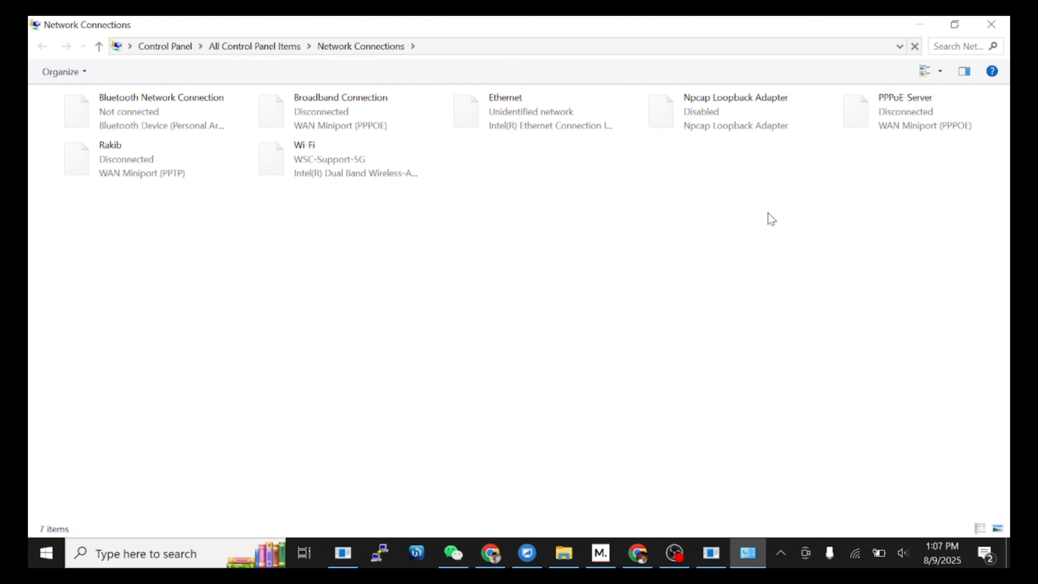
Step: Edit the Ethernet adapter's Internet Protocol Version 4 address and confirm the Ethernet Properties
{"action": "right_click", "coordinate": [528, 122]}
{"action": "left_click", "coordinate": [566, 265]}
{"action": "double_click", "coordinate": [165, 261]}
{"action": "left_click", "coordinate": [289, 460]}
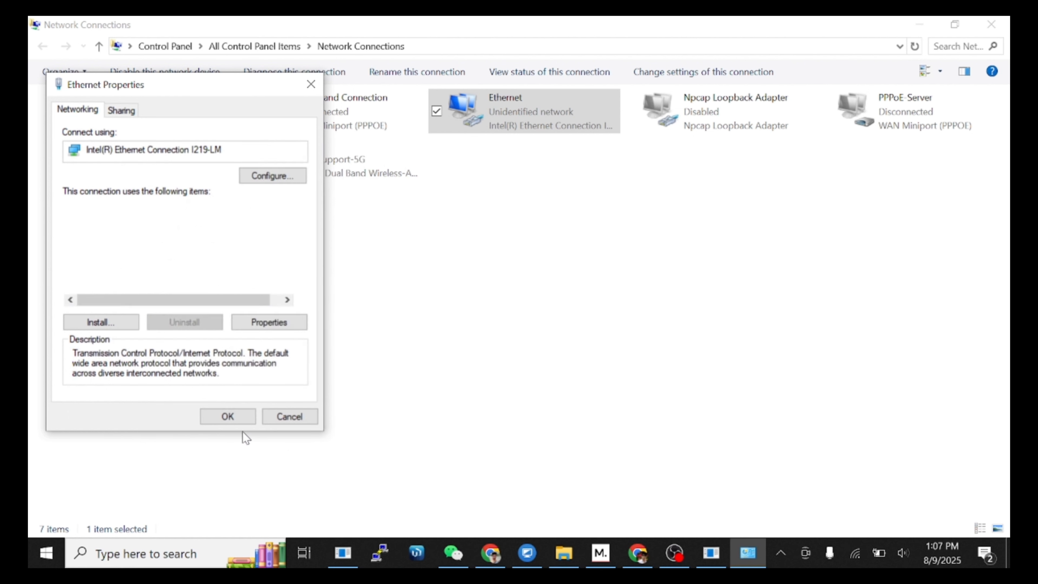
{"action": "left_click", "coordinate": [239, 417]}
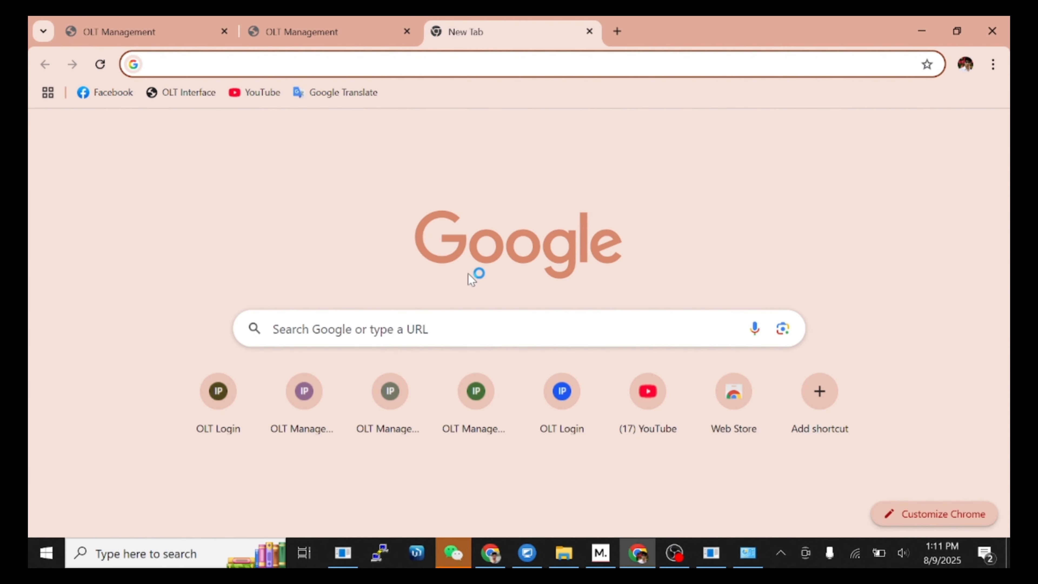
Step: Open the OLT at 192.168.0.88 and sign in with the administrator user name and password
{"action": "type", "text": "192.168."}
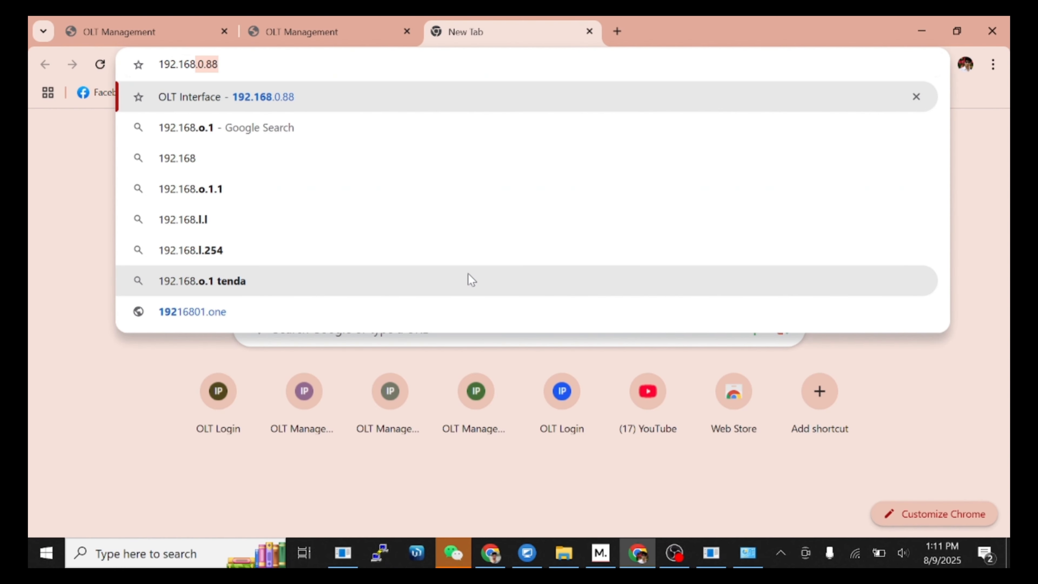
{"action": "type", "text": "0."}
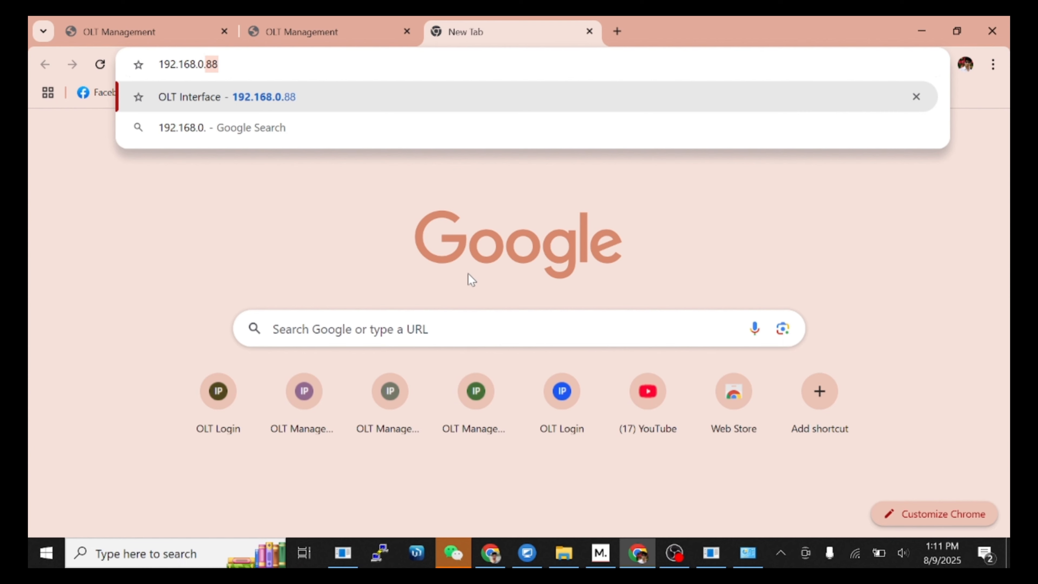
{"action": "type", "text": "88"}
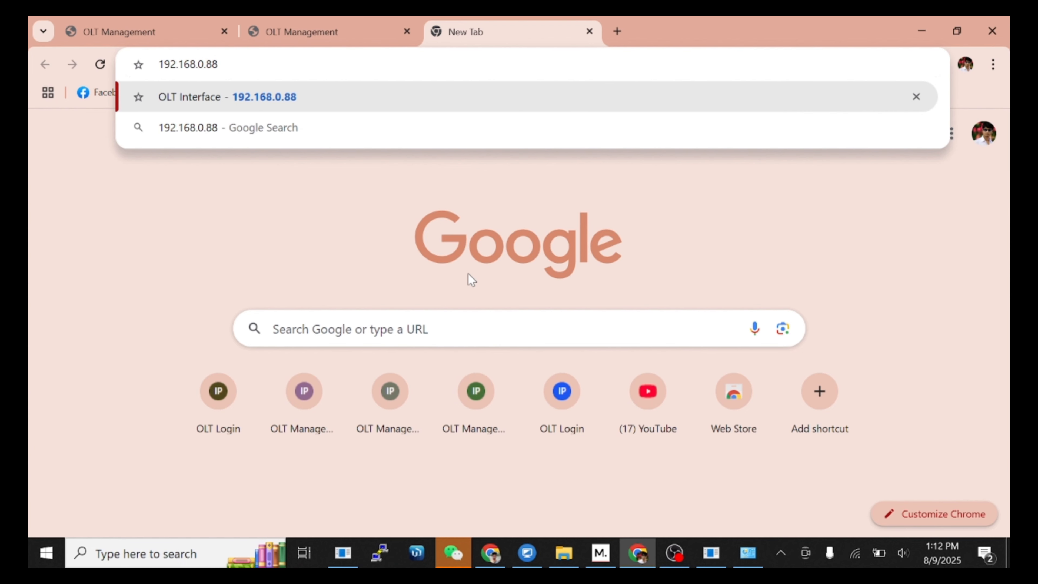
{"action": "key", "text": "Return"}
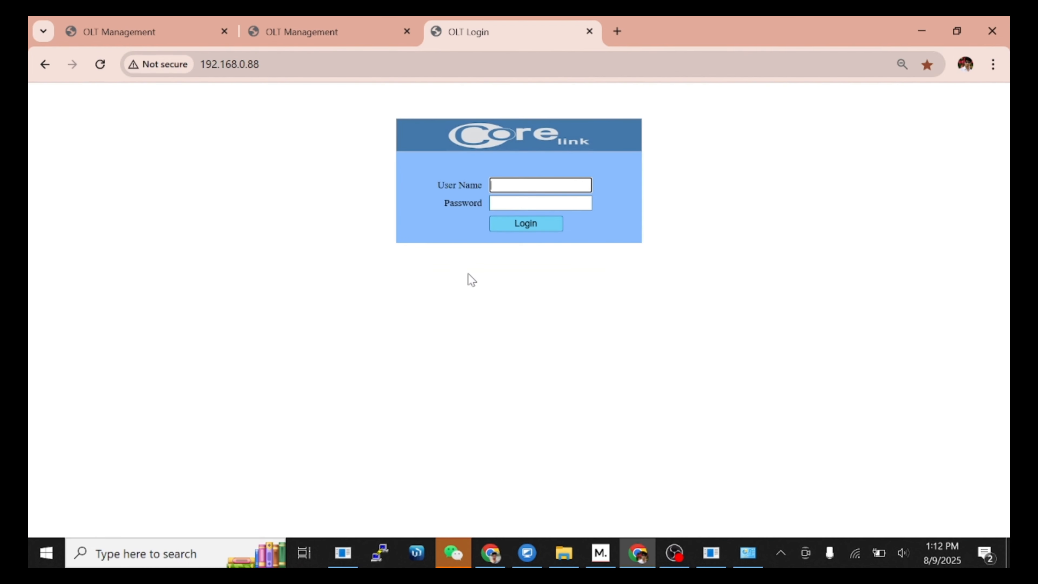
{"action": "type", "text": "admi"}
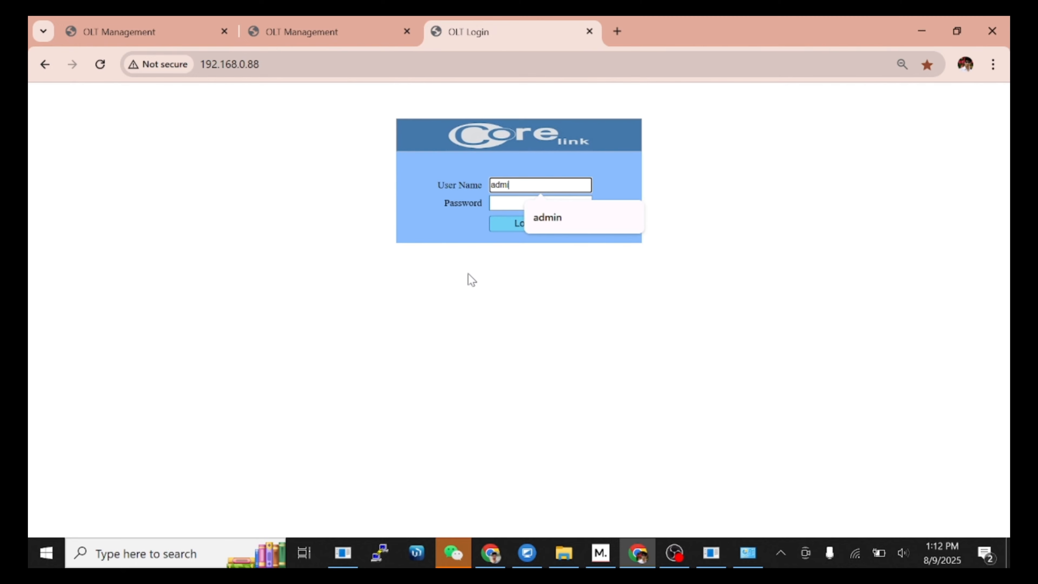
{"action": "type", "text": "n"}
{"action": "key", "text": "Tab"}
{"action": "type", "text": "•••"}
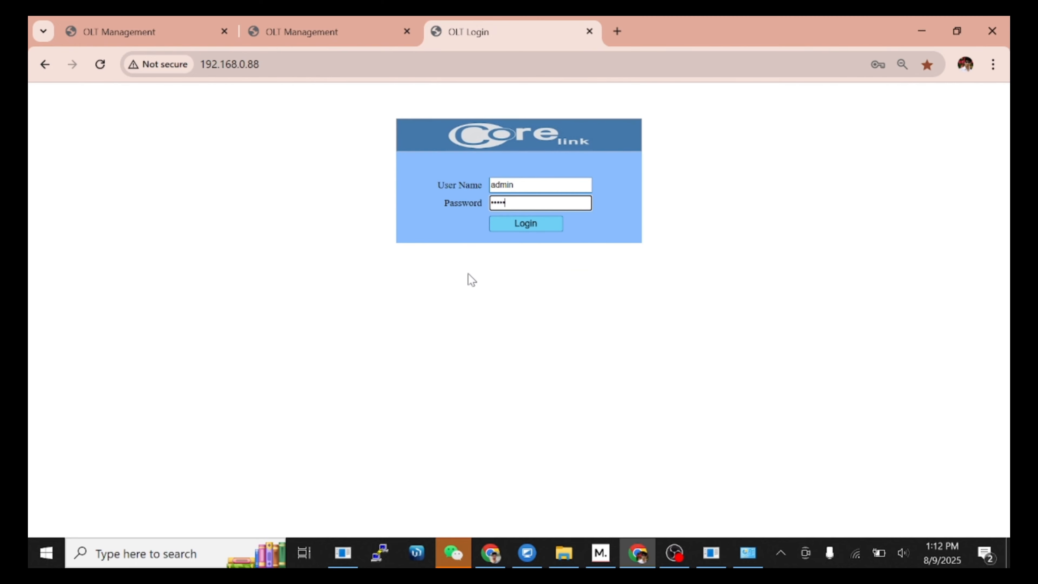
{"action": "key", "text": "Return"}
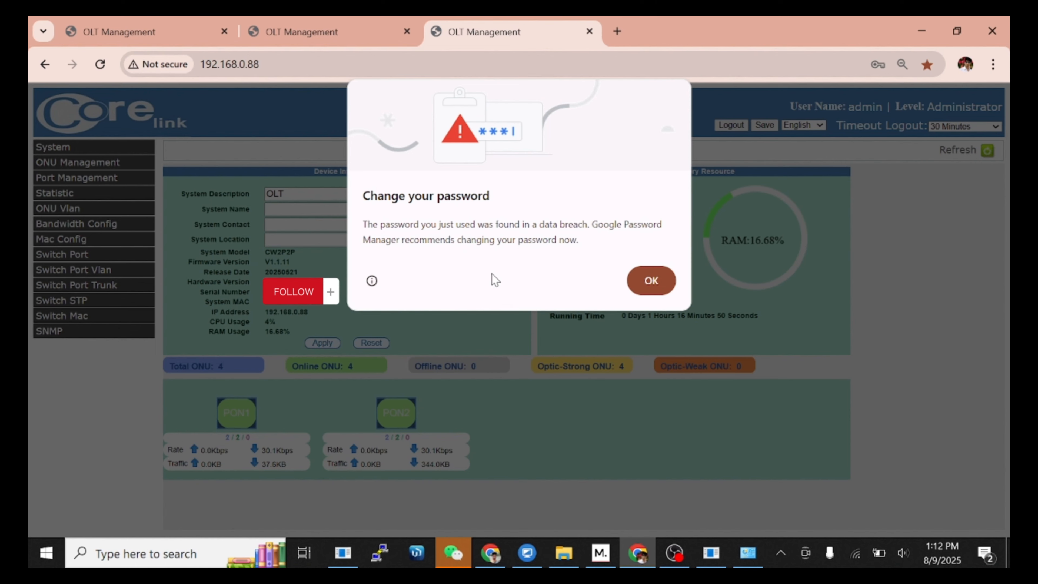
Step: Dismiss Chrome's password warning and view the other OLT's dashboard with 212 ONUs
{"action": "left_click", "coordinate": [648, 282]}
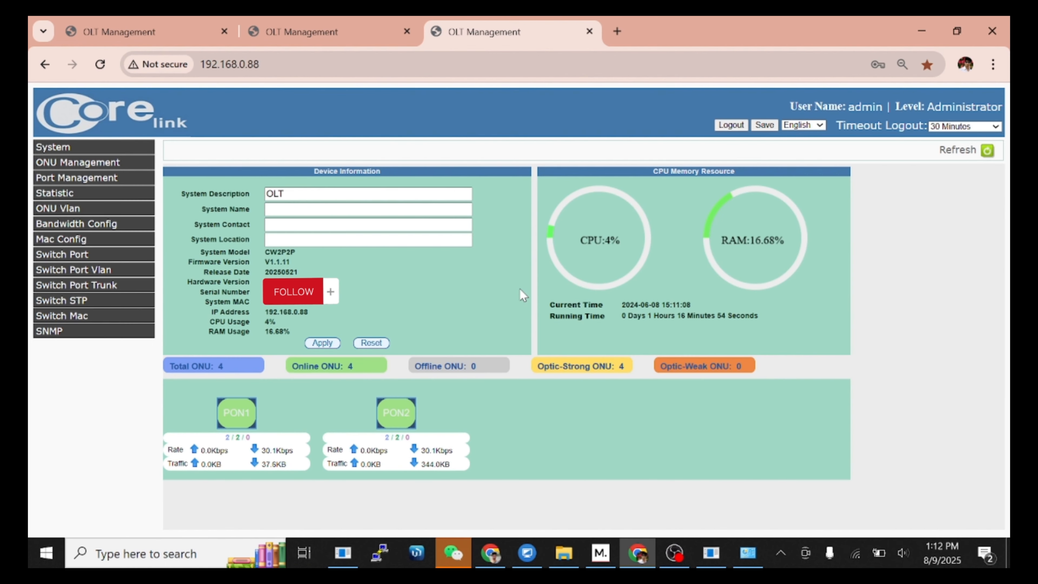
{"action": "left_click", "coordinate": [118, 33]}
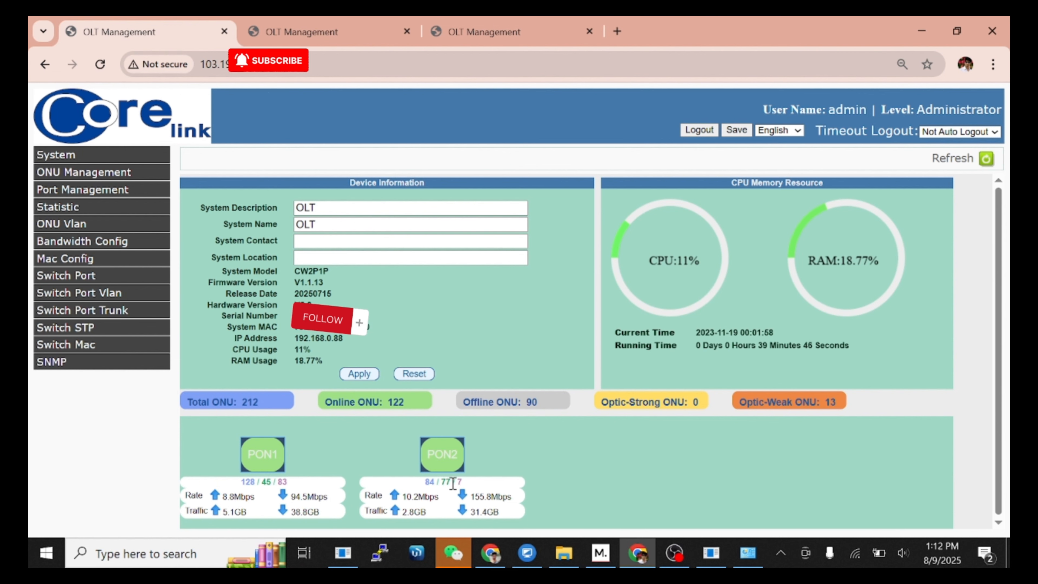
Step: Reload both OLT Management tabs and refresh device information until 199 ONUs are reported
{"action": "left_click", "coordinate": [342, 23]}
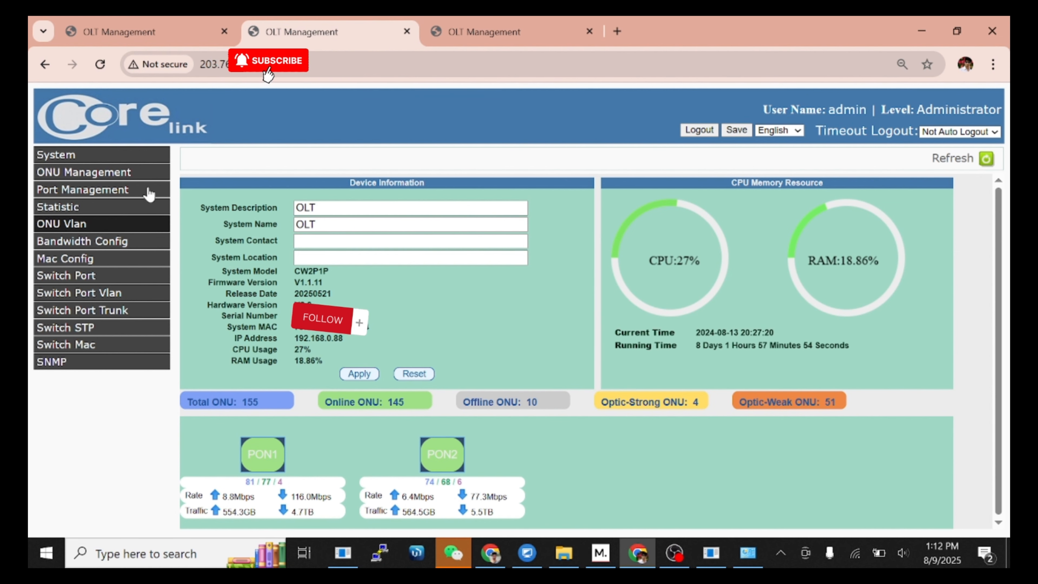
{"action": "left_click", "coordinate": [100, 64]}
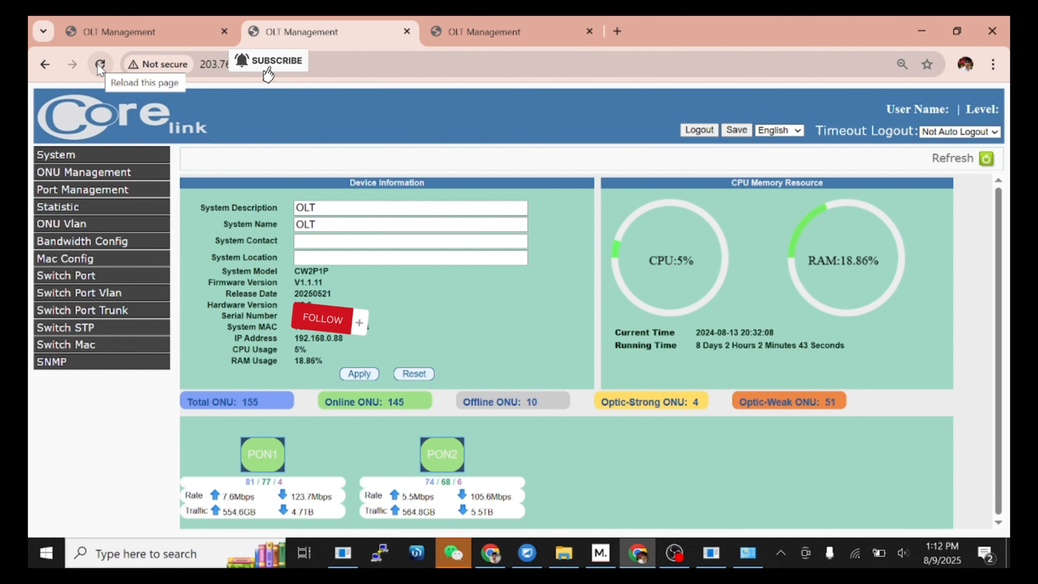
{"action": "left_click", "coordinate": [100, 66]}
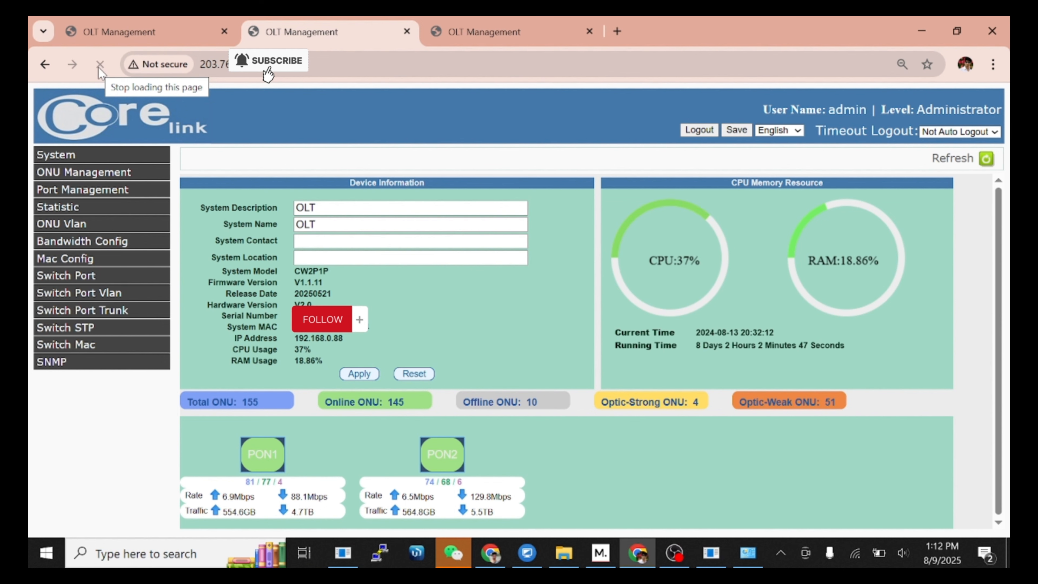
{"action": "left_click", "coordinate": [143, 33]}
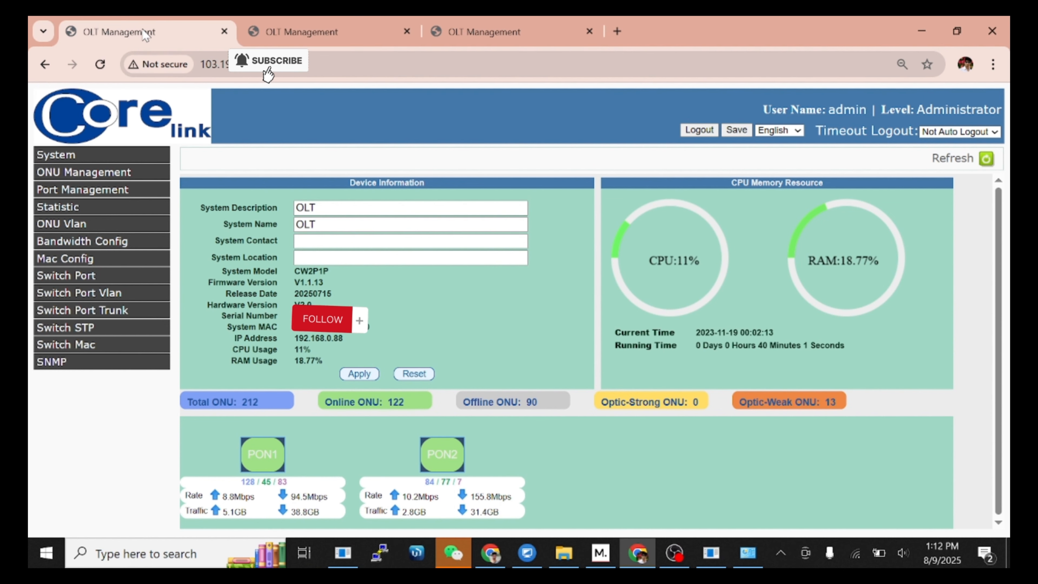
{"action": "left_click", "coordinate": [103, 66]}
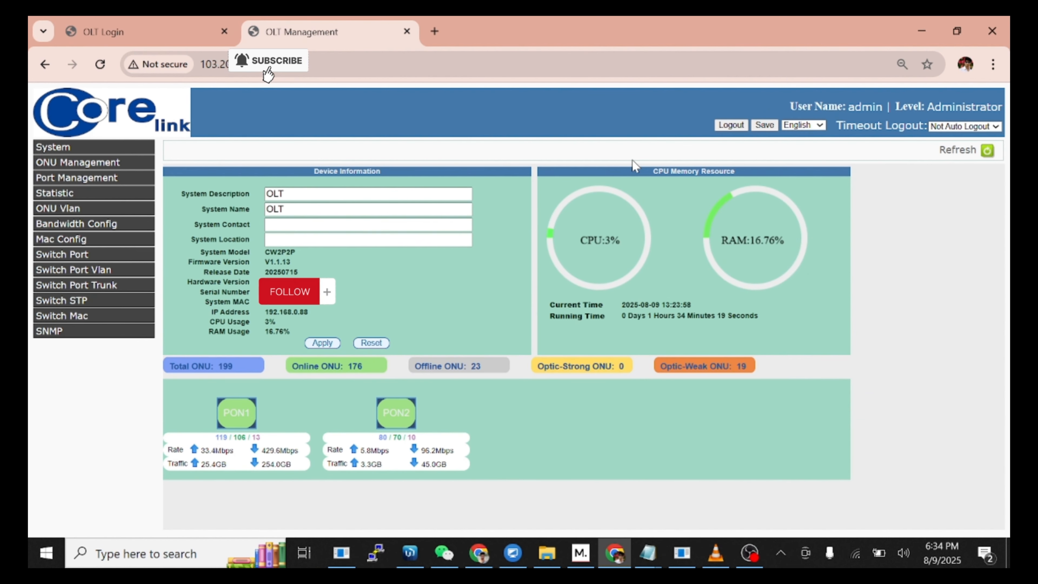
{"action": "left_click", "coordinate": [989, 152]}
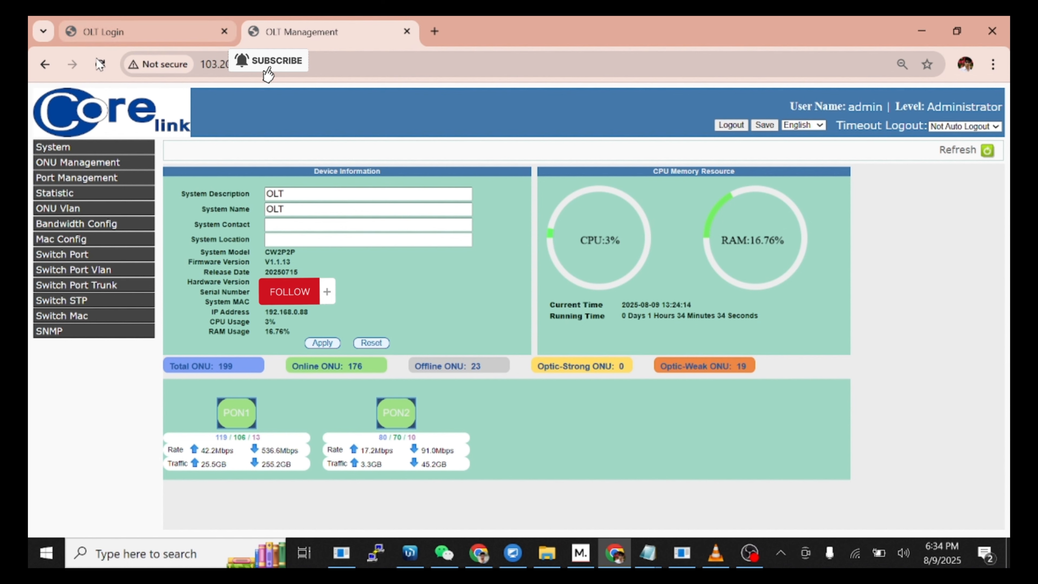
Step: Reload the dashboard repeatedly until the 192.168.0.88 OLT shows 4 online ONUs
{"action": "left_click", "coordinate": [100, 66]}
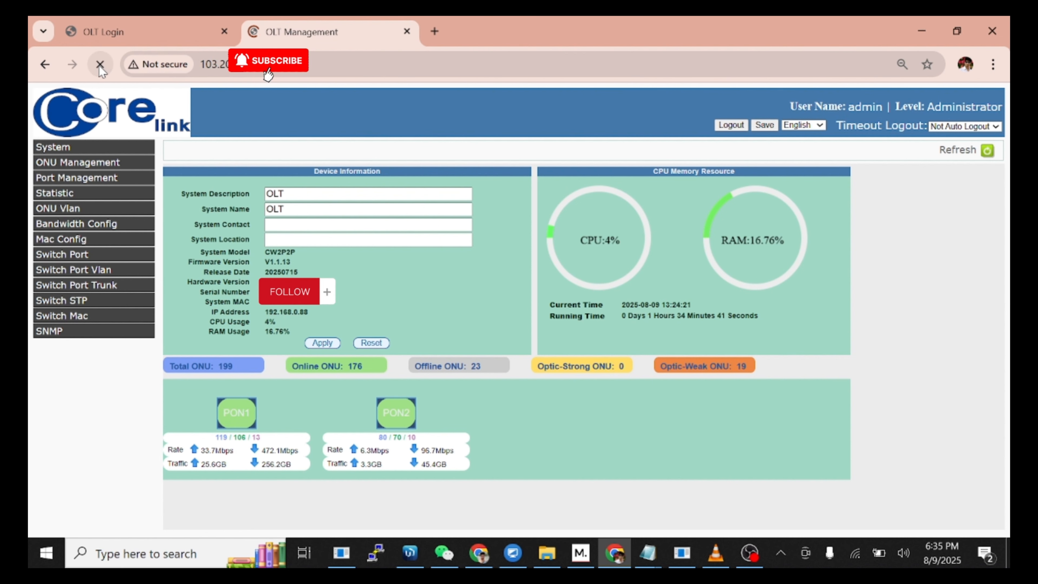
{"action": "left_click", "coordinate": [99, 65]}
{"action": "left_click", "coordinate": [99, 65]}
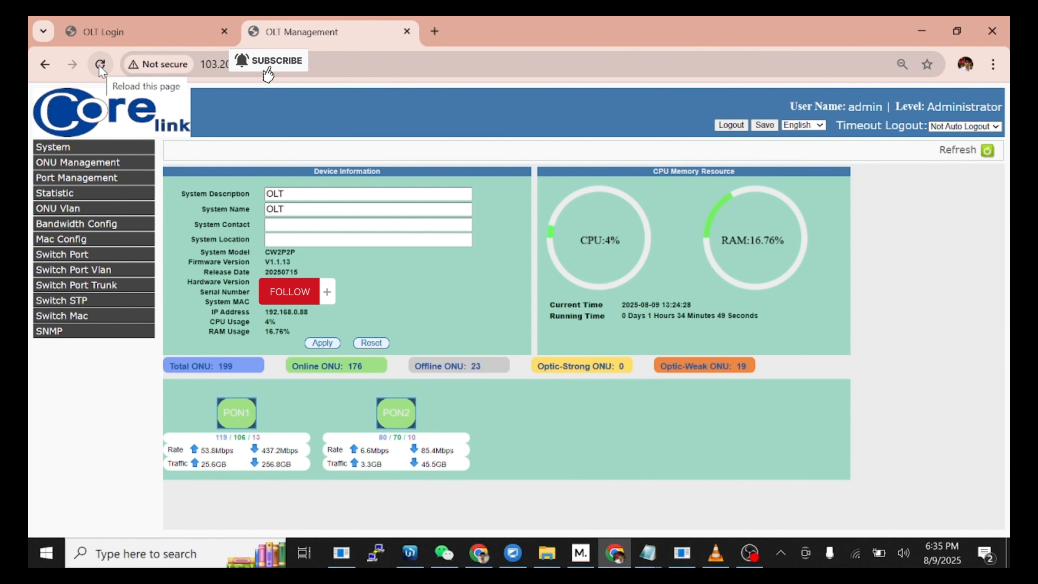
{"action": "left_click", "coordinate": [100, 65]}
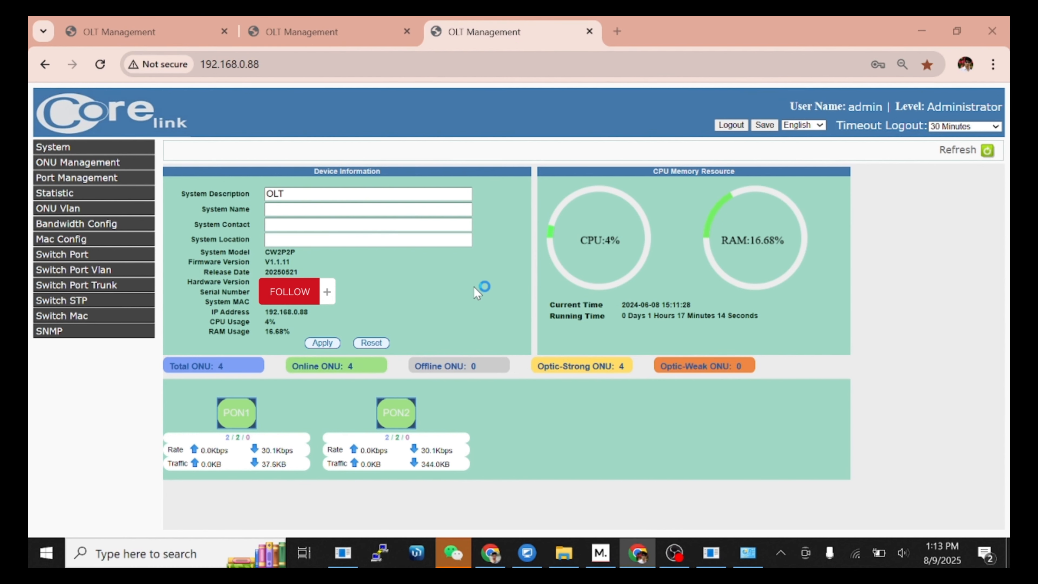
Step: Open System > System Users and start a new user entry
{"action": "left_click", "coordinate": [67, 149]}
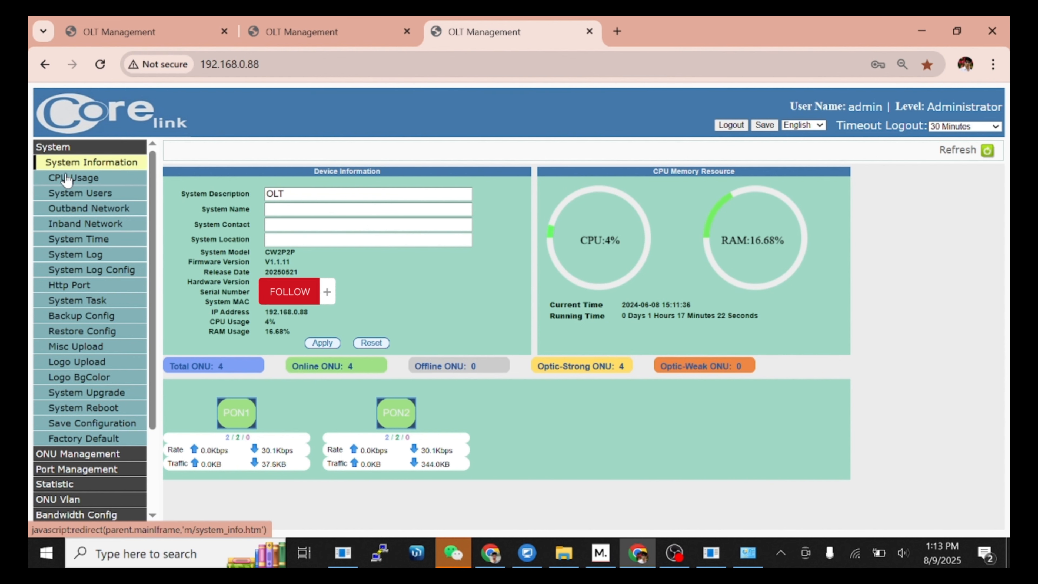
{"action": "left_click", "coordinate": [67, 199]}
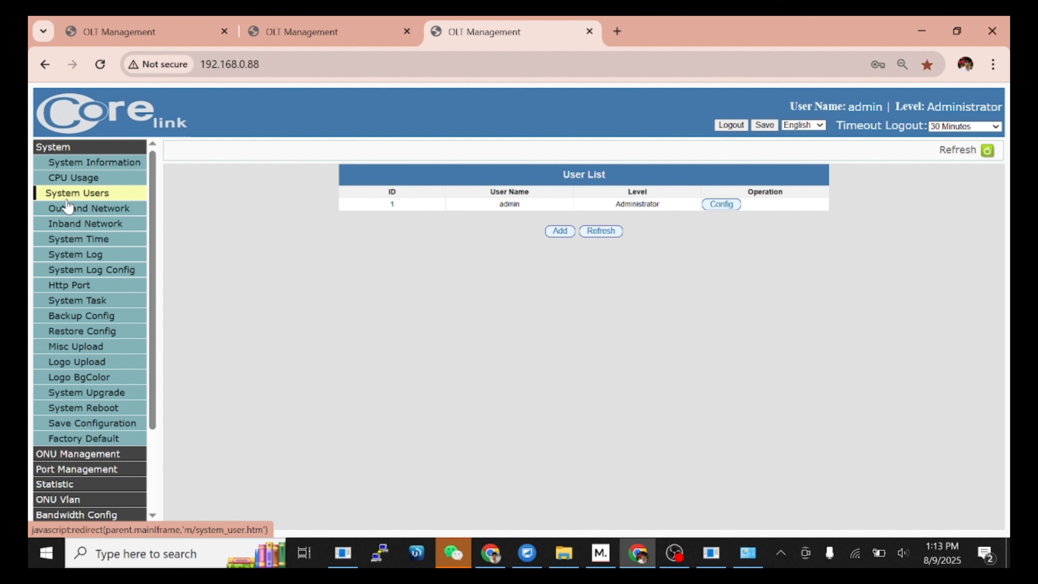
{"action": "left_click", "coordinate": [560, 232]}
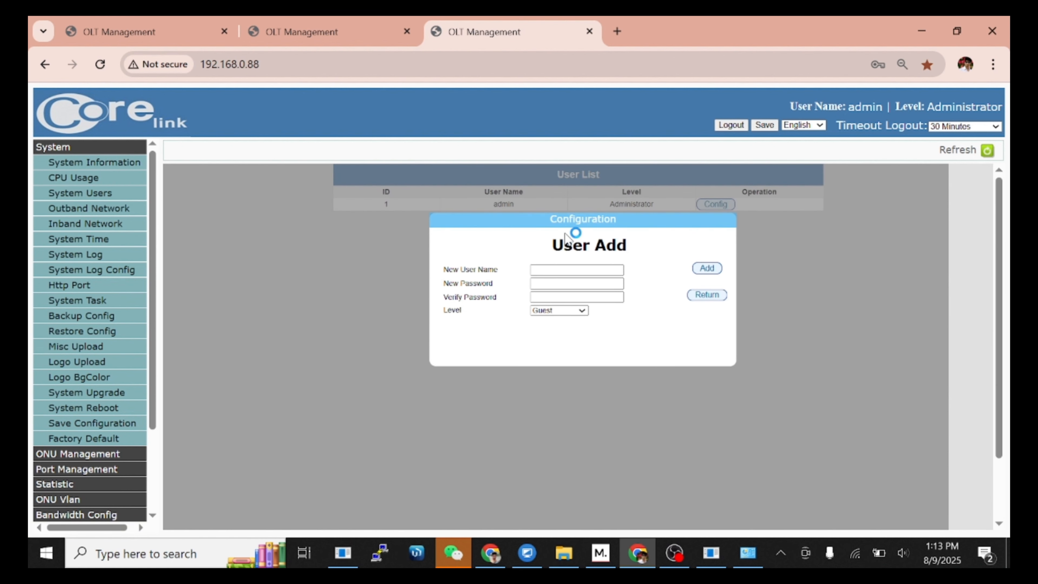
Step: Enter the new user name and password, set Level to Administrator, and add the user
{"action": "left_click", "coordinate": [571, 268]}
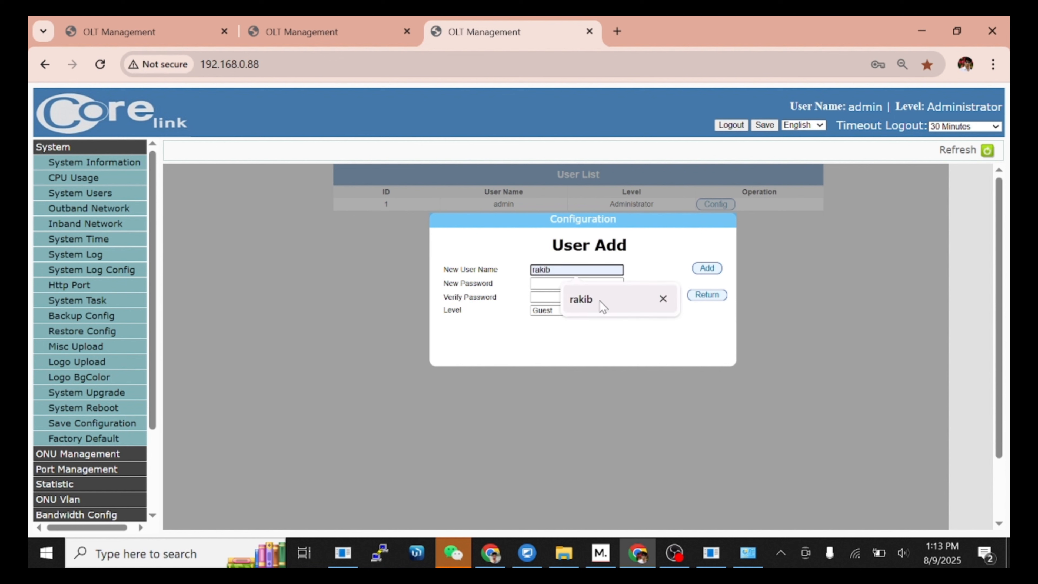
{"action": "left_click", "coordinate": [588, 299]}
{"action": "left_click", "coordinate": [581, 286]}
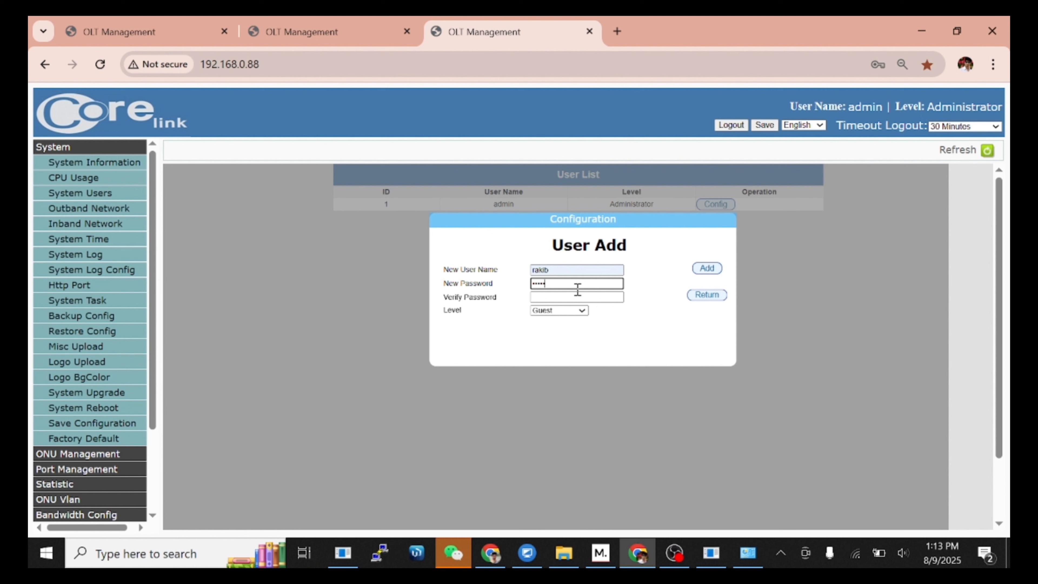
{"action": "left_click", "coordinate": [571, 298]}
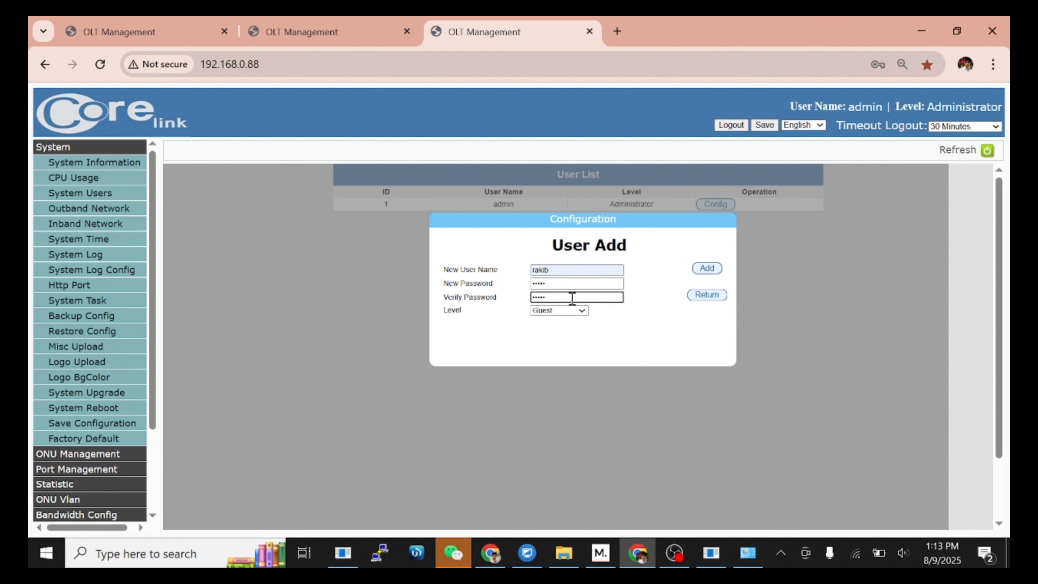
{"action": "left_click", "coordinate": [575, 310]}
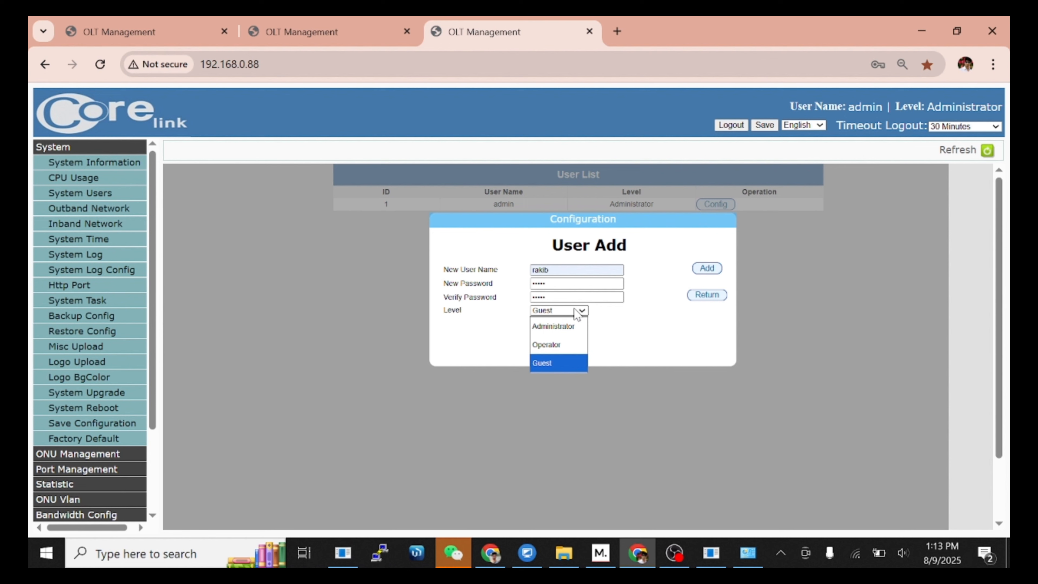
{"action": "left_click", "coordinate": [562, 330]}
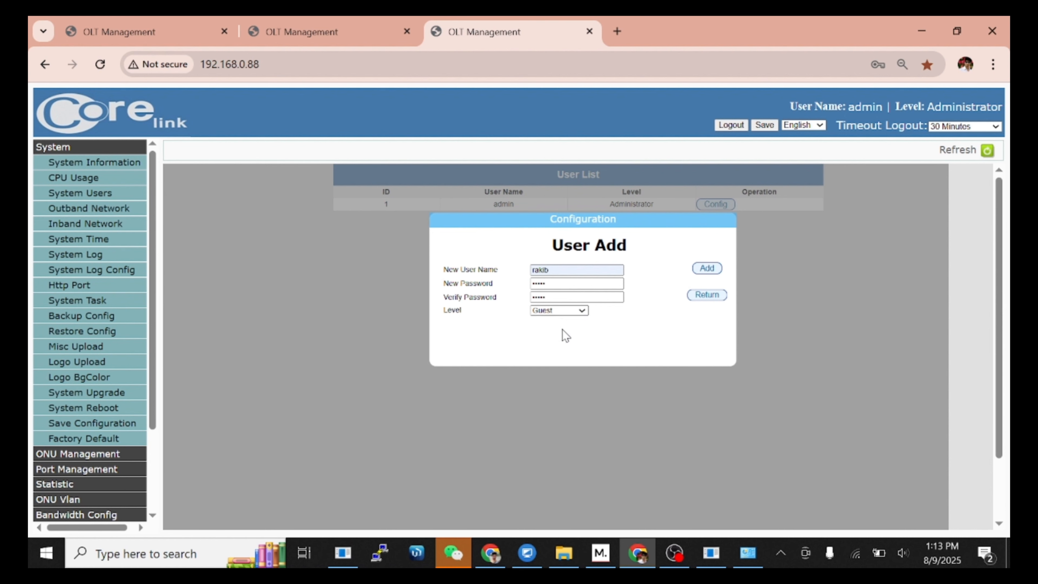
{"action": "left_click", "coordinate": [706, 268]}
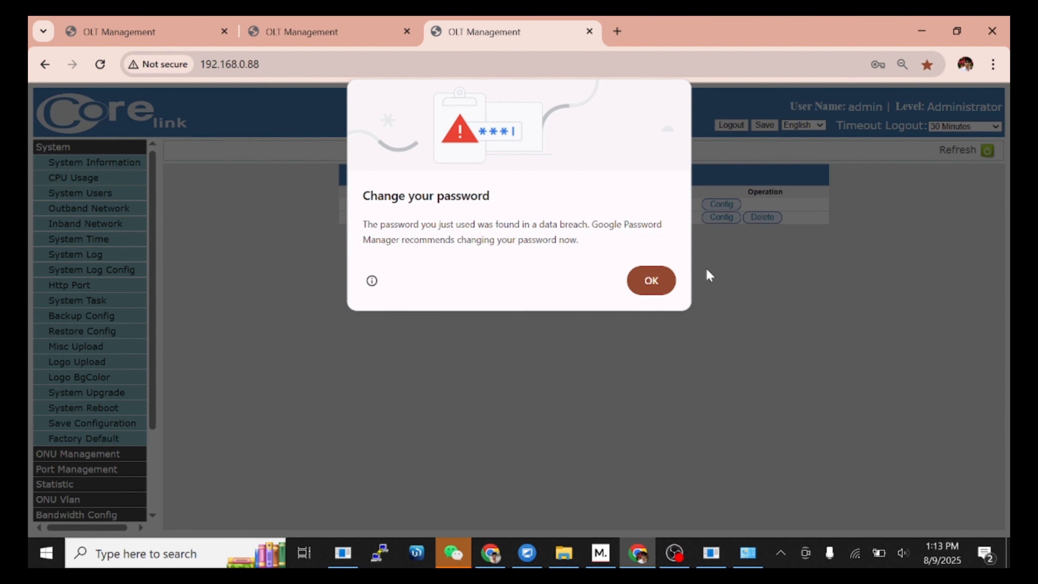
{"action": "left_click", "coordinate": [653, 281]}
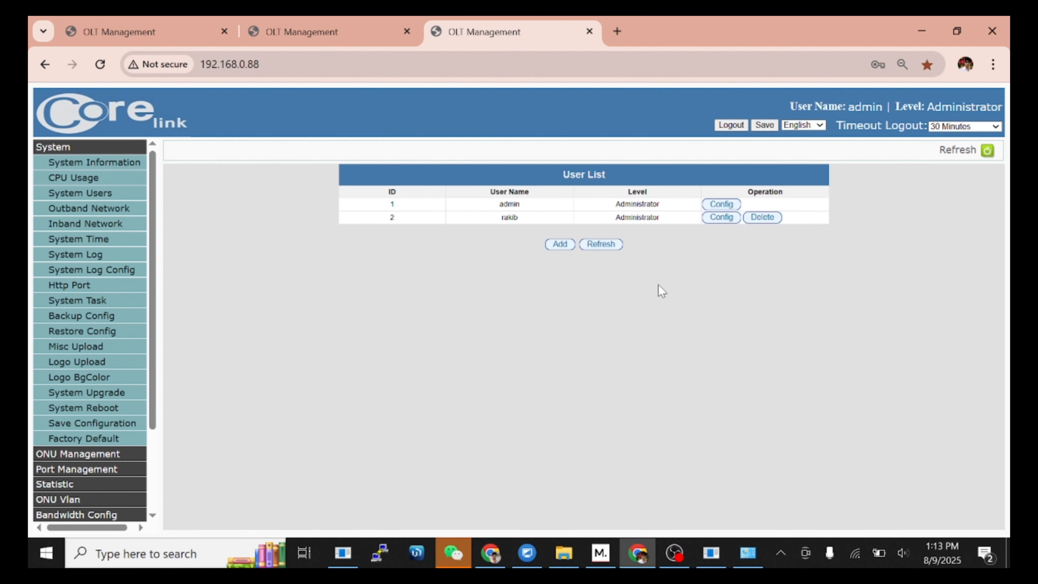
Step: Save the OLT configuration, clear the 'Save configure file success' alert, and log out
{"action": "left_click", "coordinate": [760, 127]}
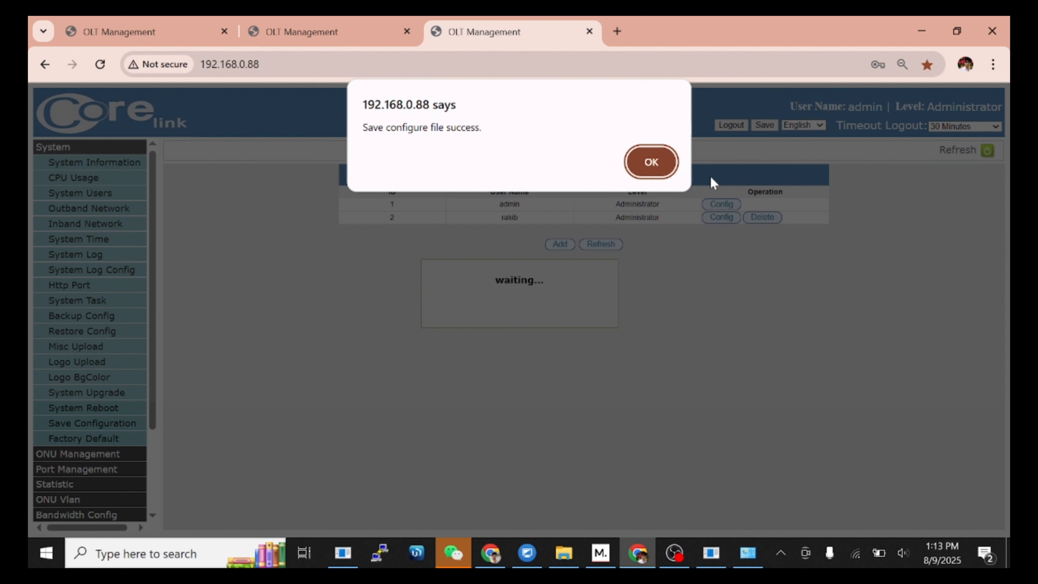
{"action": "left_click", "coordinate": [652, 163]}
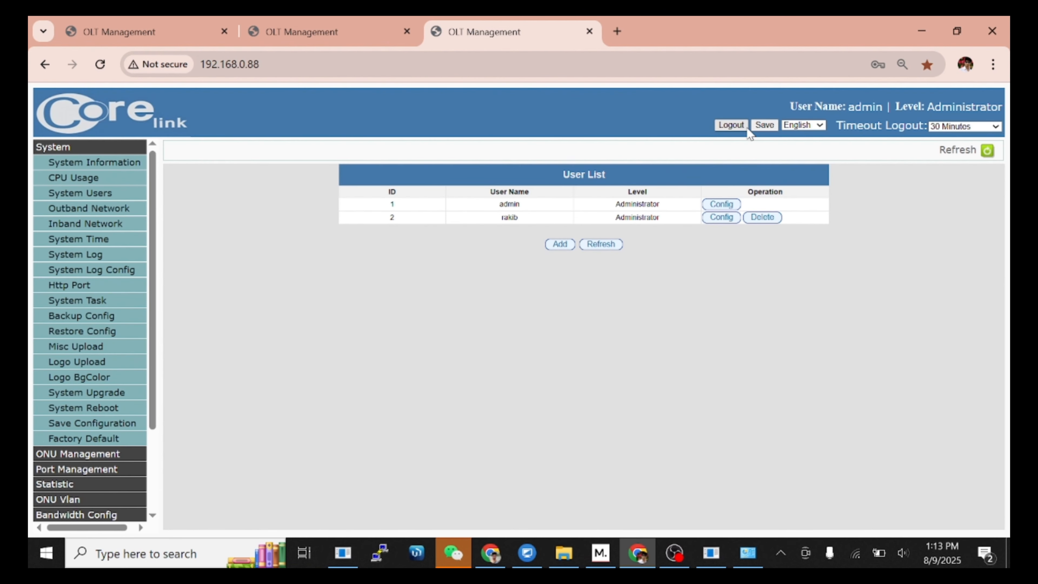
{"action": "left_click", "coordinate": [733, 126]}
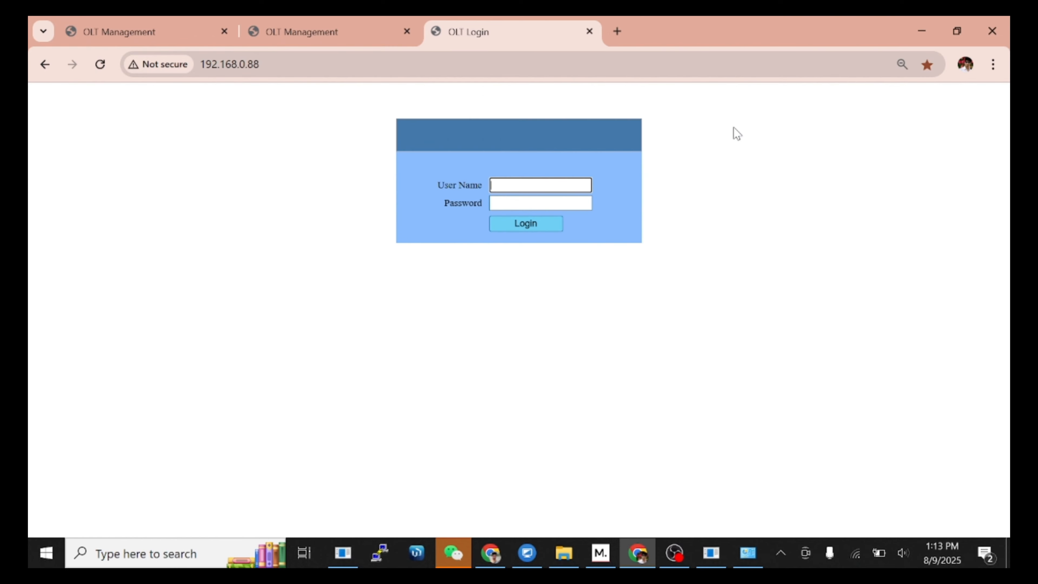
Step: Sign in with the second administrator account and open System > Inband Network
{"action": "type", "text": "ra"}
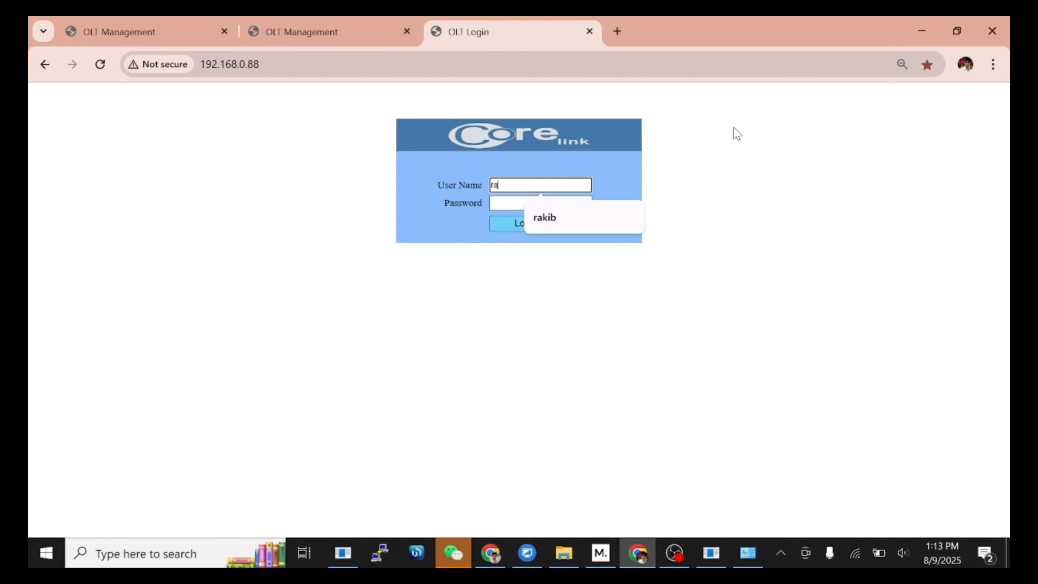
{"action": "type", "text": "kib"}
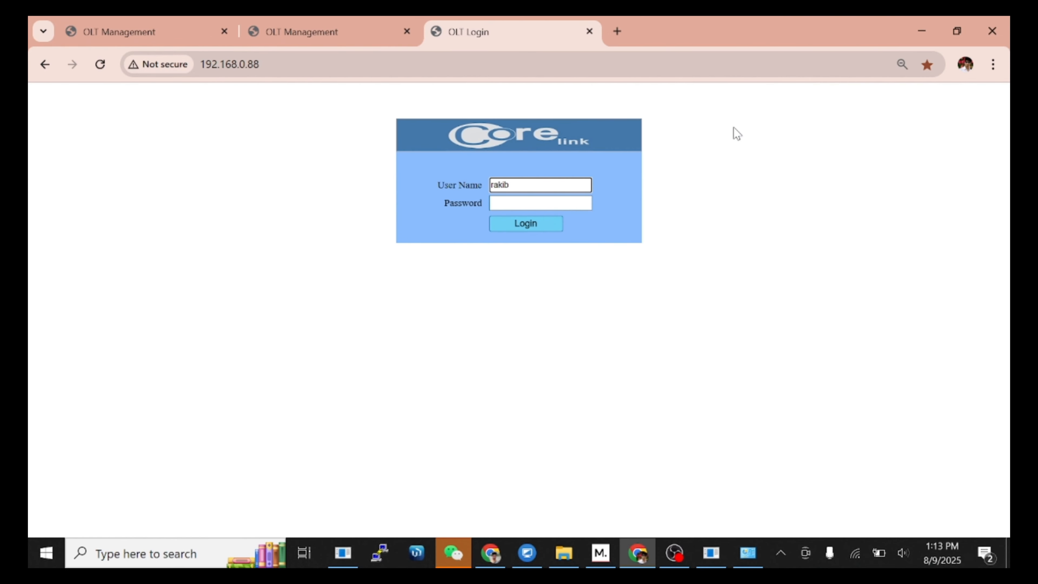
{"action": "key", "text": "Tab"}
{"action": "type", "text": "r"}
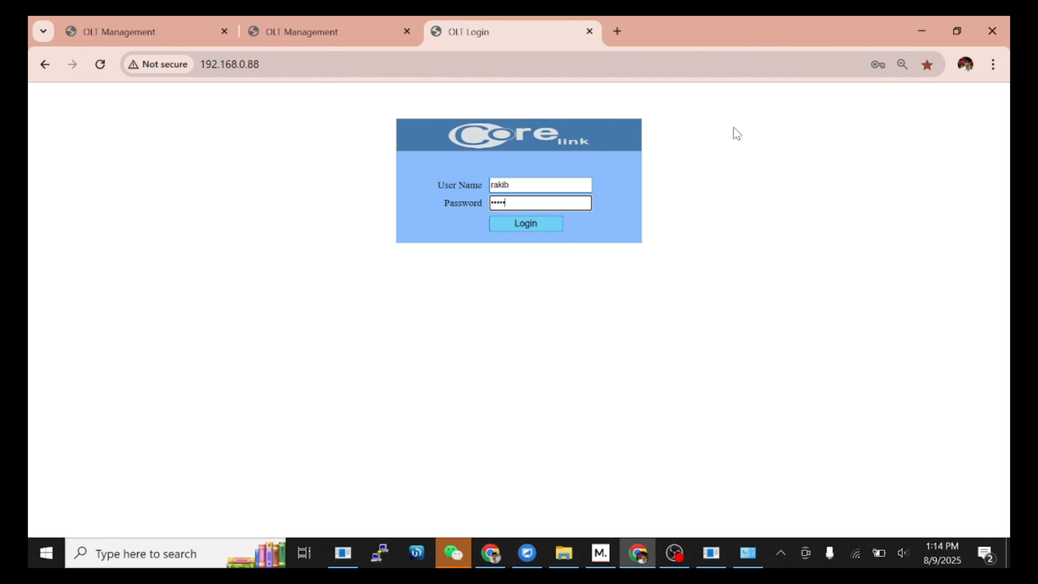
{"action": "left_click", "coordinate": [544, 224]}
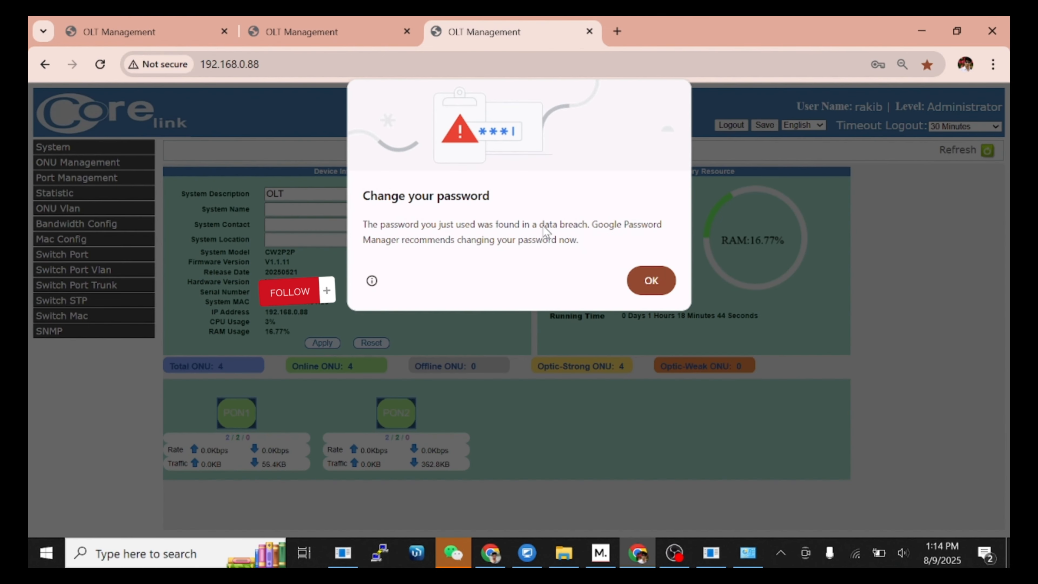
{"action": "left_click", "coordinate": [643, 281]}
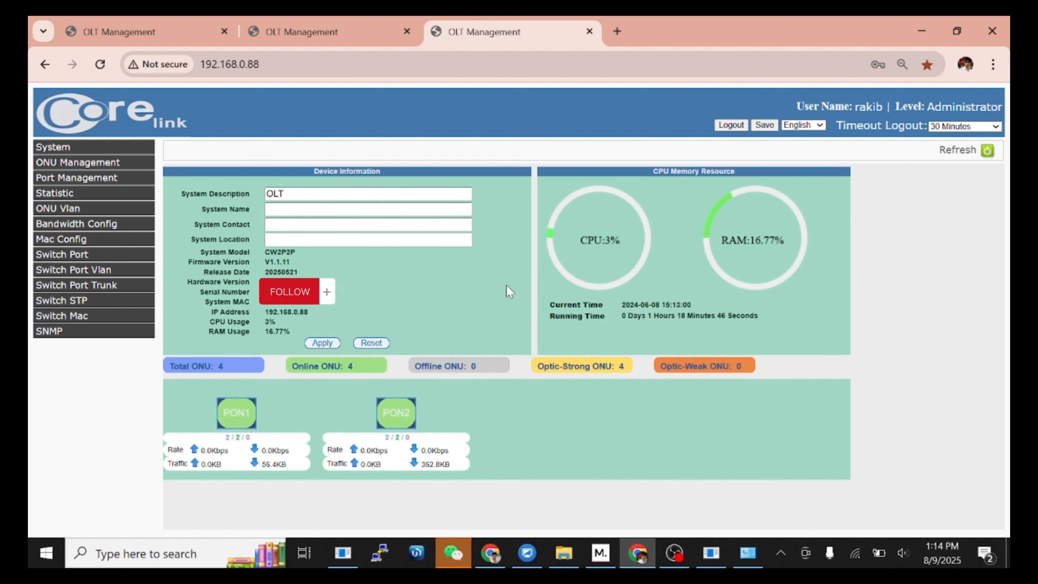
{"action": "left_click", "coordinate": [98, 148]}
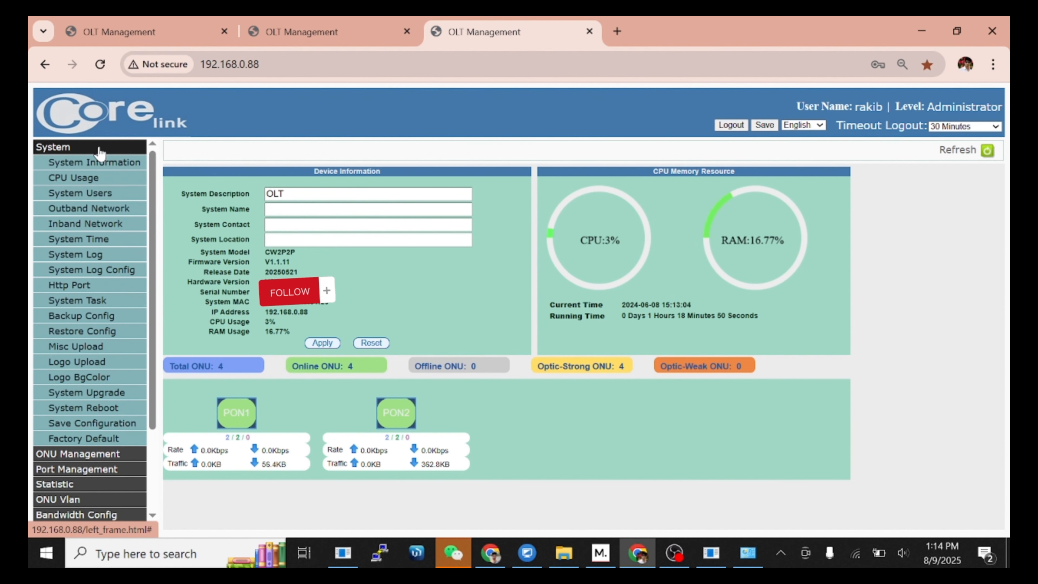
{"action": "left_click", "coordinate": [83, 226]}
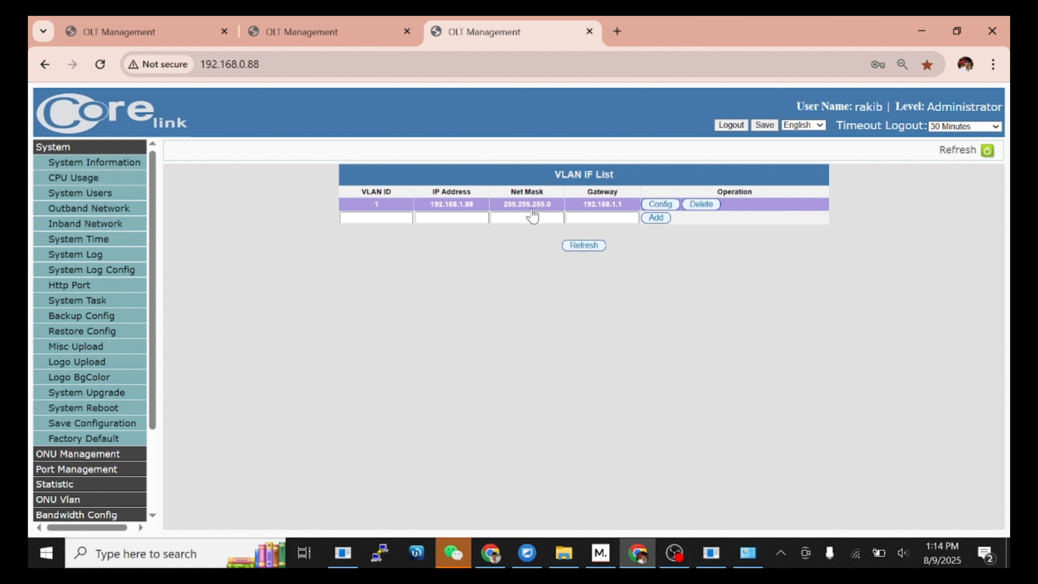
Step: Set the VLAN 1 interface to 172.20.20.2, mask 255.255.255.252, gateway 172.20.20.1
{"action": "left_click", "coordinate": [372, 219]}
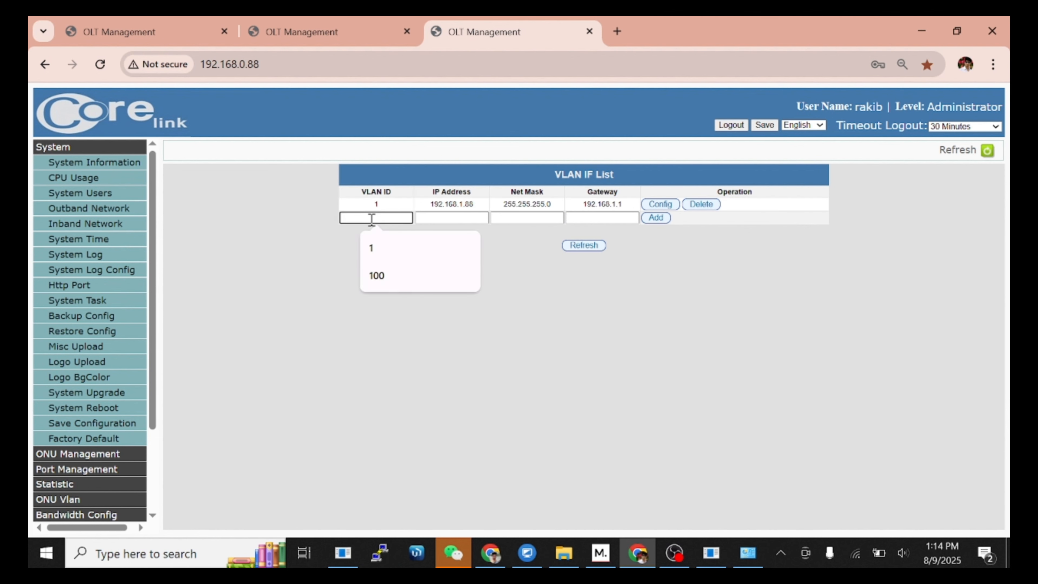
{"action": "key", "text": "Tab"}
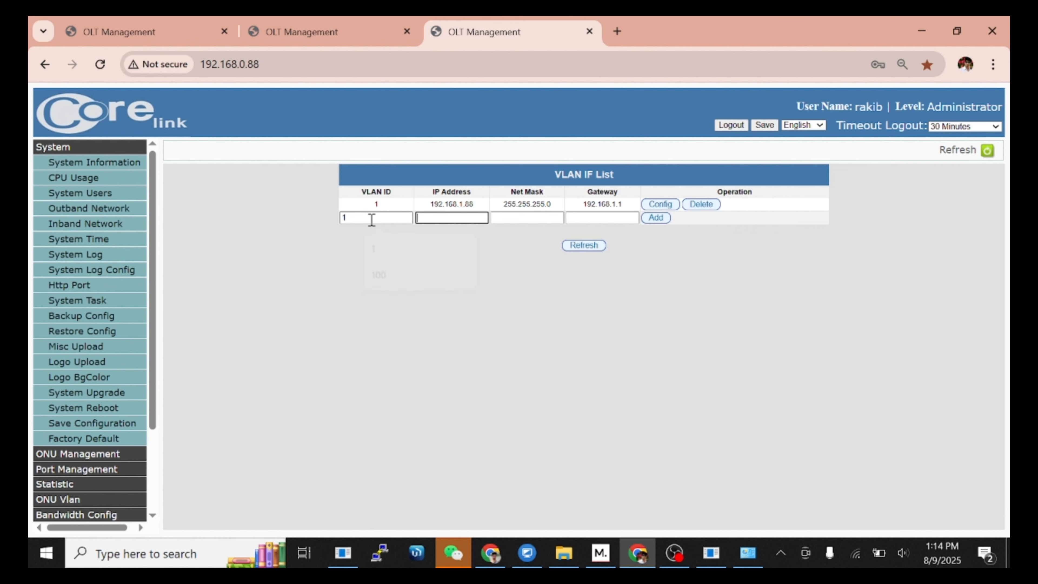
{"action": "type", "text": "172.20.20.2"}
{"action": "key", "text": "Tab"}
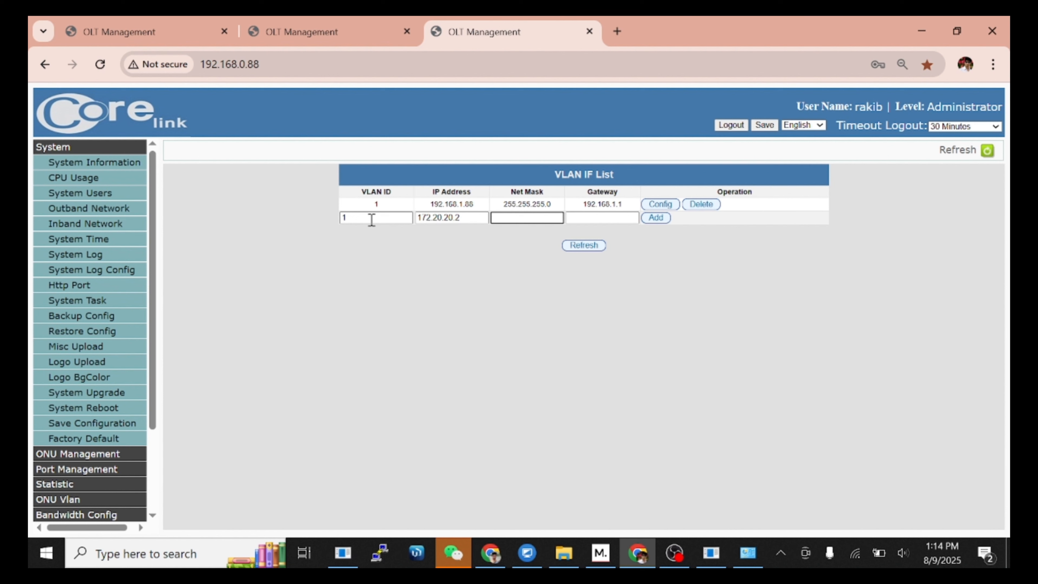
{"action": "type", "text": "255"}
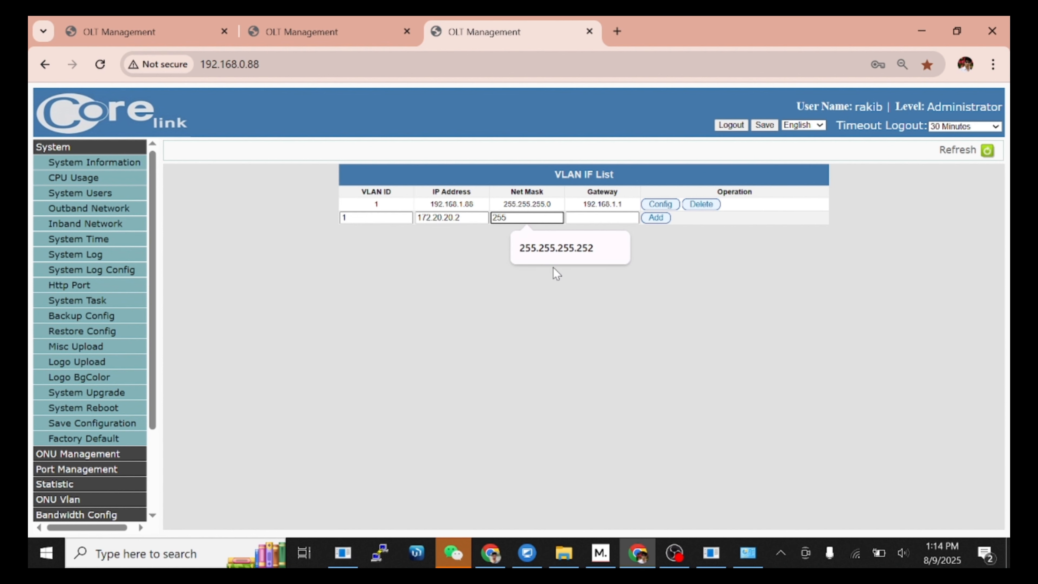
{"action": "left_click", "coordinate": [555, 250]}
{"action": "left_click", "coordinate": [604, 218]}
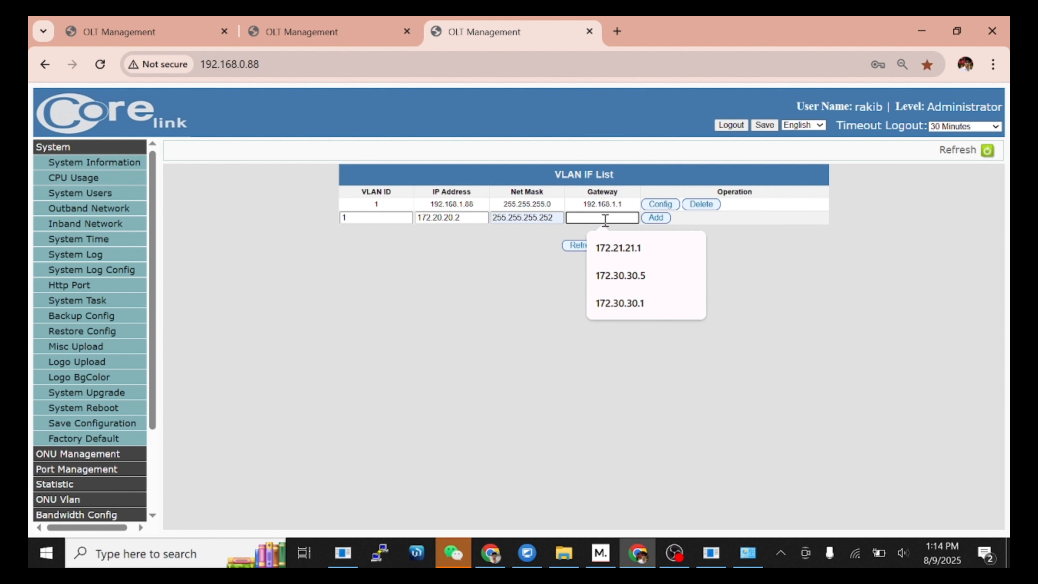
{"action": "type", "text": "172.20.20.1"}
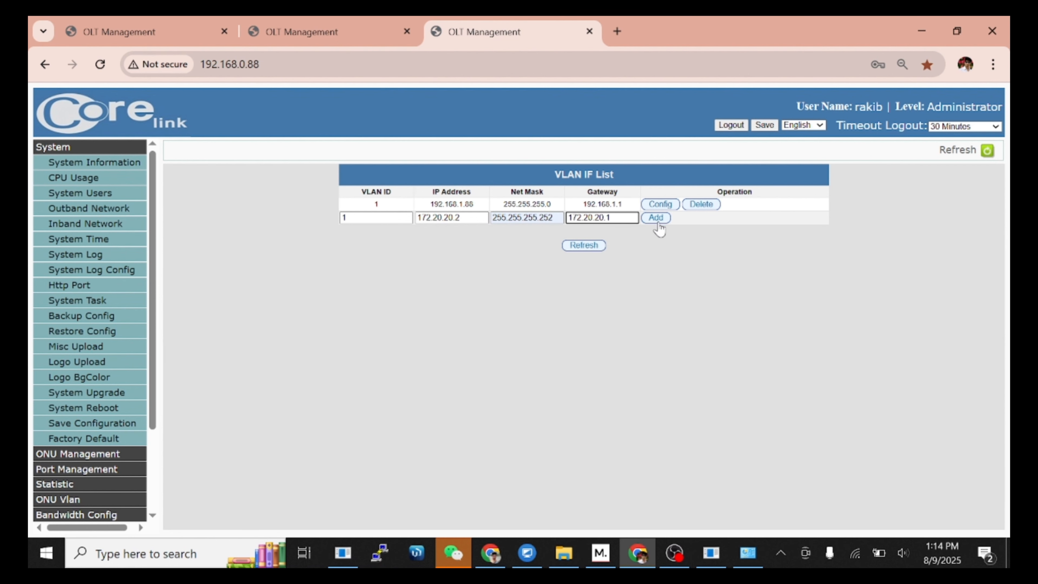
{"action": "left_click", "coordinate": [656, 222]}
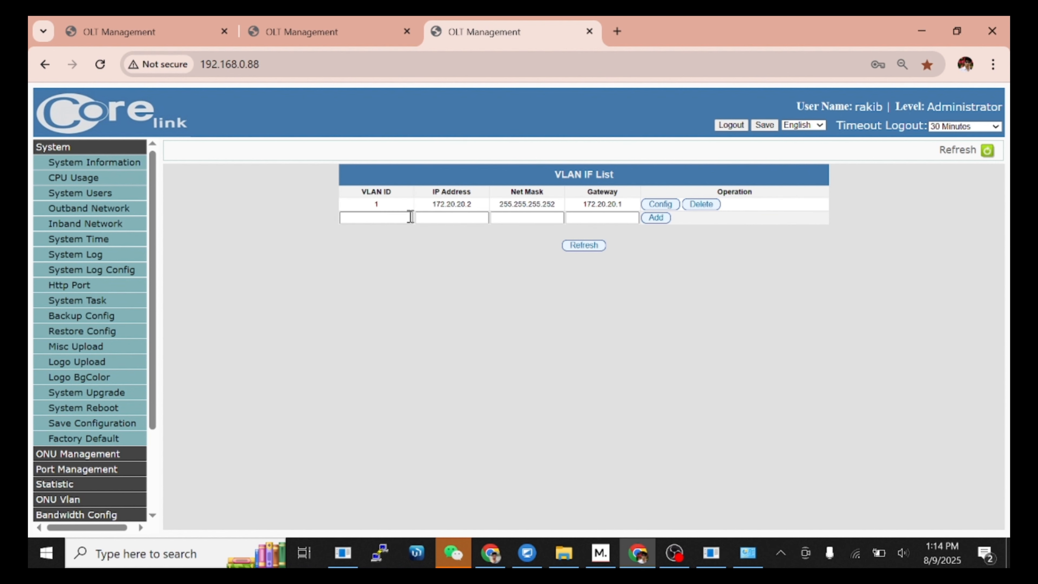
Step: Add a VLAN 100 interface: IP 172.30.30.2, mask 255.255.255.252, gateway 172.30.30.1
{"action": "left_click", "coordinate": [388, 218]}
{"action": "left_click", "coordinate": [386, 275]}
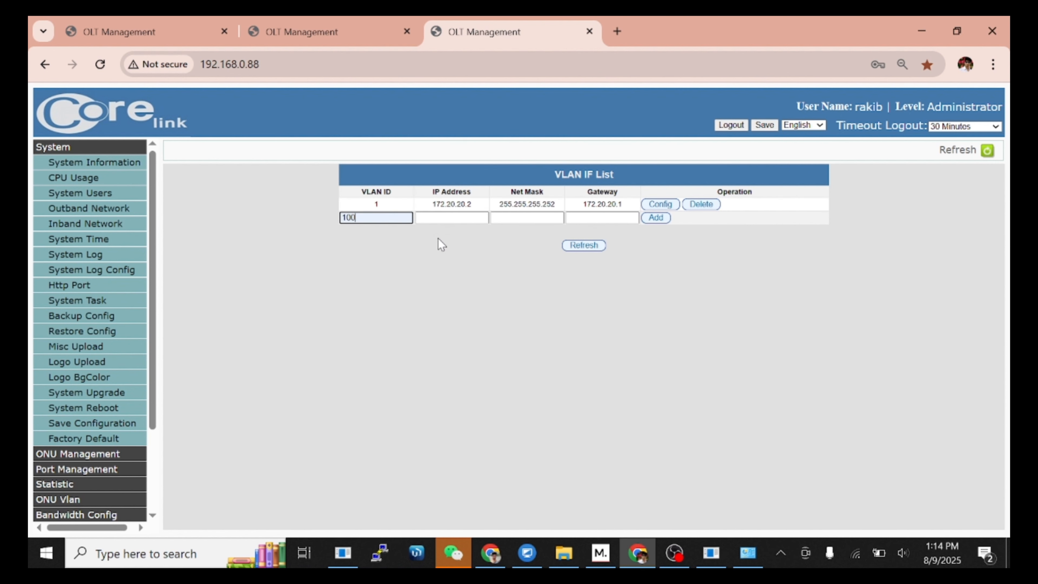
{"action": "left_click", "coordinate": [459, 221]}
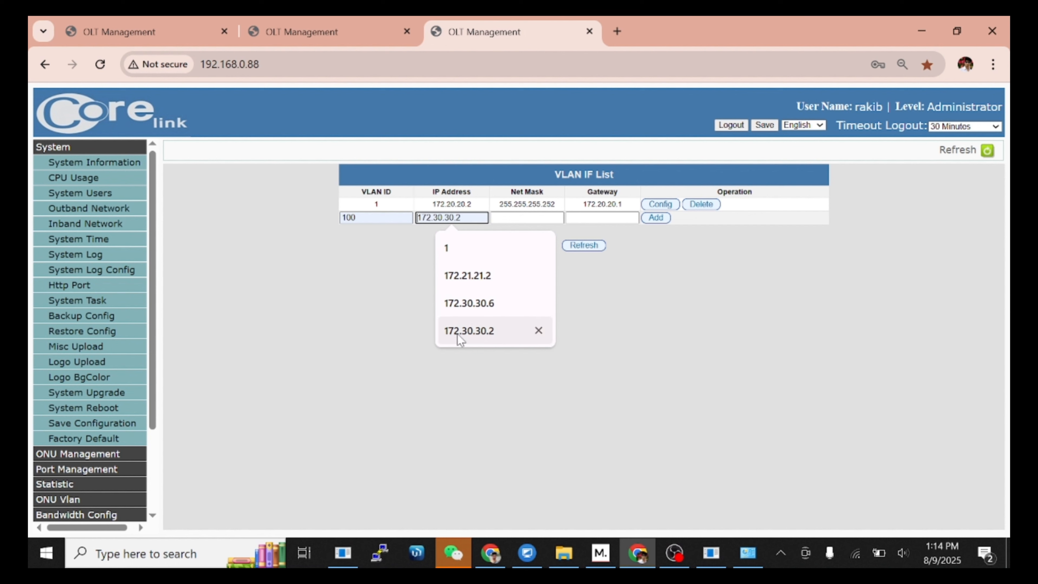
{"action": "left_click", "coordinate": [467, 332]}
{"action": "left_click", "coordinate": [525, 219]}
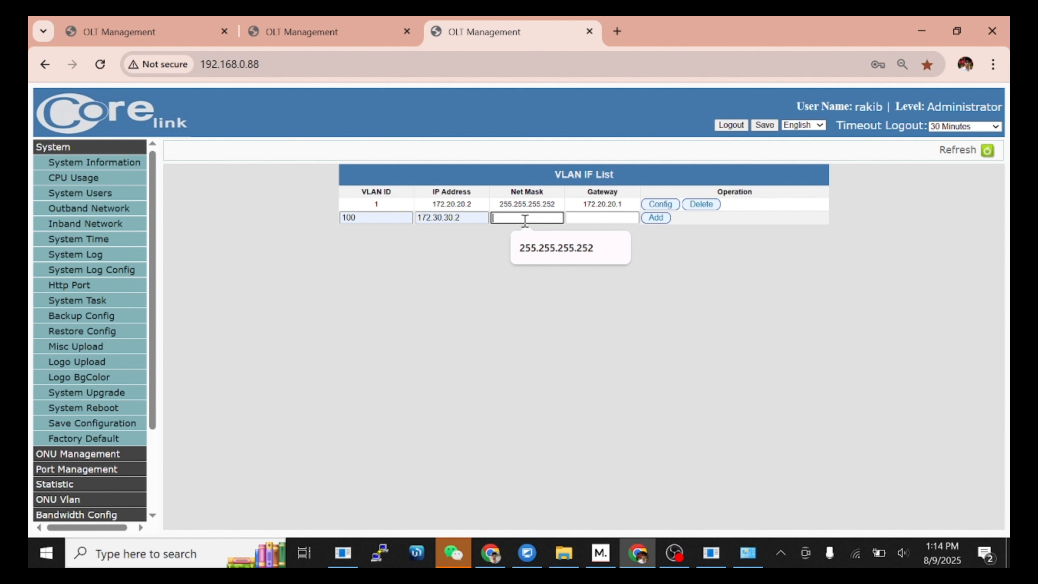
{"action": "left_click", "coordinate": [549, 249]}
{"action": "left_click", "coordinate": [589, 220]}
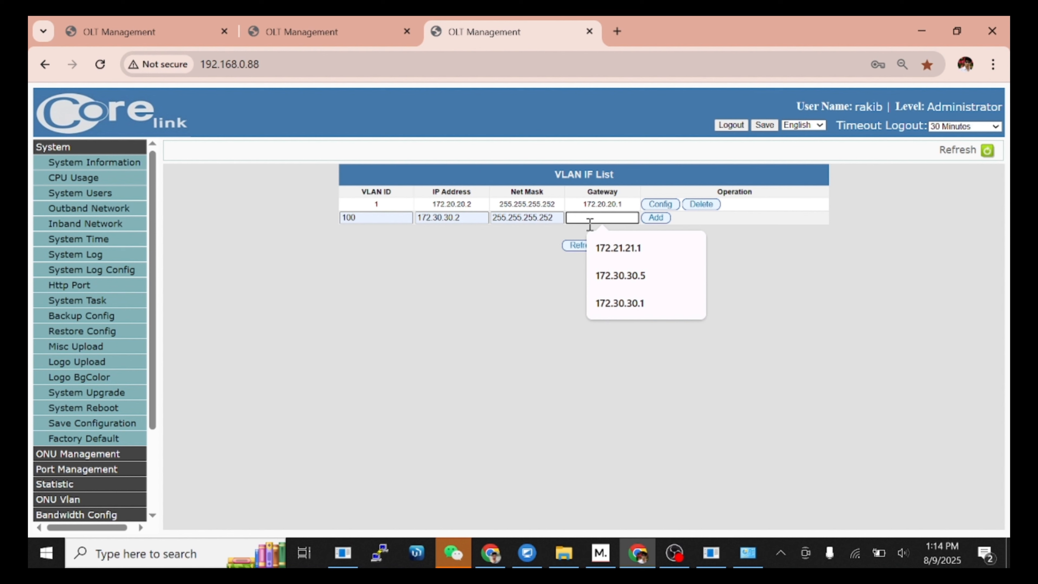
{"action": "left_click", "coordinate": [631, 301]}
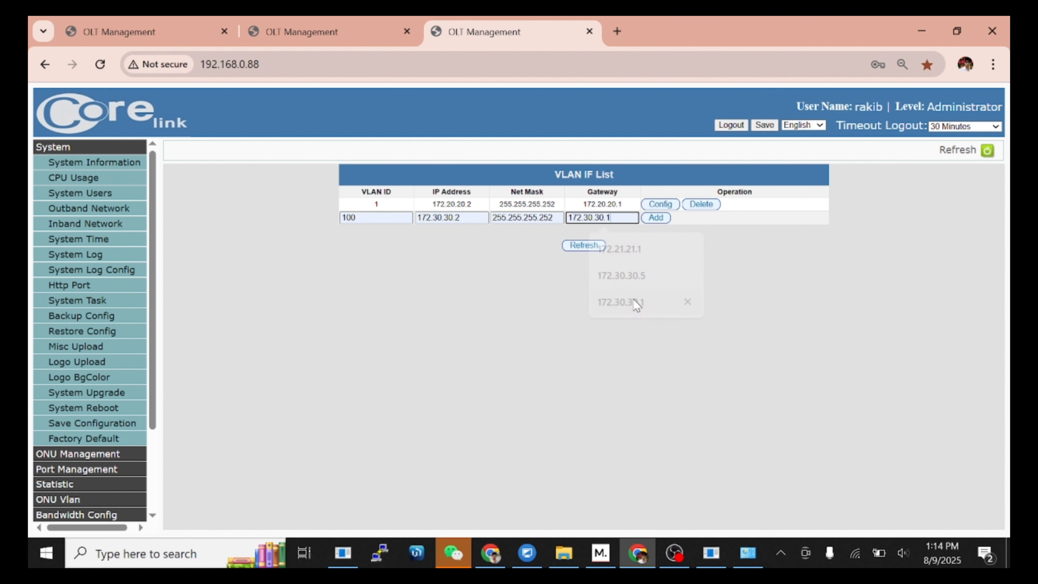
{"action": "left_click", "coordinate": [648, 222]}
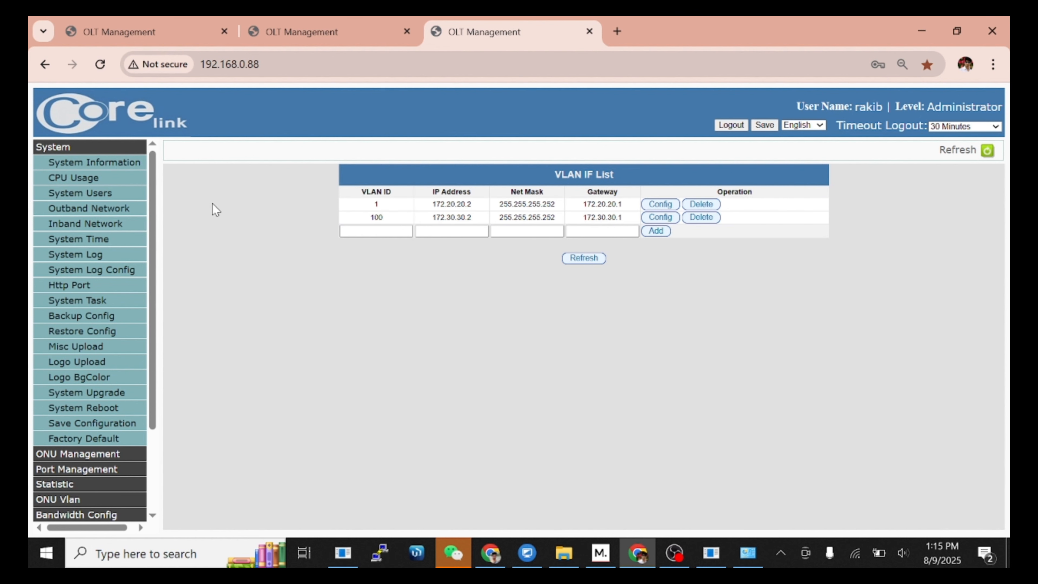
Step: Expand ONU Management and review the ONU Config lists for PON 1 and PON 2
{"action": "left_click", "coordinate": [82, 147]}
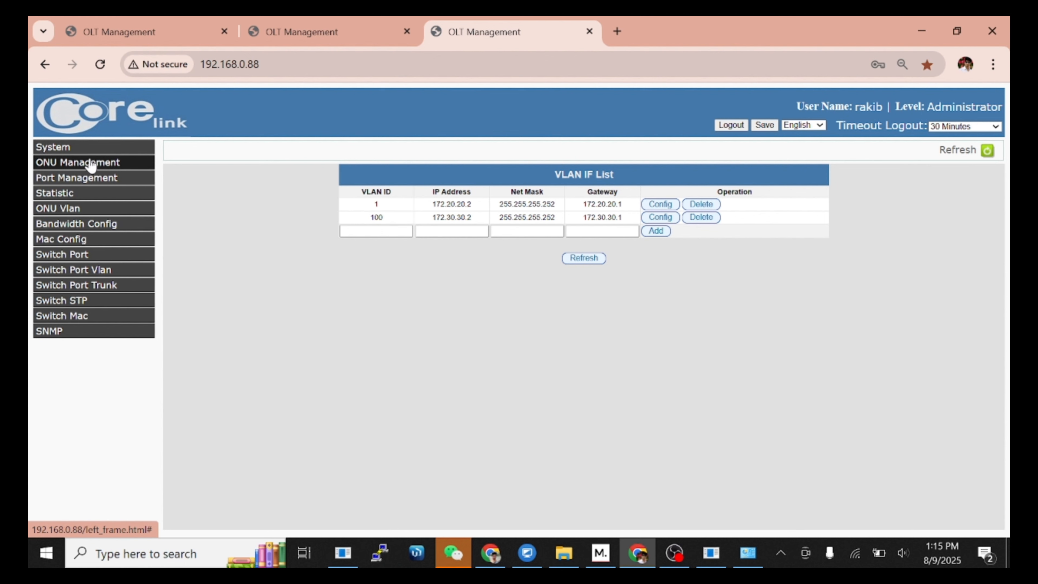
{"action": "left_click", "coordinate": [91, 163]}
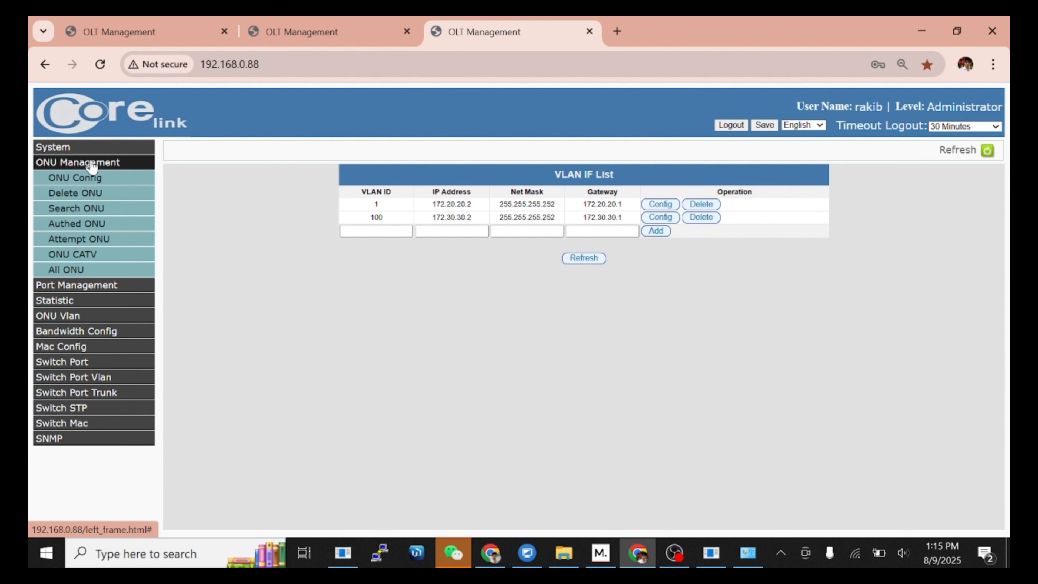
{"action": "left_click", "coordinate": [87, 183]}
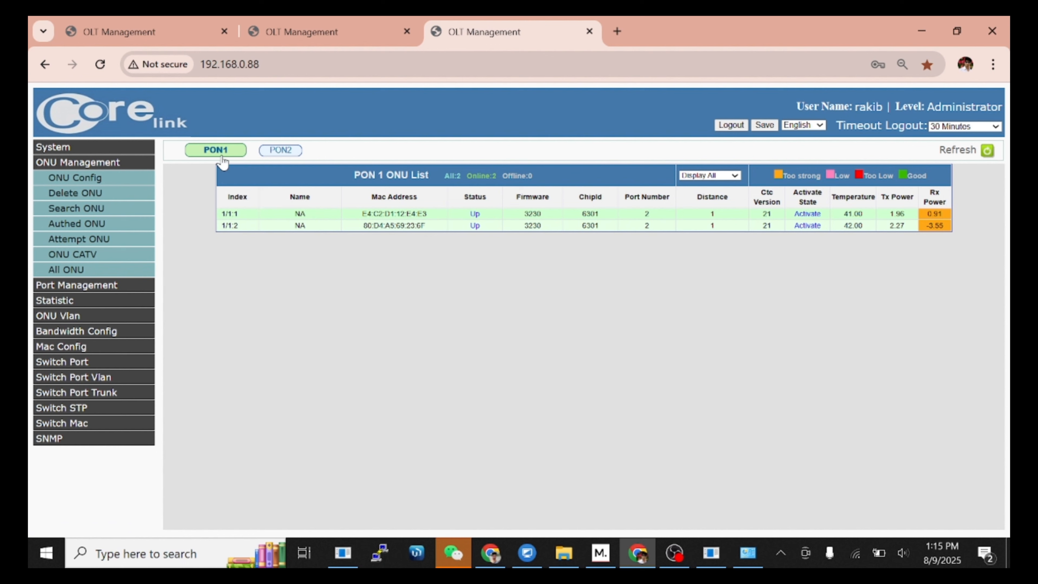
{"action": "left_click", "coordinate": [283, 152]}
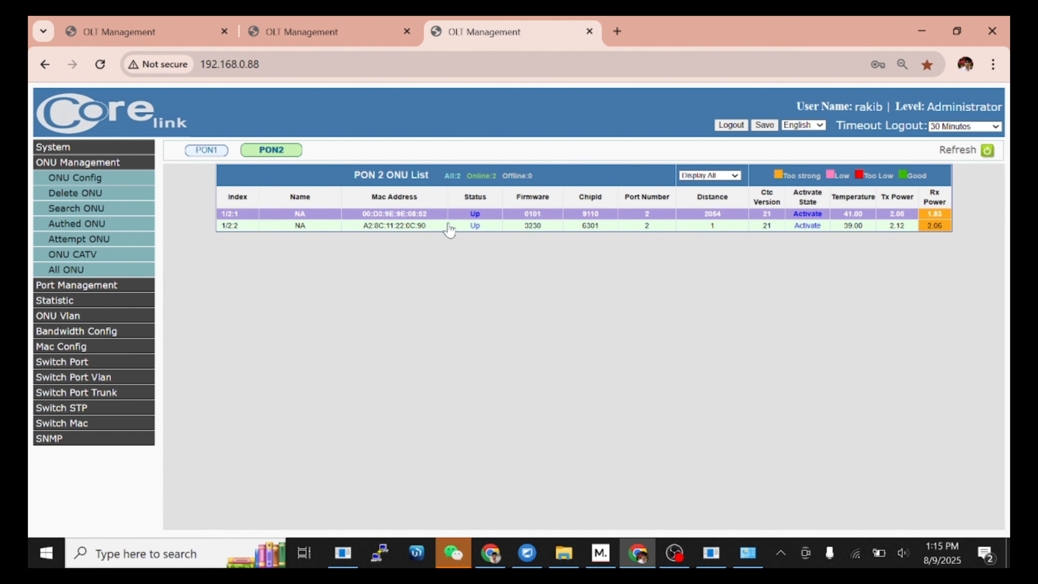
Step: On the Delete ONU page, select all PON 1 ONUs, try deleting ONU 1/1.1, then refresh the list
{"action": "left_click", "coordinate": [88, 198]}
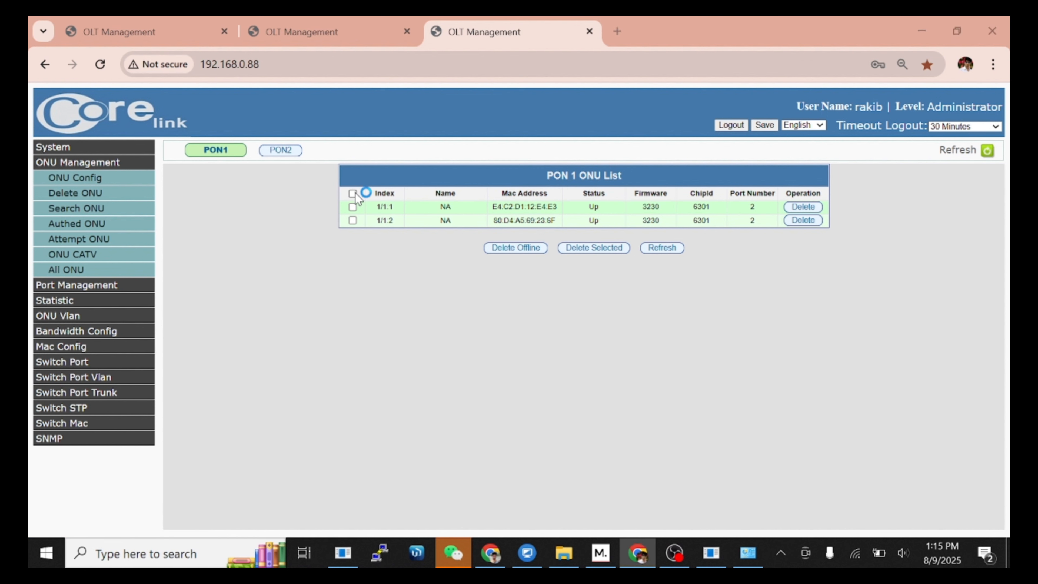
{"action": "left_click", "coordinate": [352, 193]}
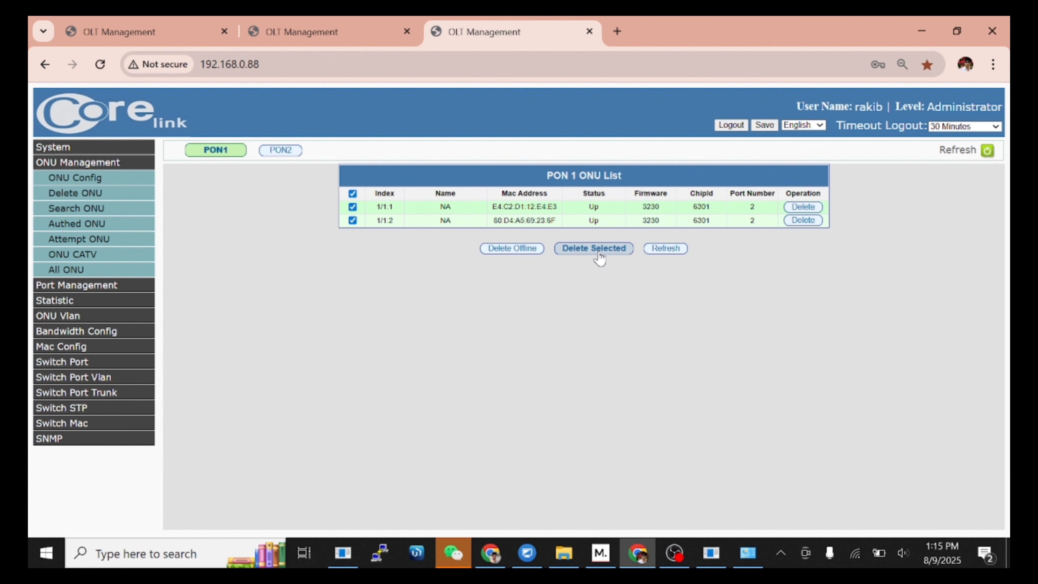
{"action": "left_click", "coordinate": [613, 254]}
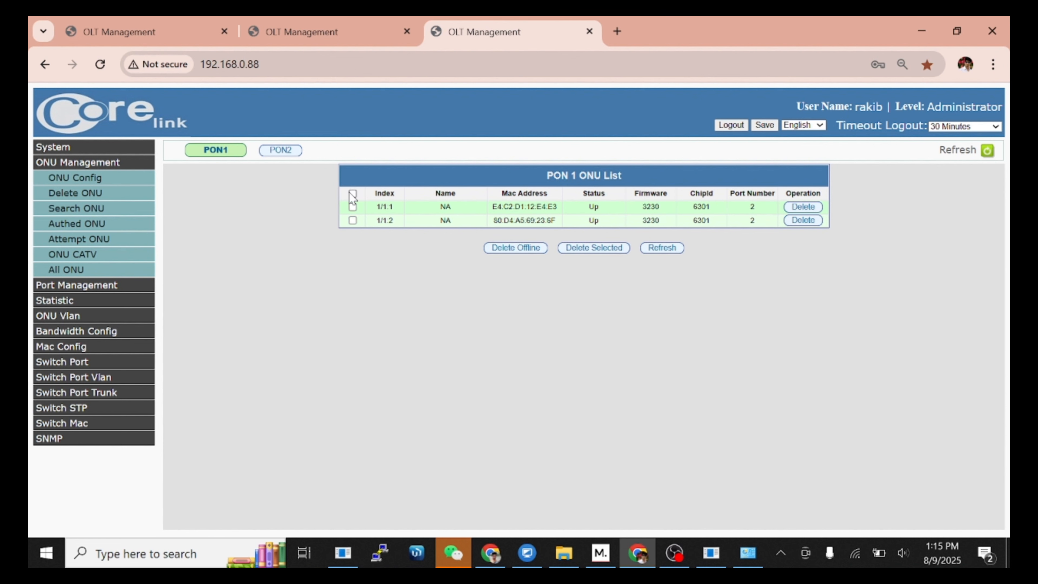
{"action": "left_click", "coordinate": [809, 209]}
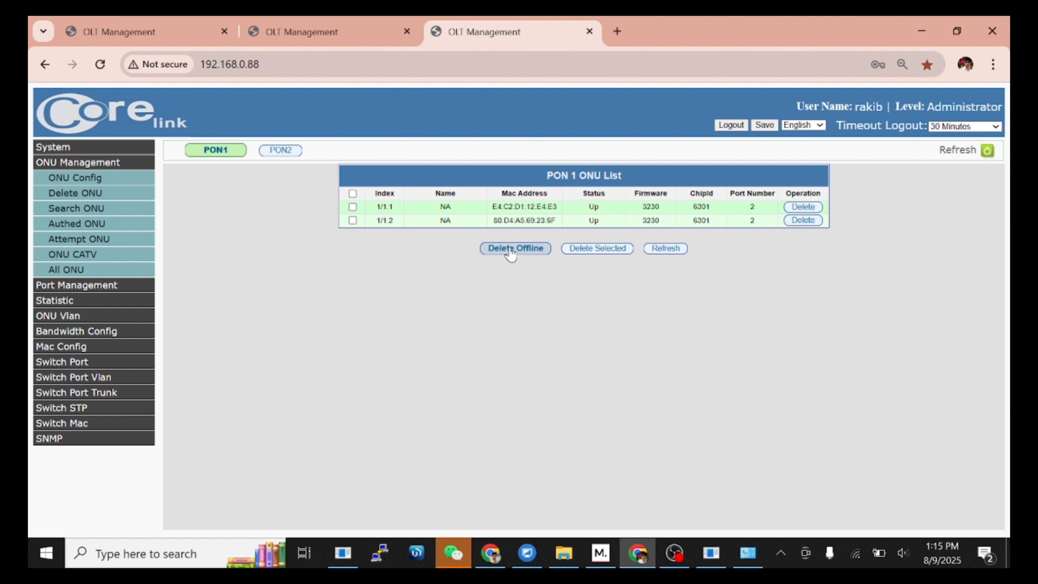
{"action": "left_click", "coordinate": [352, 193]}
{"action": "left_click", "coordinate": [649, 253]}
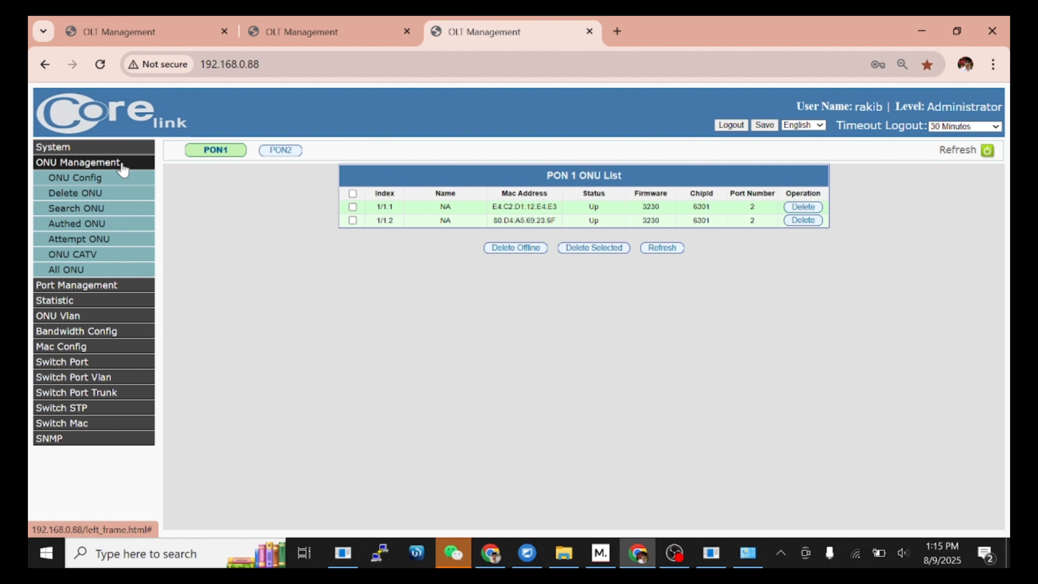
Step: Open the ONU search page and click into the ONU MAC address field
{"action": "left_click", "coordinate": [91, 209]}
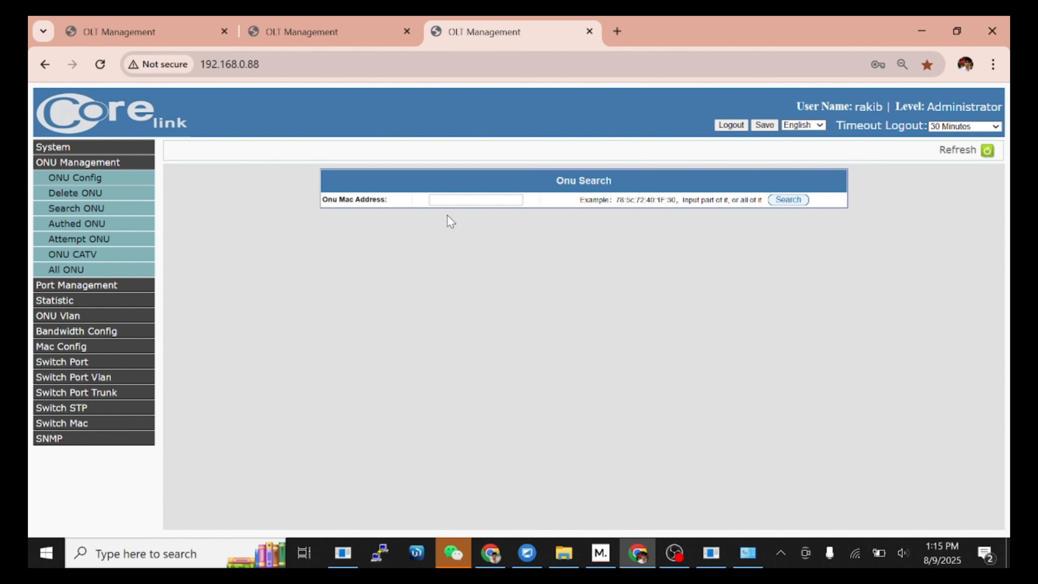
{"action": "left_click", "coordinate": [475, 200]}
{"action": "left_click", "coordinate": [393, 241]}
Step: Collapse ONU Management, visit the VLAN page, then open Switch Port > Port Status
{"action": "left_click", "coordinate": [97, 163]}
{"action": "left_click", "coordinate": [74, 270]}
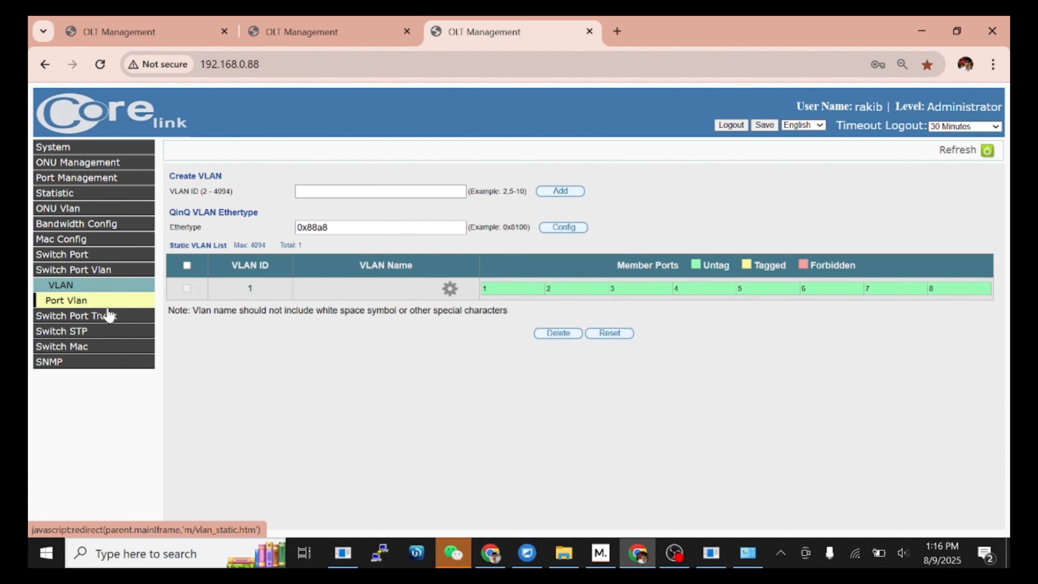
{"action": "left_click", "coordinate": [86, 255]}
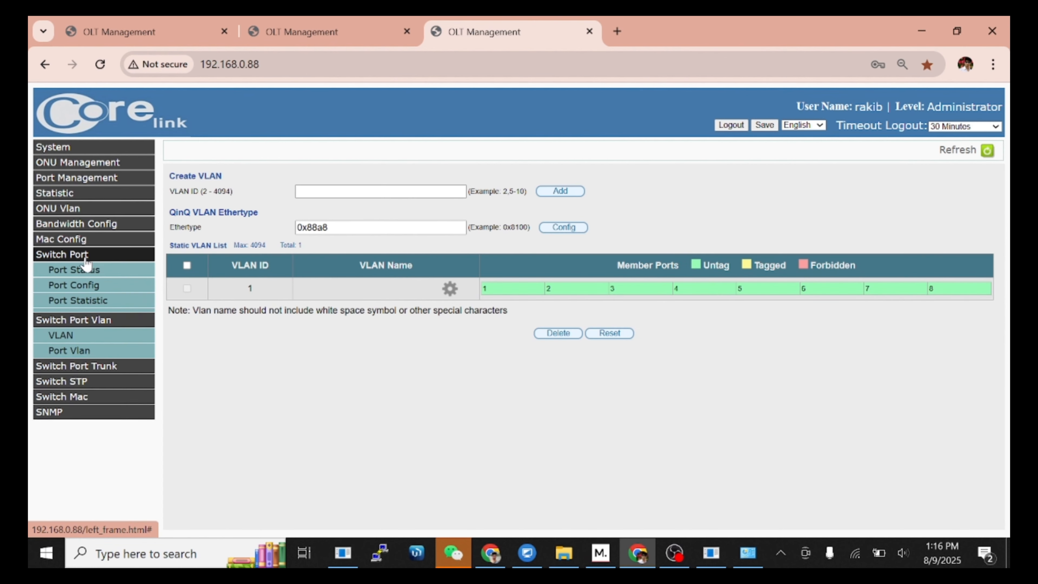
{"action": "left_click", "coordinate": [90, 271]}
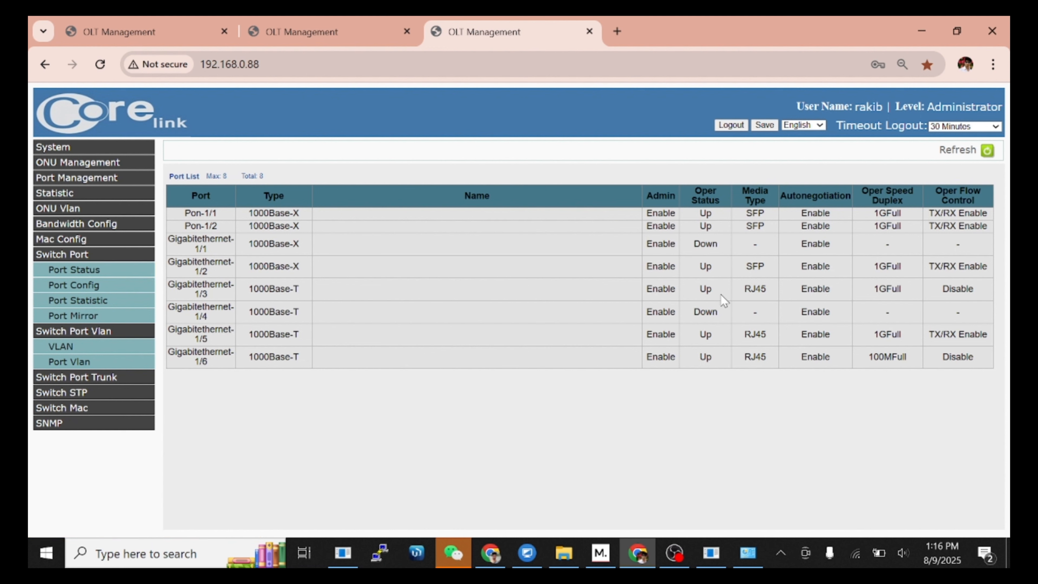
{"action": "left_click_drag", "start_coordinate": [712, 261], "coordinate": [669, 258]}
Step: Enter VLAN ID 100 on the VLAN page and add it to the static list
{"action": "left_click", "coordinate": [713, 286]}
{"action": "left_click_drag", "start_coordinate": [715, 337], "coordinate": [704, 359]}
{"action": "left_click", "coordinate": [111, 348]}
{"action": "left_click", "coordinate": [352, 190]}
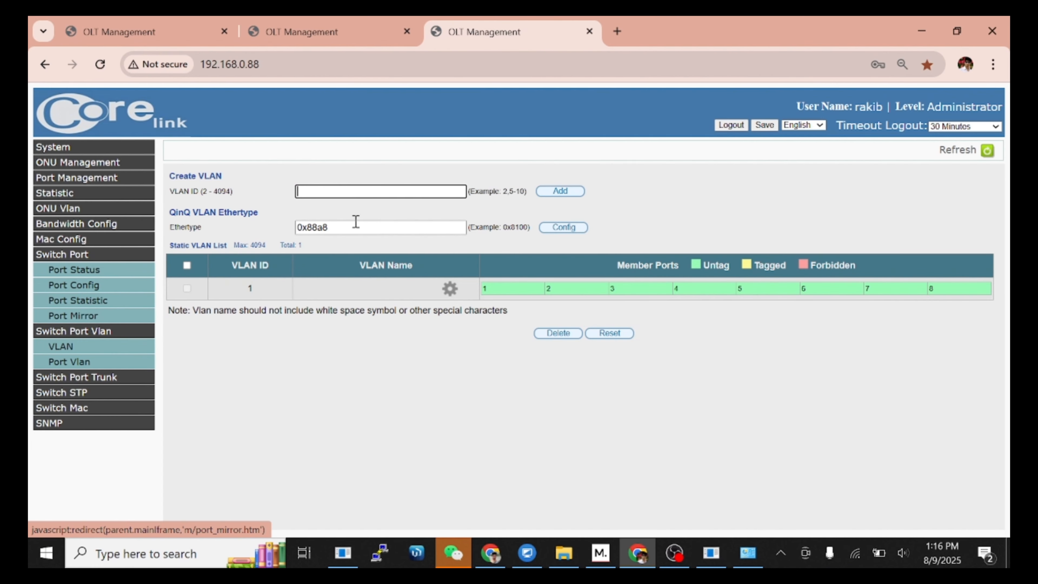
{"action": "type", "text": "100"}
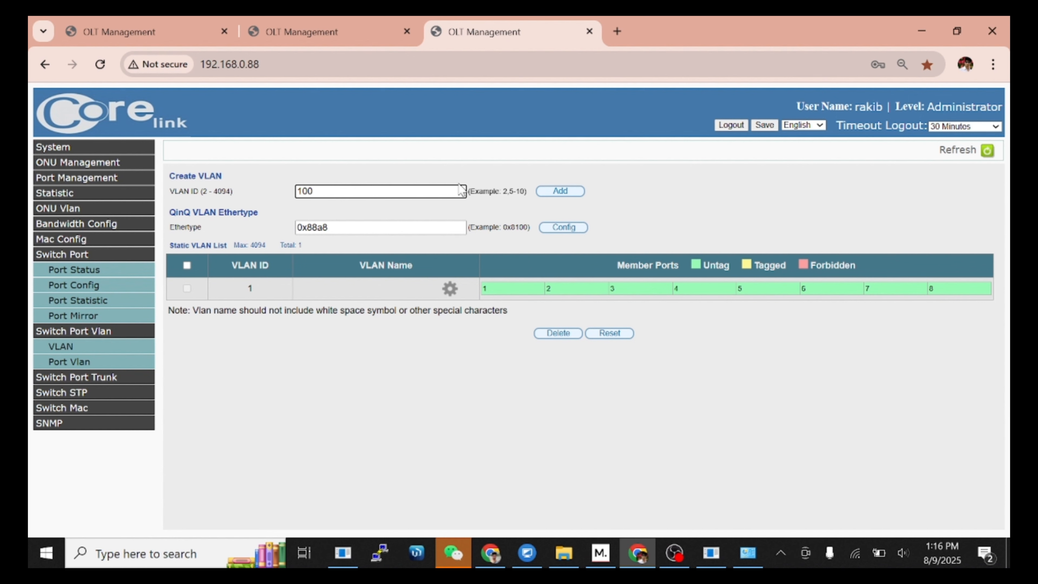
{"action": "left_click", "coordinate": [565, 190]}
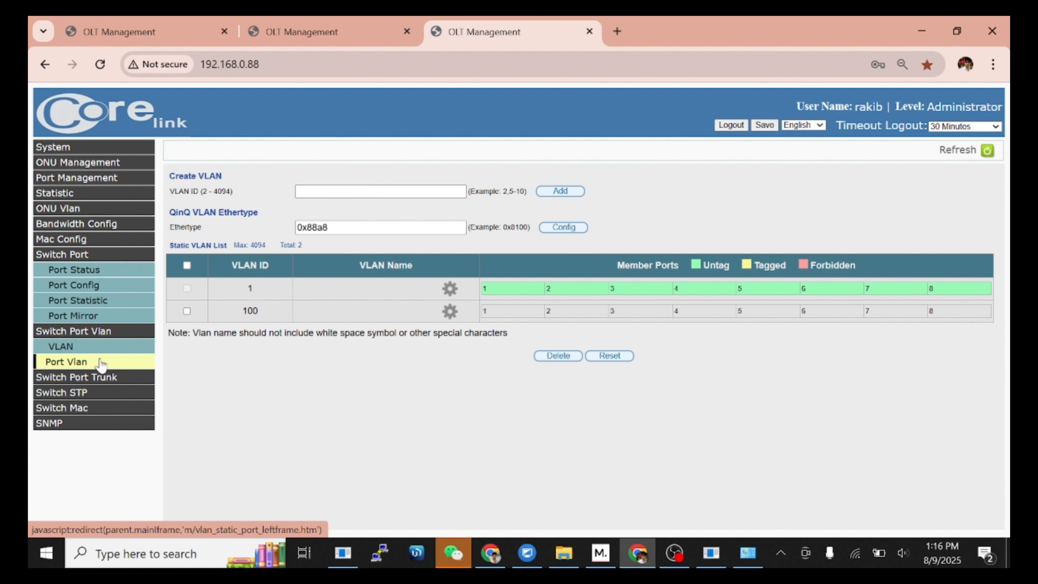
Step: On the Port Vlan page, set Gigabitethernet-1/2's PVID to 100
{"action": "left_click", "coordinate": [102, 363]}
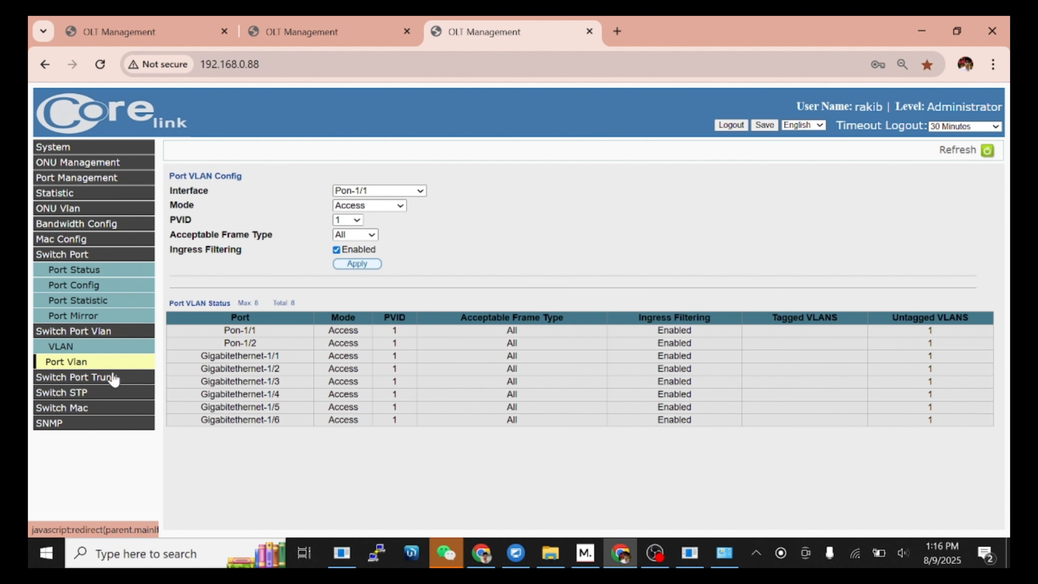
{"action": "left_click", "coordinate": [389, 194]}
{"action": "left_click", "coordinate": [374, 261]}
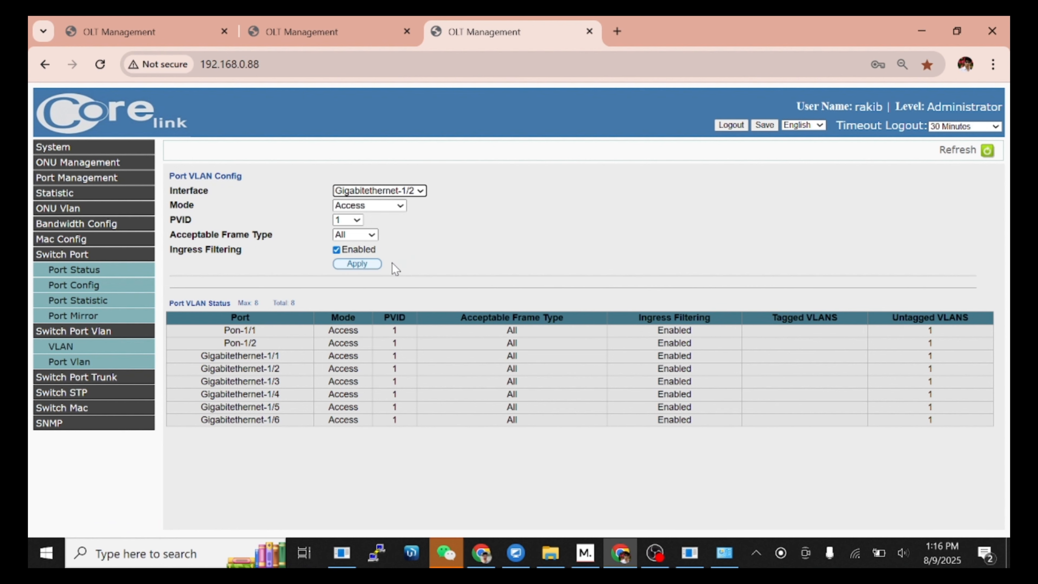
{"action": "left_click", "coordinate": [345, 220]}
{"action": "left_click", "coordinate": [343, 253]}
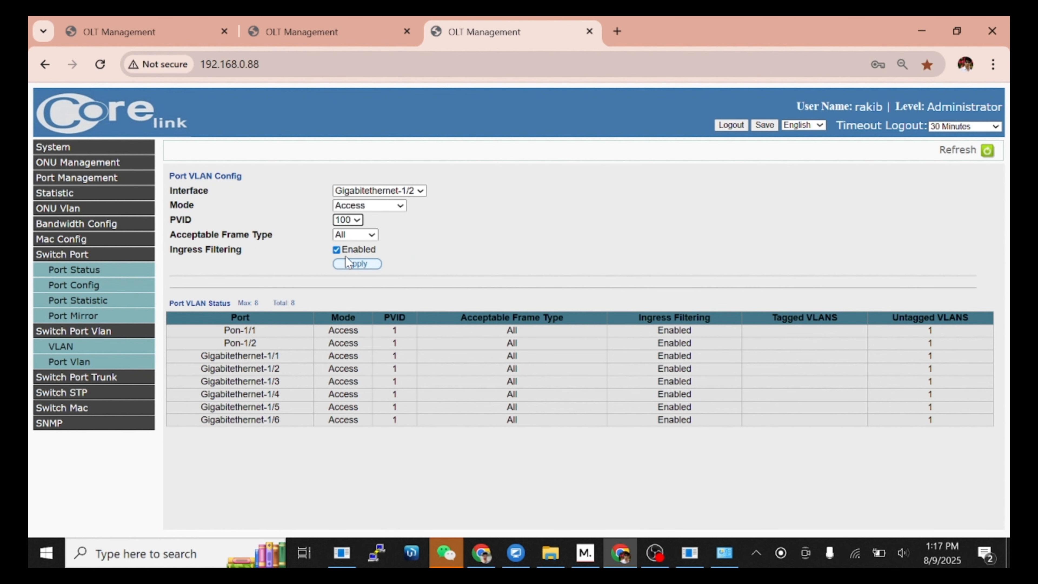
{"action": "left_click", "coordinate": [362, 265]}
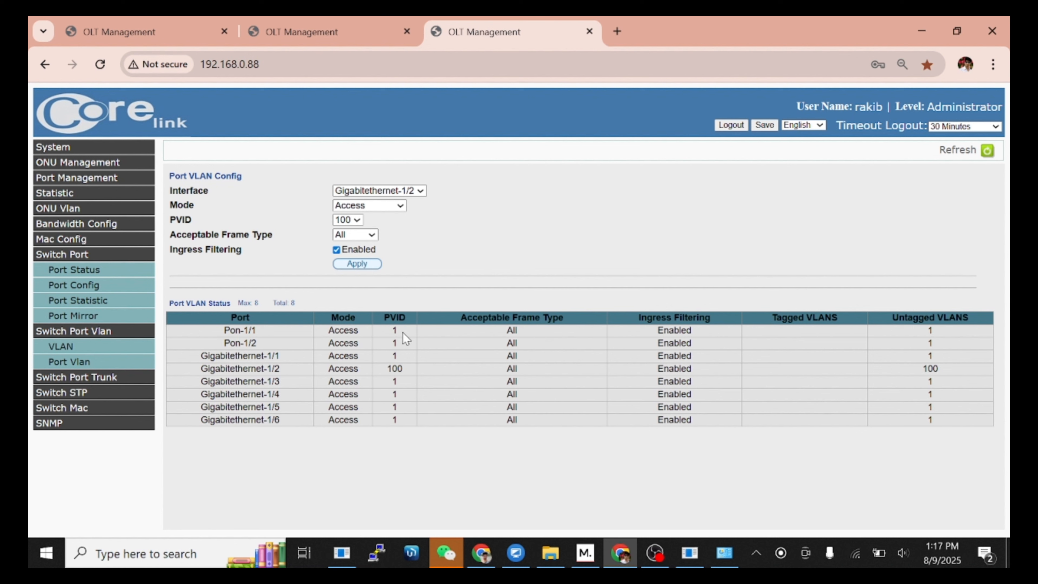
Step: Set Pon-1/1's PVID to 100
{"action": "left_click_drag", "start_coordinate": [407, 332], "coordinate": [371, 331]}
{"action": "left_click", "coordinate": [373, 191]}
{"action": "left_click", "coordinate": [361, 202]}
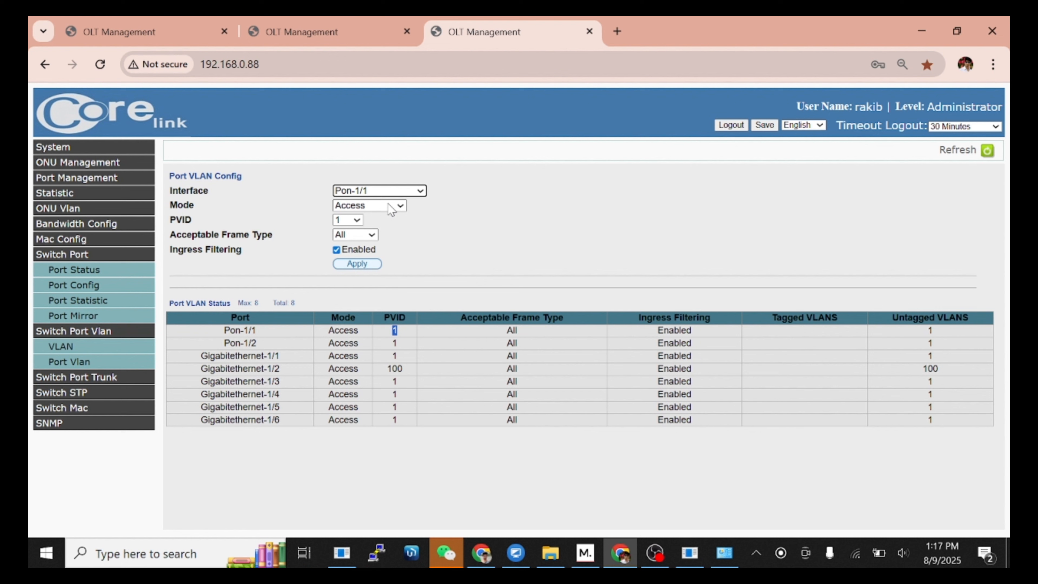
{"action": "left_click", "coordinate": [357, 220]}
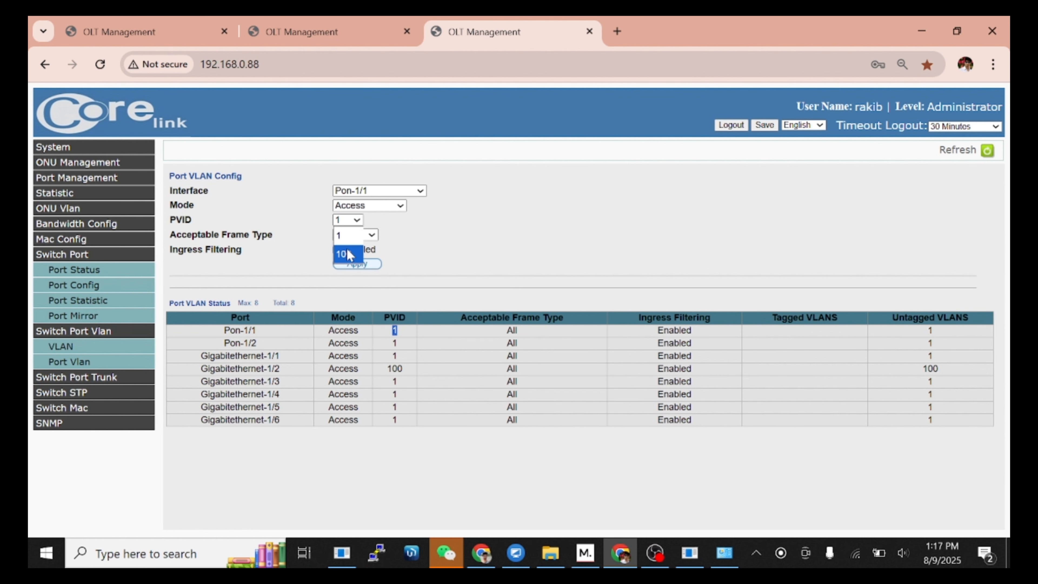
{"action": "left_click", "coordinate": [344, 254]}
{"action": "left_click", "coordinate": [358, 265]}
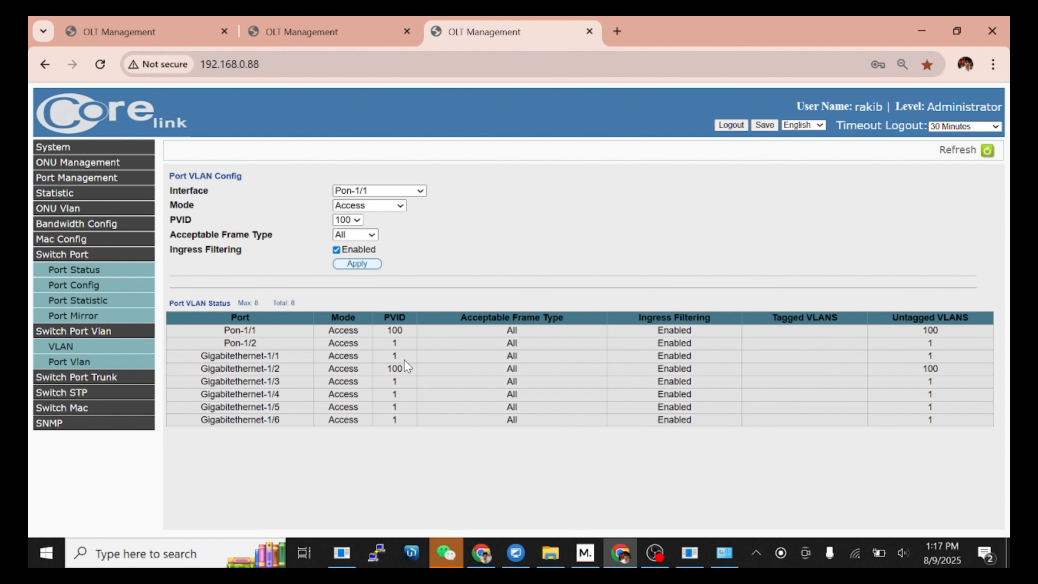
Step: Enter VLAN ID 101 on the VLAN page and add it
{"action": "left_click", "coordinate": [127, 345]}
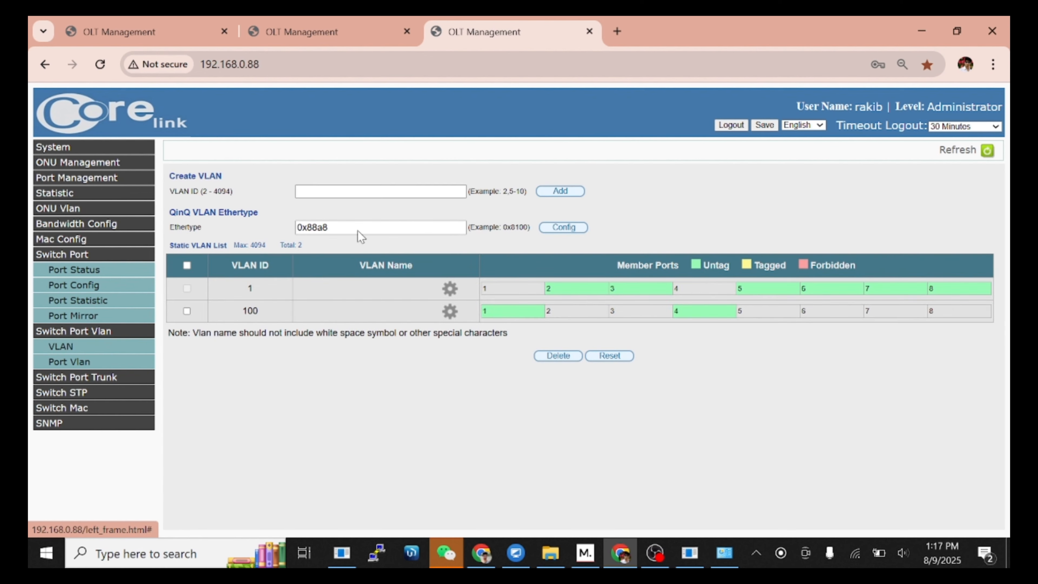
{"action": "left_click", "coordinate": [390, 192]}
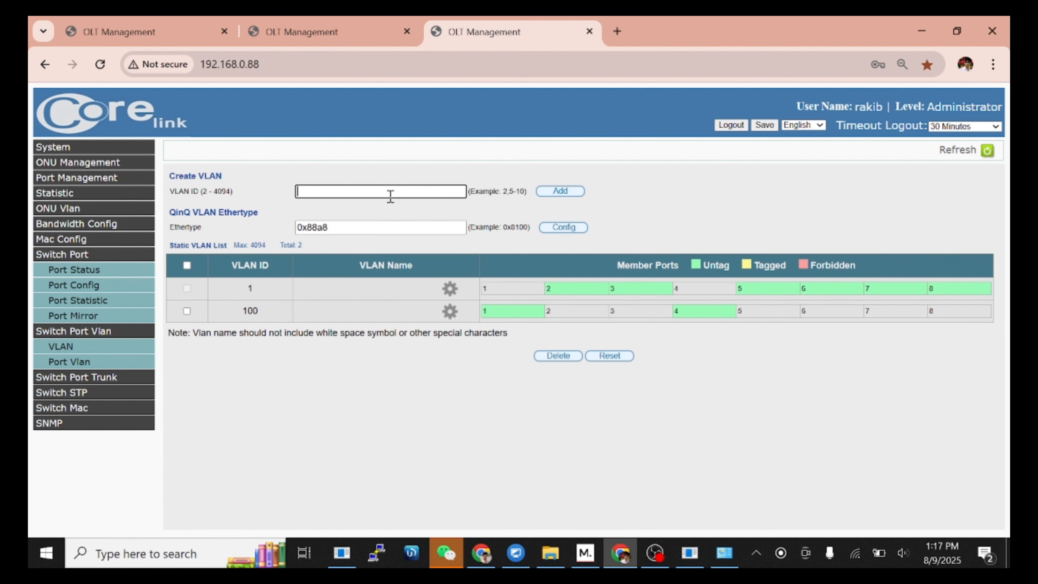
{"action": "type", "text": "101"}
{"action": "left_click", "coordinate": [577, 194]}
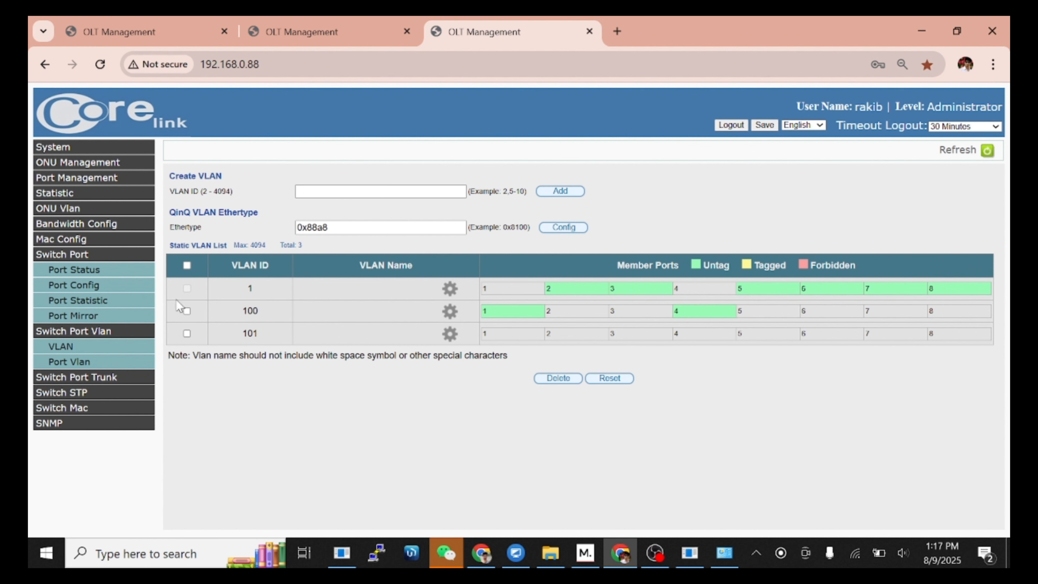
Step: Open the Port Vlan page, check the Port Status list, and return to Port Vlan
{"action": "left_click", "coordinate": [71, 361]}
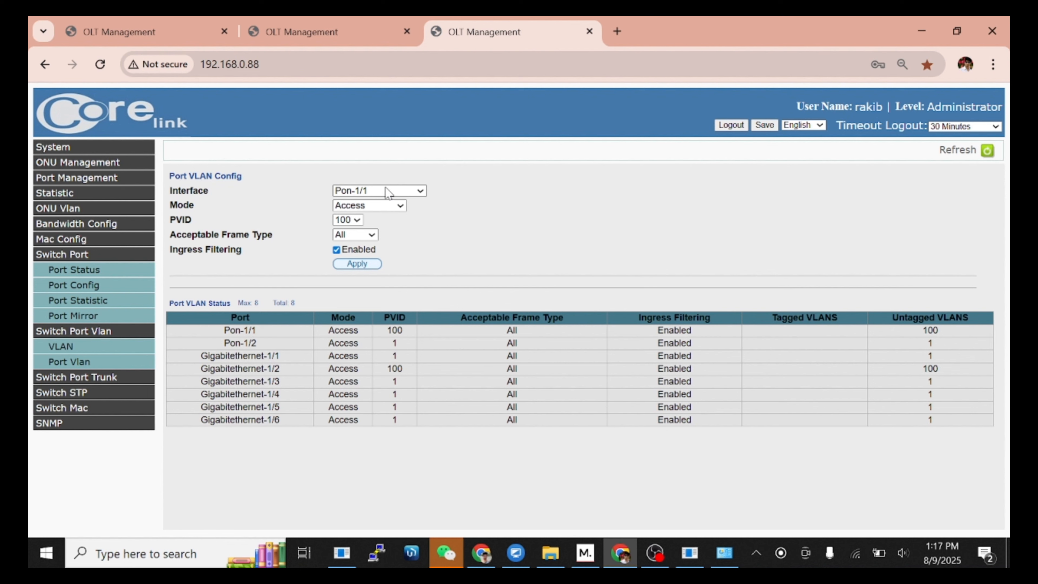
{"action": "left_click", "coordinate": [385, 192]}
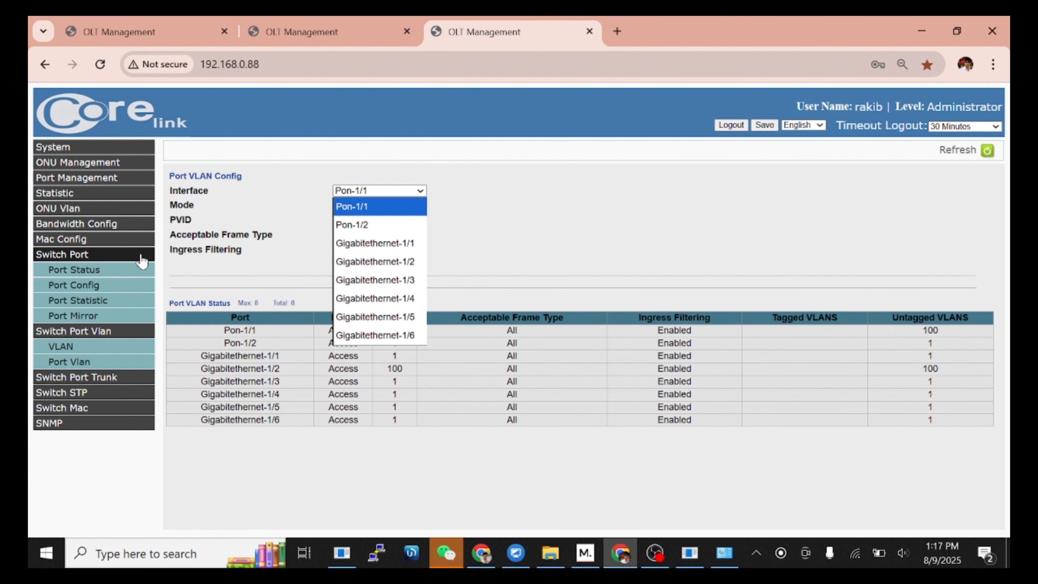
{"action": "left_click", "coordinate": [114, 270]}
{"action": "left_click", "coordinate": [114, 269]}
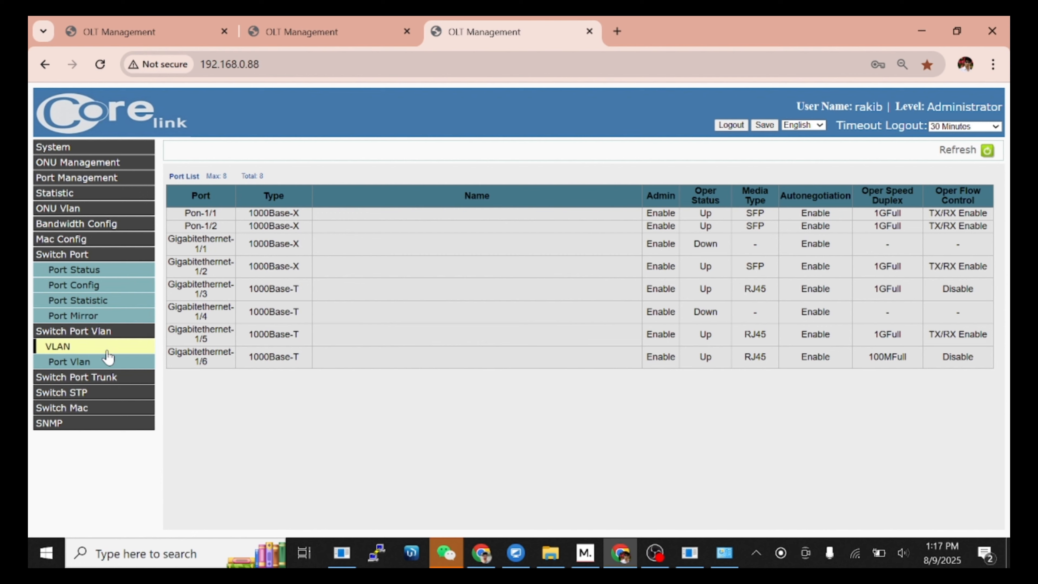
{"action": "left_click", "coordinate": [103, 362]}
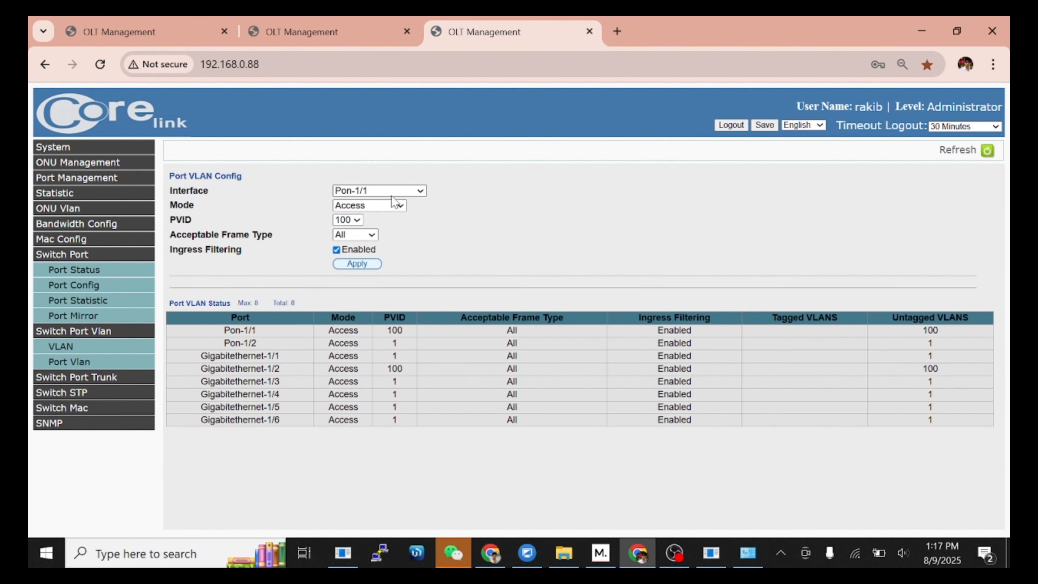
Step: Set Gigabitethernet-1/3 to 1Q Trunk mode and tag it with VLAN 101
{"action": "left_click", "coordinate": [395, 192]}
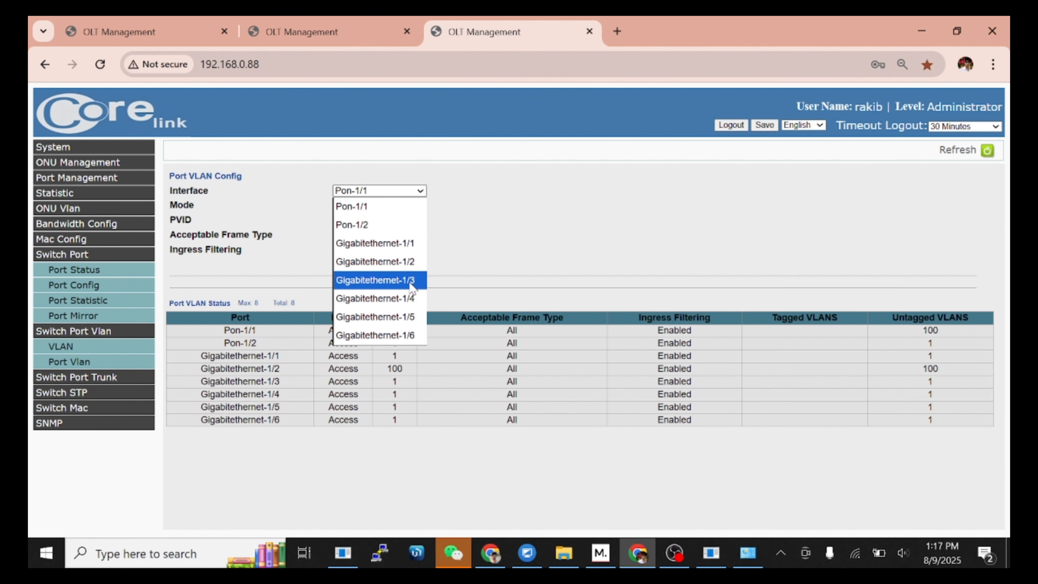
{"action": "left_click", "coordinate": [375, 279]}
{"action": "left_click", "coordinate": [367, 205]}
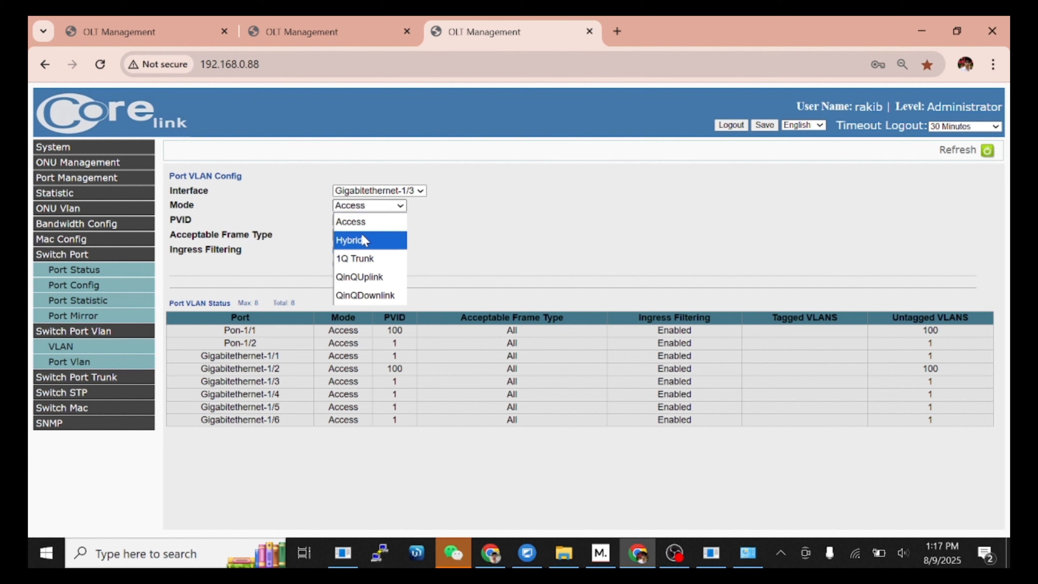
{"action": "left_click", "coordinate": [371, 206]}
{"action": "left_click", "coordinate": [371, 206]}
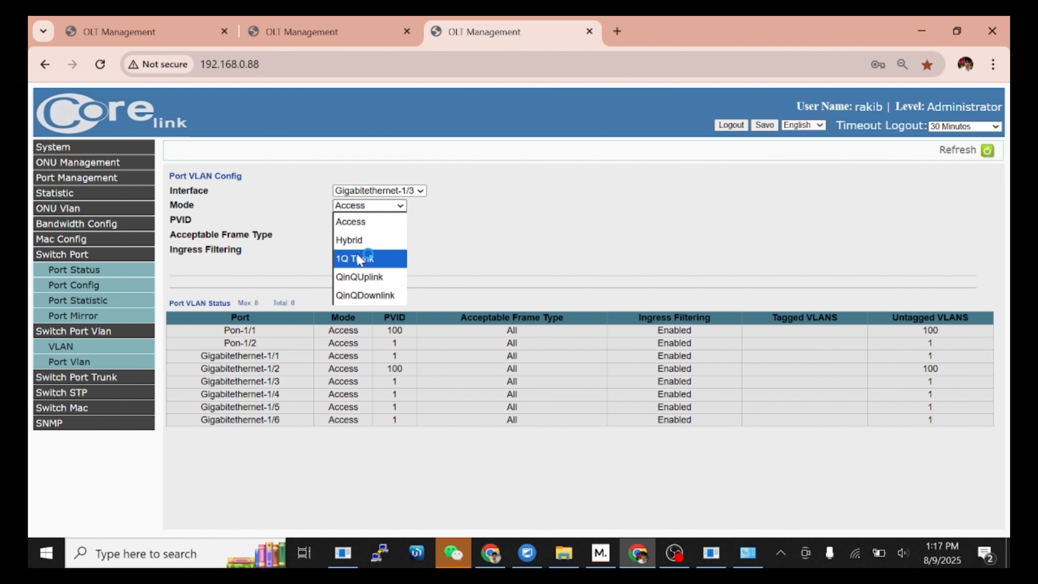
{"action": "left_click", "coordinate": [367, 258]}
{"action": "left_click", "coordinate": [368, 265]}
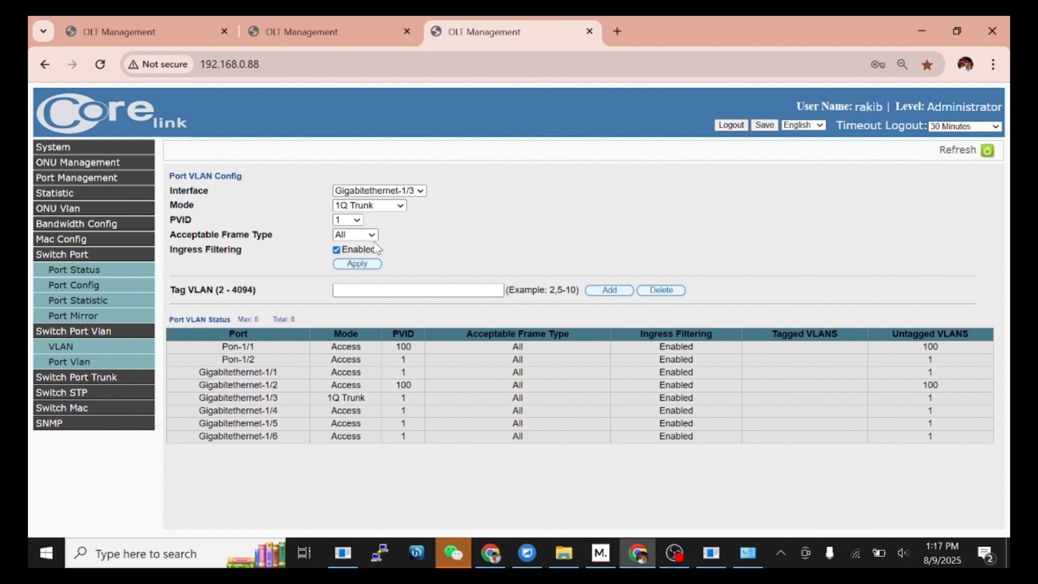
{"action": "left_click", "coordinate": [404, 286]}
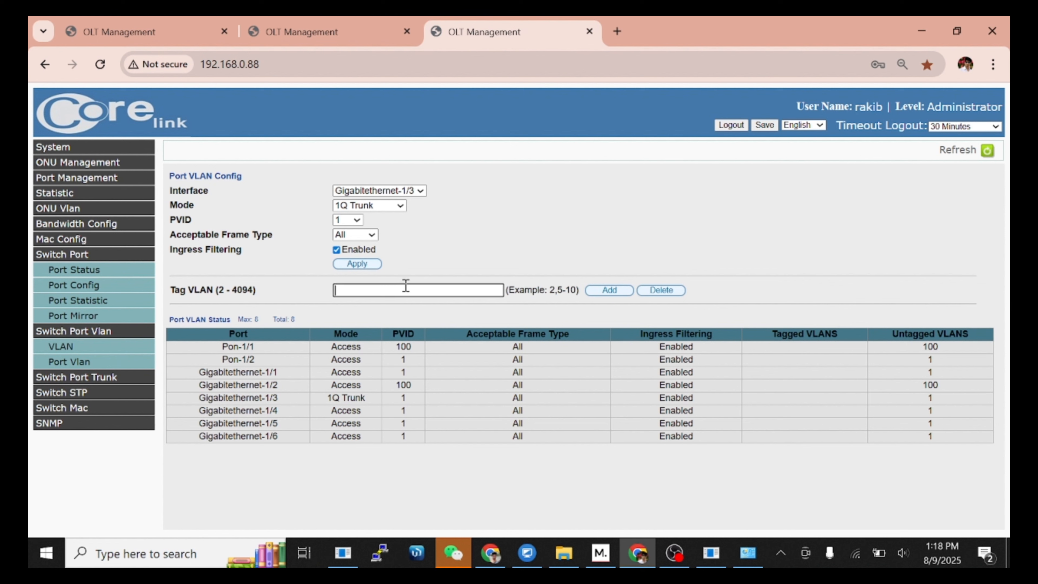
{"action": "type", "text": "101"}
{"action": "left_click", "coordinate": [607, 290]}
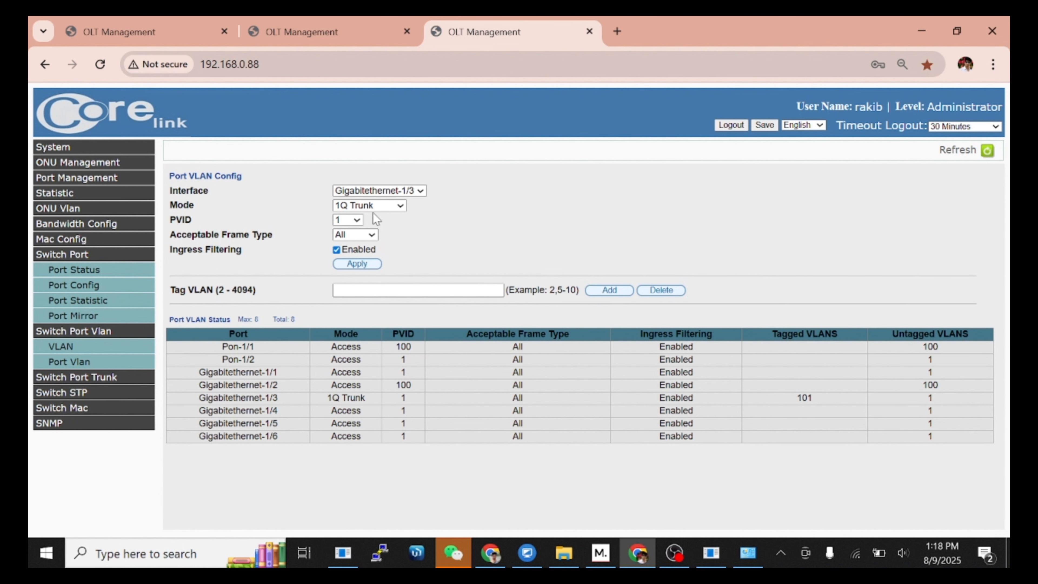
Step: Give Pon-1/2 a PVID of 101
{"action": "left_click", "coordinate": [381, 192]}
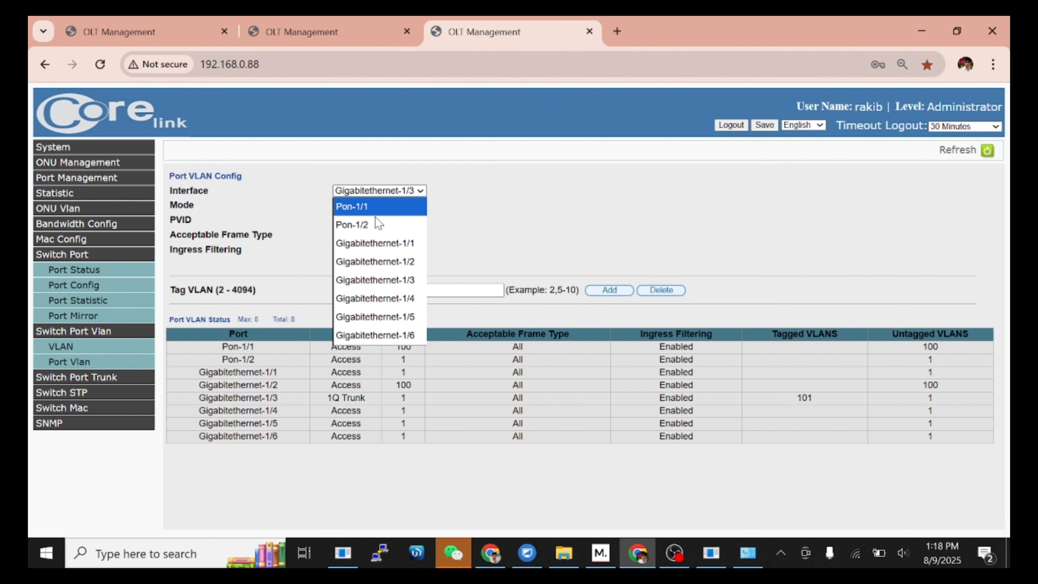
{"action": "left_click", "coordinate": [372, 224]}
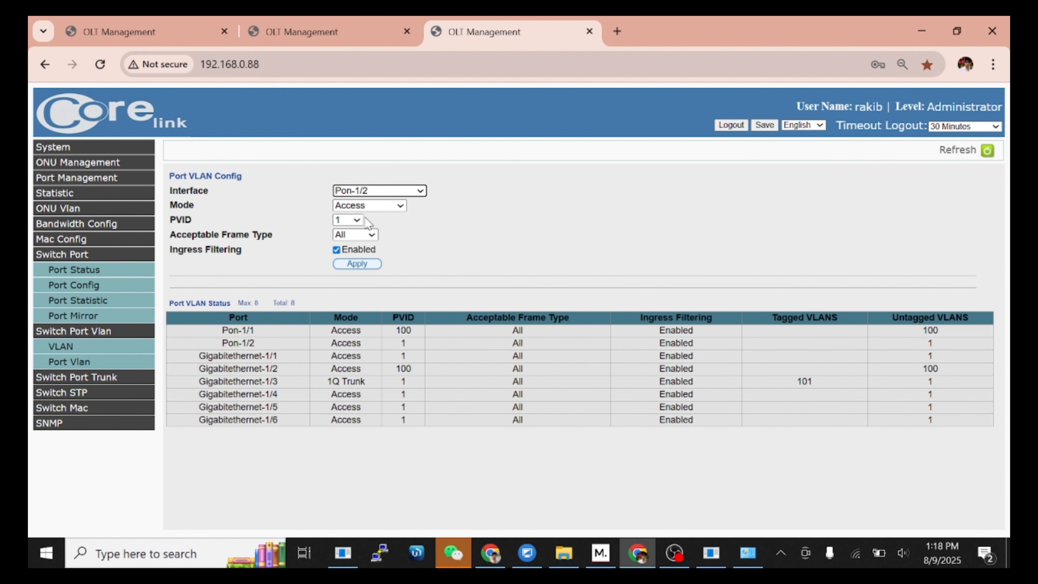
{"action": "left_click", "coordinate": [358, 221]}
{"action": "left_click", "coordinate": [344, 270]}
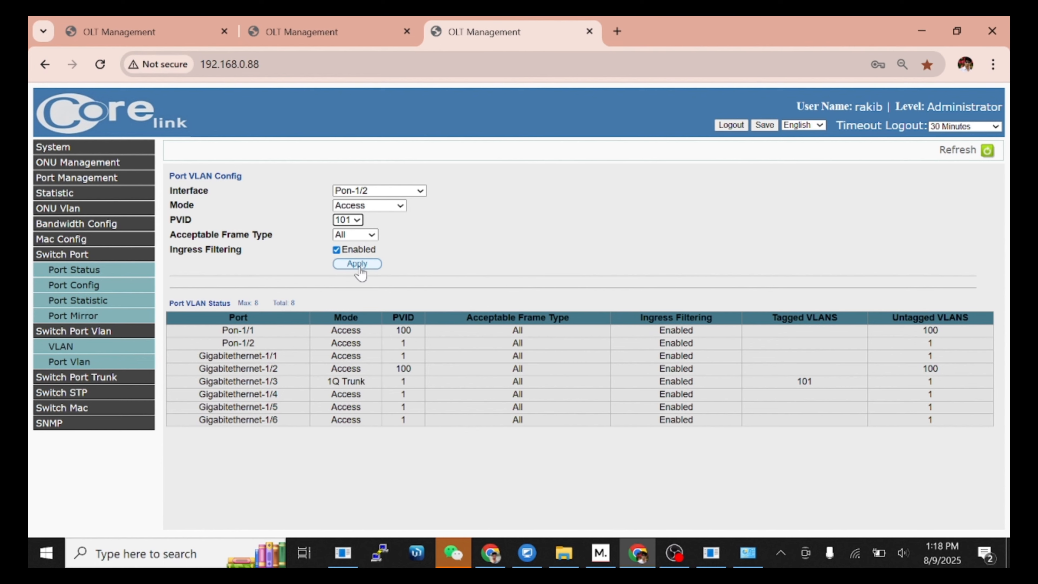
{"action": "left_click", "coordinate": [363, 266]}
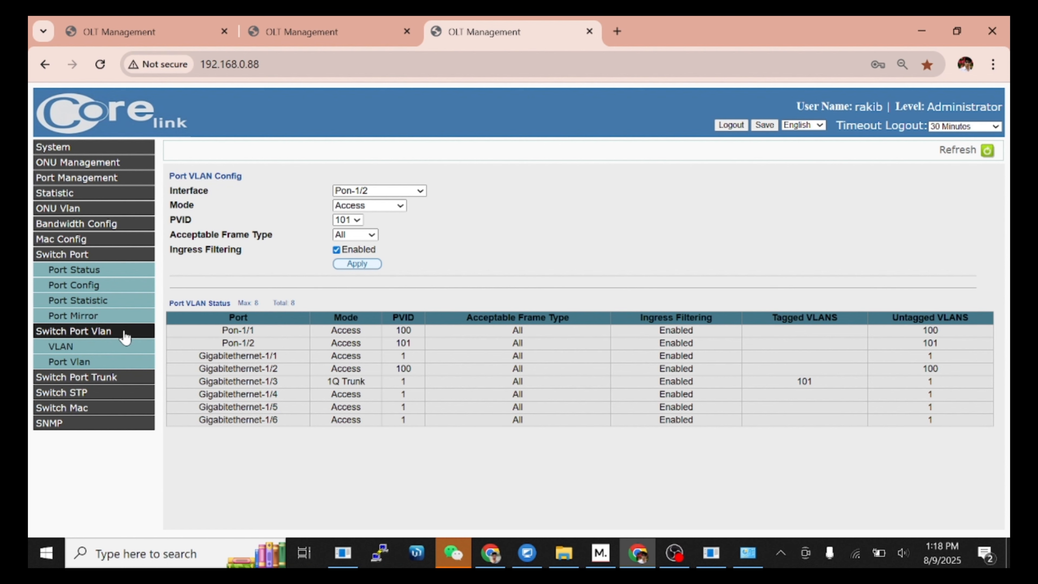
Step: Add VLAN 201 to the static VLAN list
{"action": "left_click", "coordinate": [85, 346]}
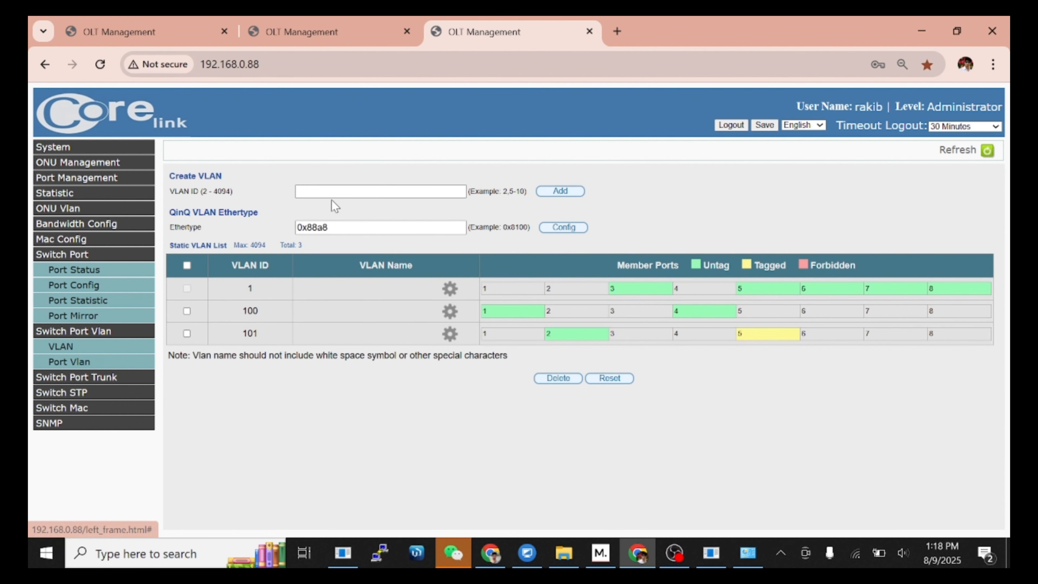
{"action": "left_click", "coordinate": [342, 191]}
{"action": "type", "text": "201"}
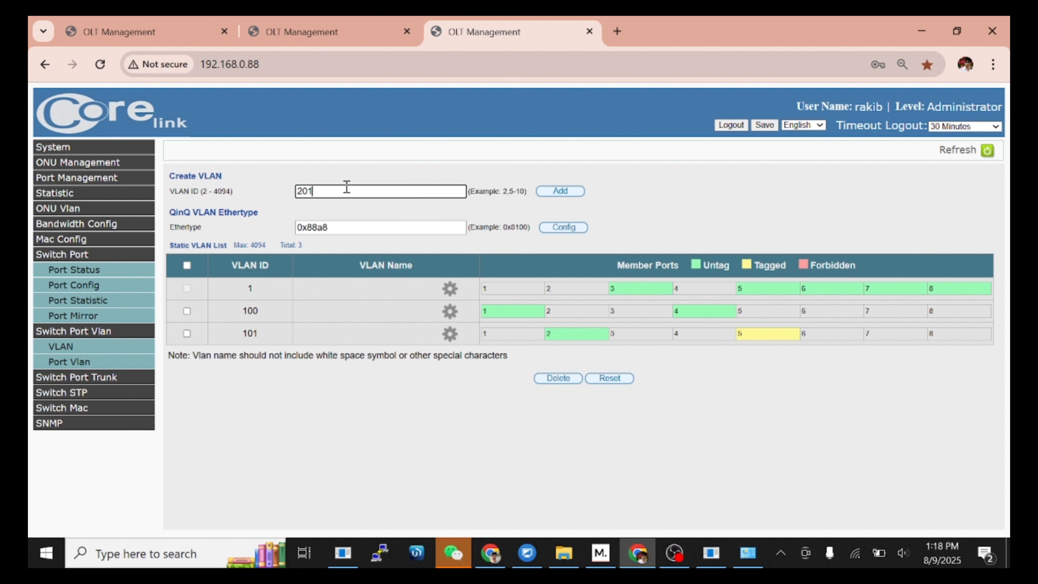
{"action": "left_click", "coordinate": [560, 192]}
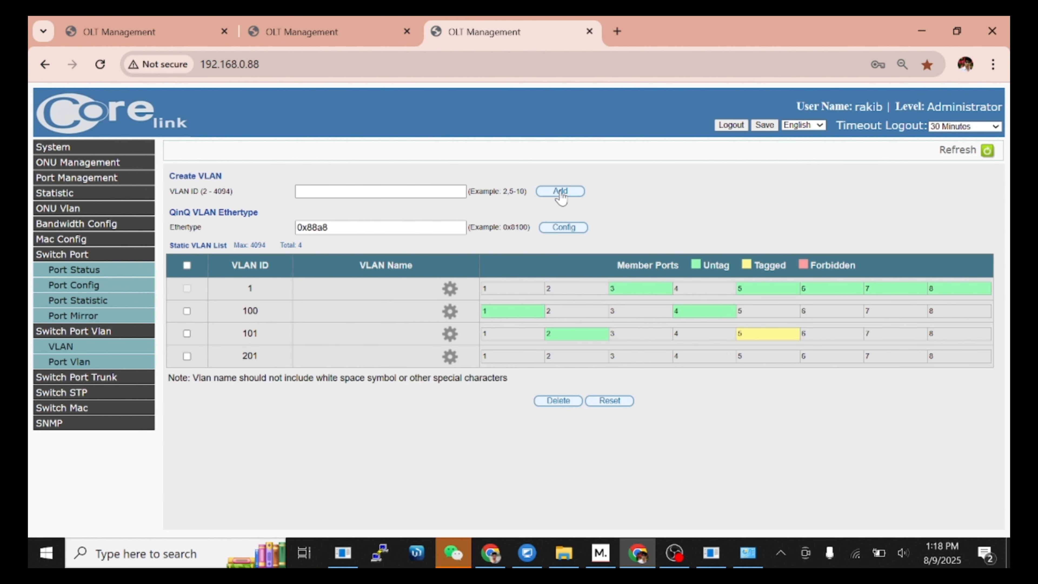
Step: Add VLAN 300, then go to the Port Vlan settings page
{"action": "left_click", "coordinate": [424, 191]}
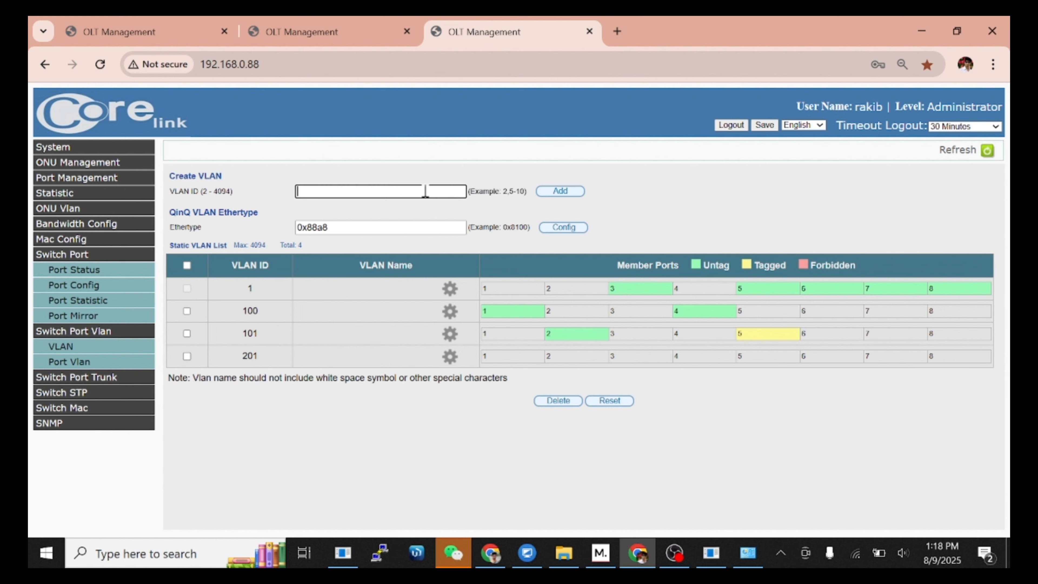
{"action": "type", "text": "300"}
{"action": "left_click", "coordinate": [552, 195]}
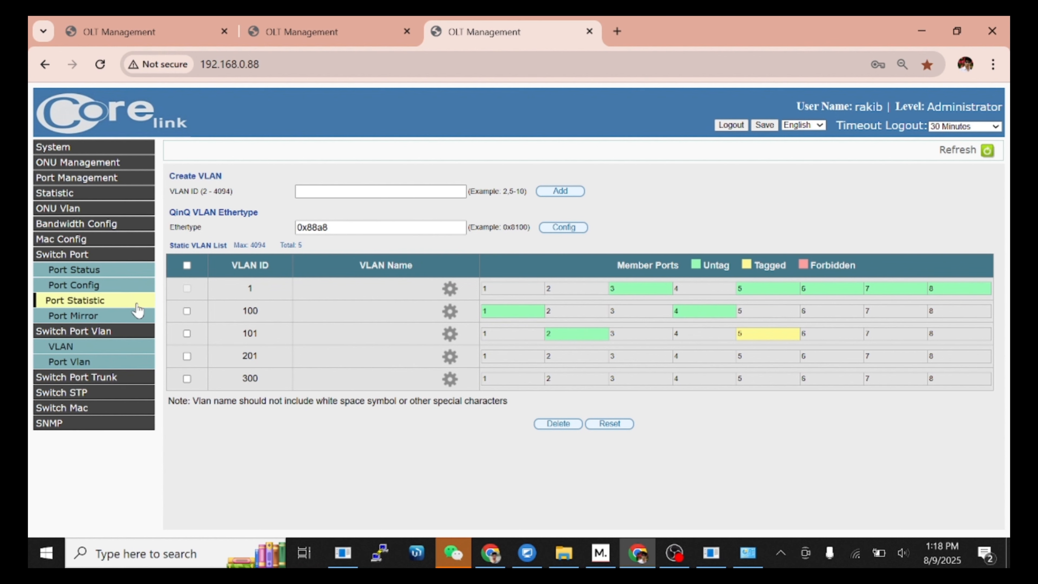
{"action": "left_click", "coordinate": [87, 362]}
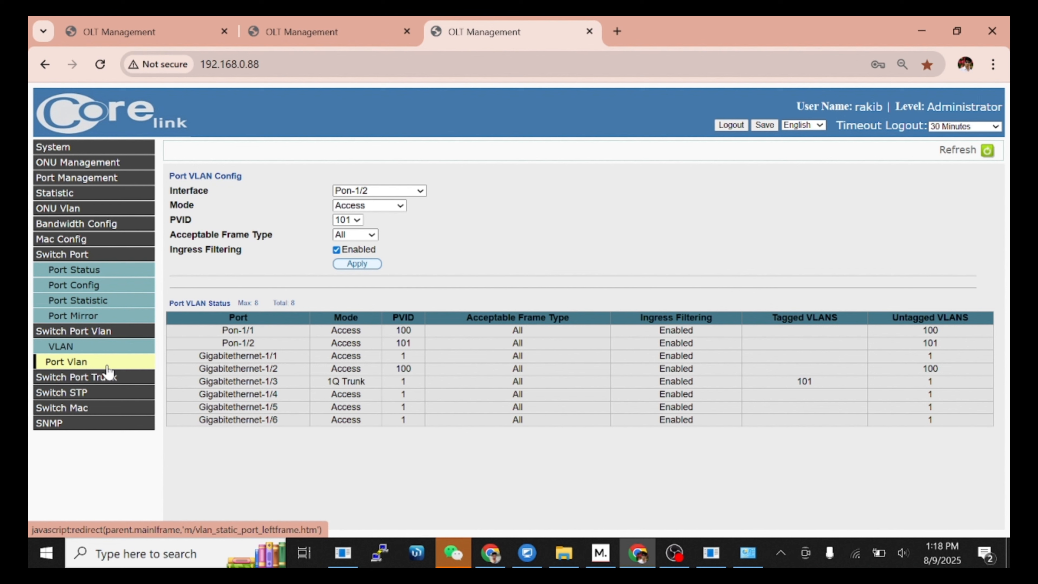
Step: Select Gigabitethernet-1/5 and switch it to Hybrid mode
{"action": "left_click", "coordinate": [393, 192]}
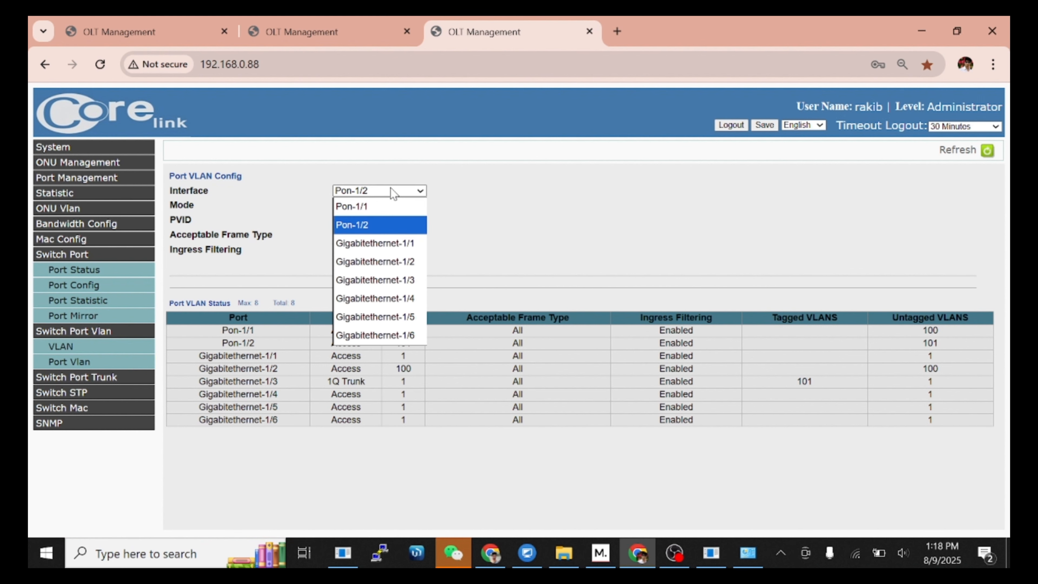
{"action": "left_click", "coordinate": [392, 318]}
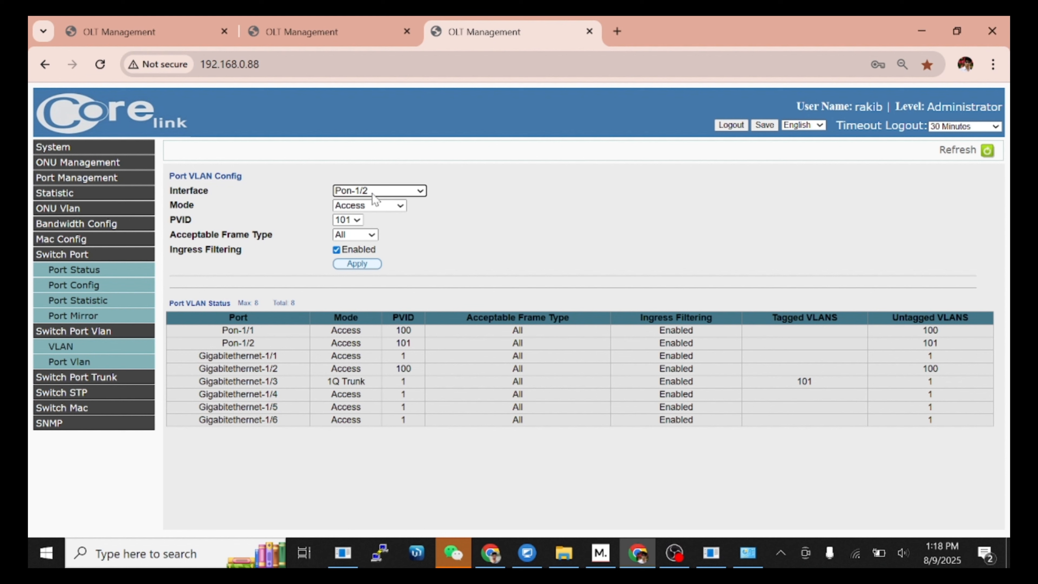
{"action": "left_click", "coordinate": [380, 190]}
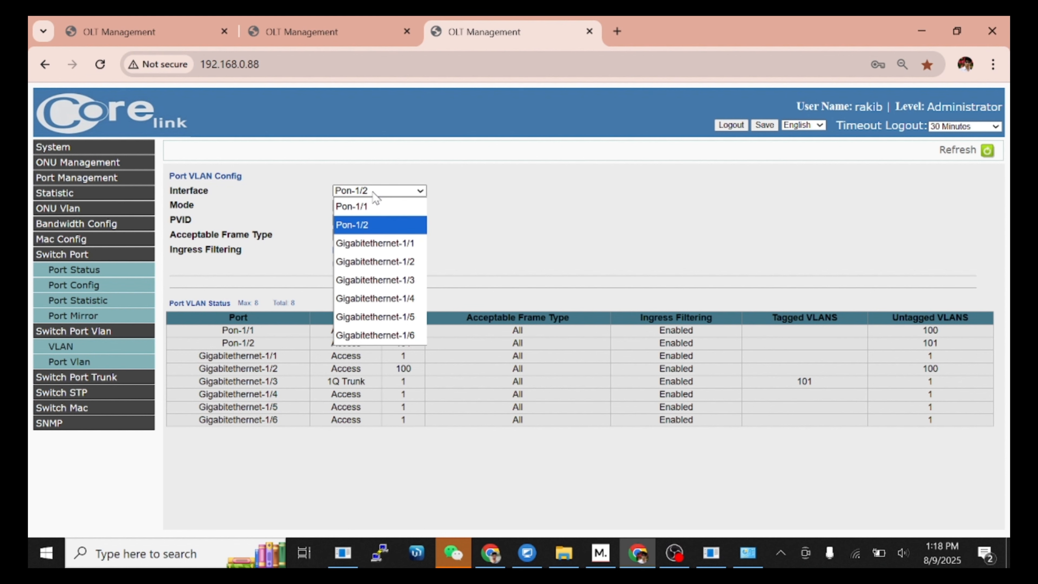
{"action": "left_click", "coordinate": [384, 318]}
{"action": "left_click", "coordinate": [368, 209]}
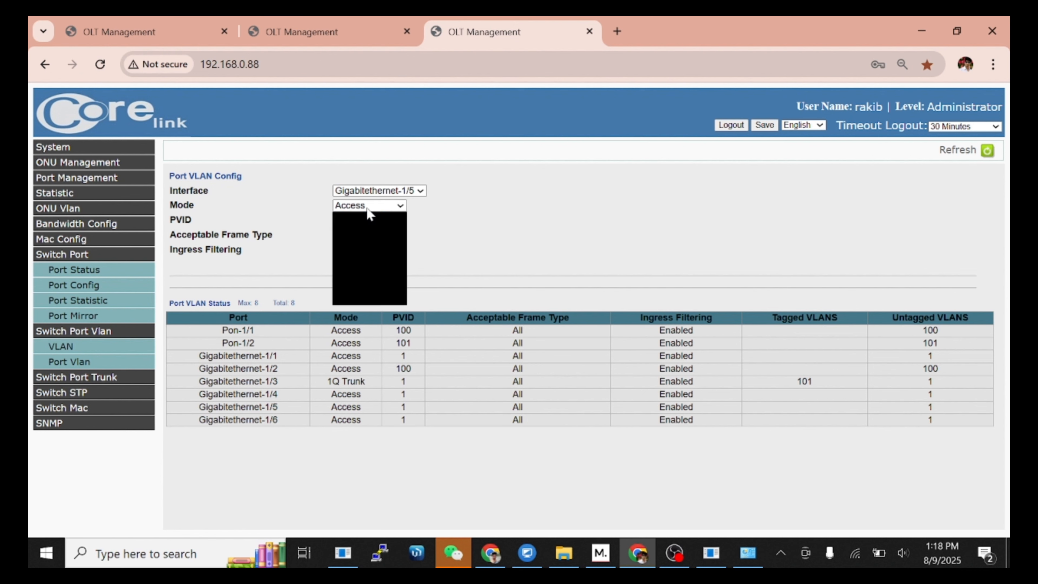
{"action": "left_click", "coordinate": [356, 238]}
{"action": "left_click", "coordinate": [362, 264]}
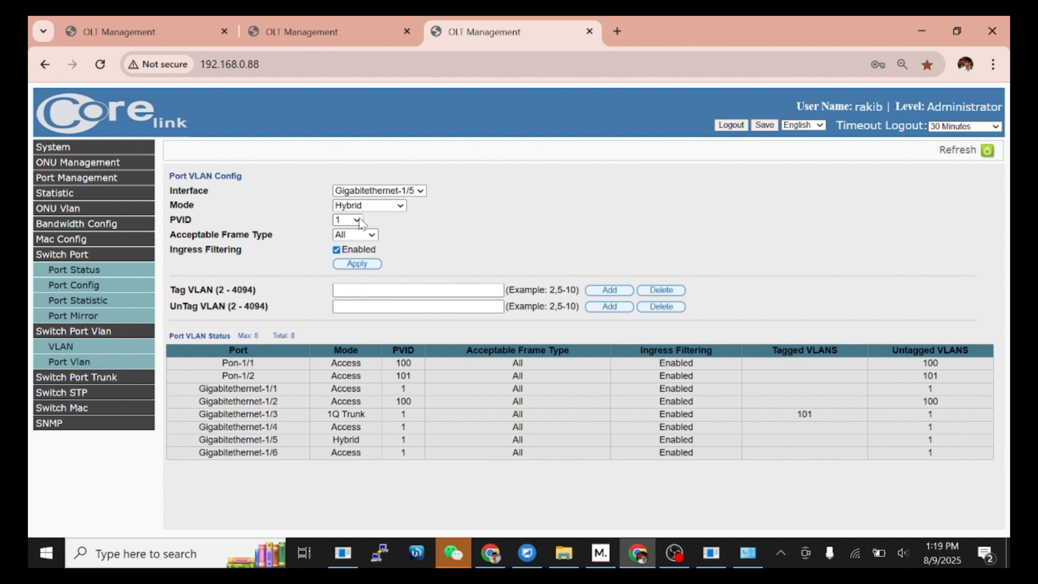
Step: Give Gigabitethernet-1/5 PVID 201 and tagged VLAN 300
{"action": "left_click", "coordinate": [359, 219]}
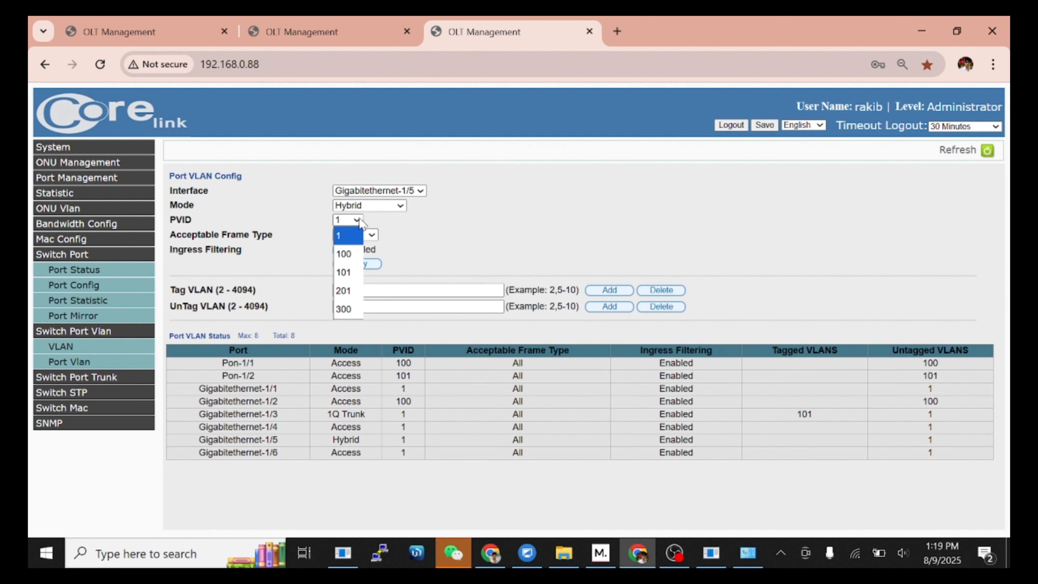
{"action": "left_click", "coordinate": [353, 291]}
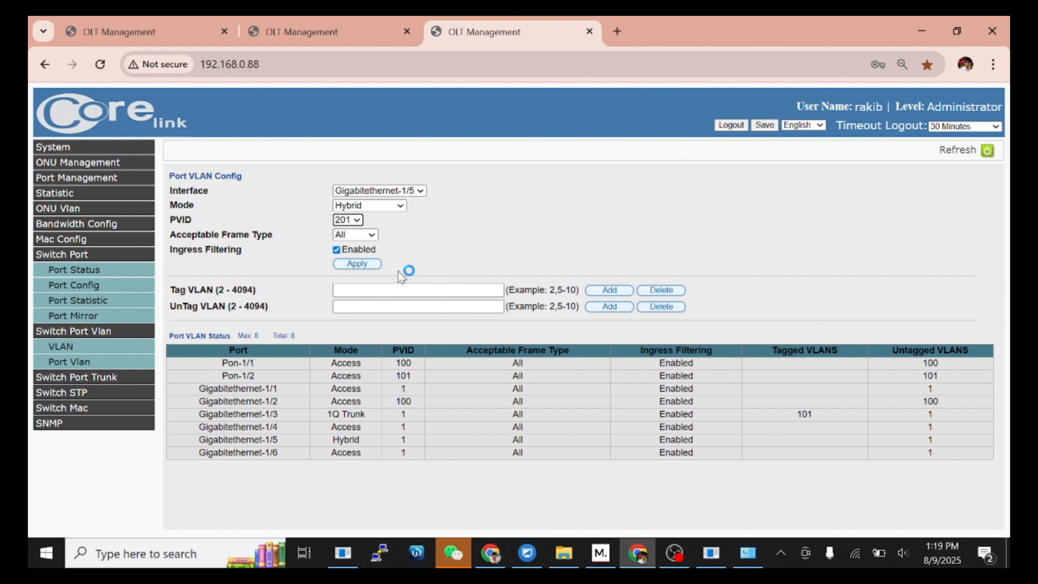
{"action": "left_click", "coordinate": [365, 266]}
{"action": "left_click", "coordinate": [387, 289]}
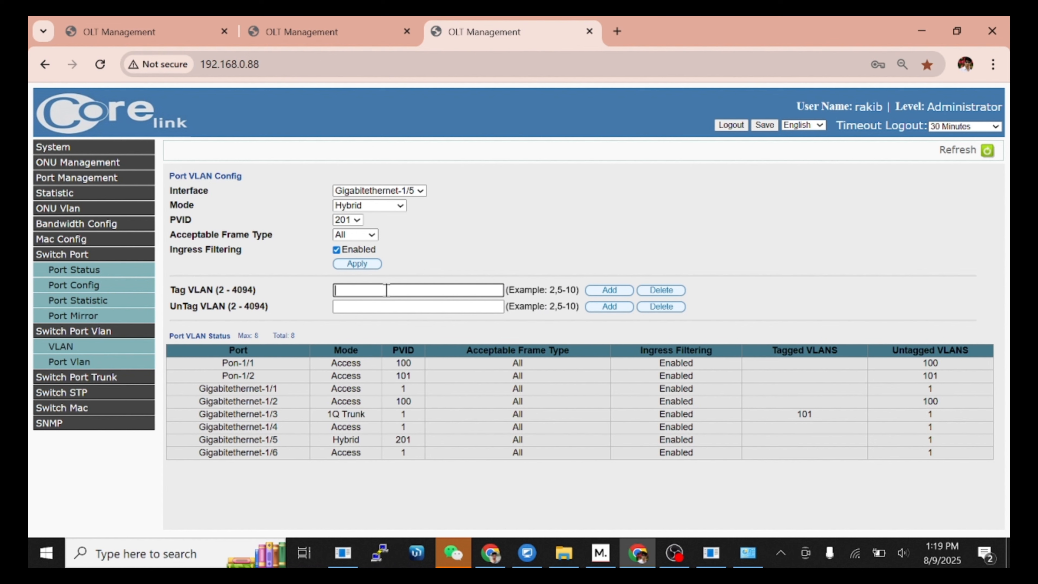
{"action": "type", "text": "300"}
{"action": "left_click", "coordinate": [615, 290]}
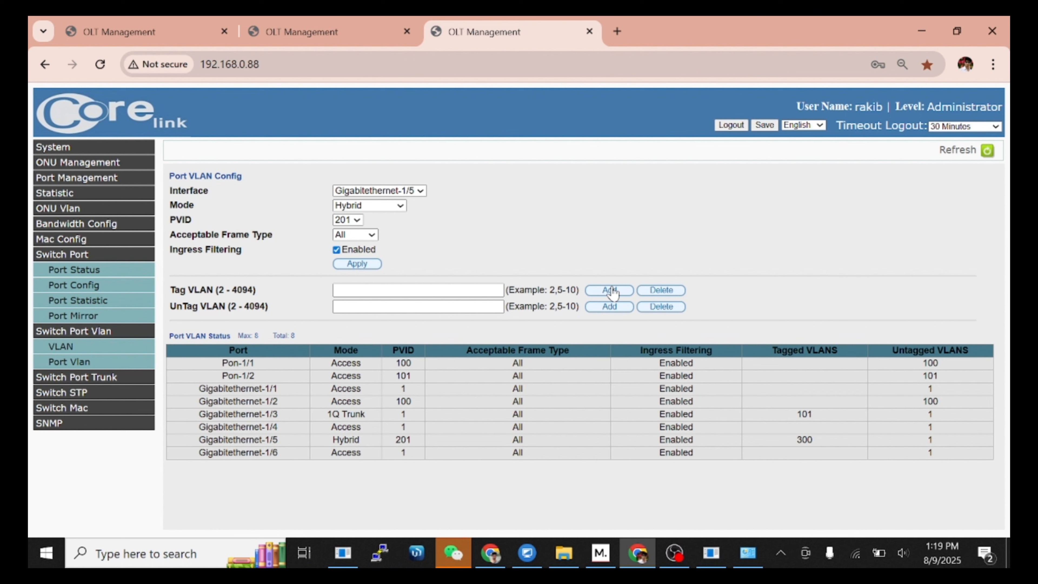
{"action": "left_click", "coordinate": [381, 191]}
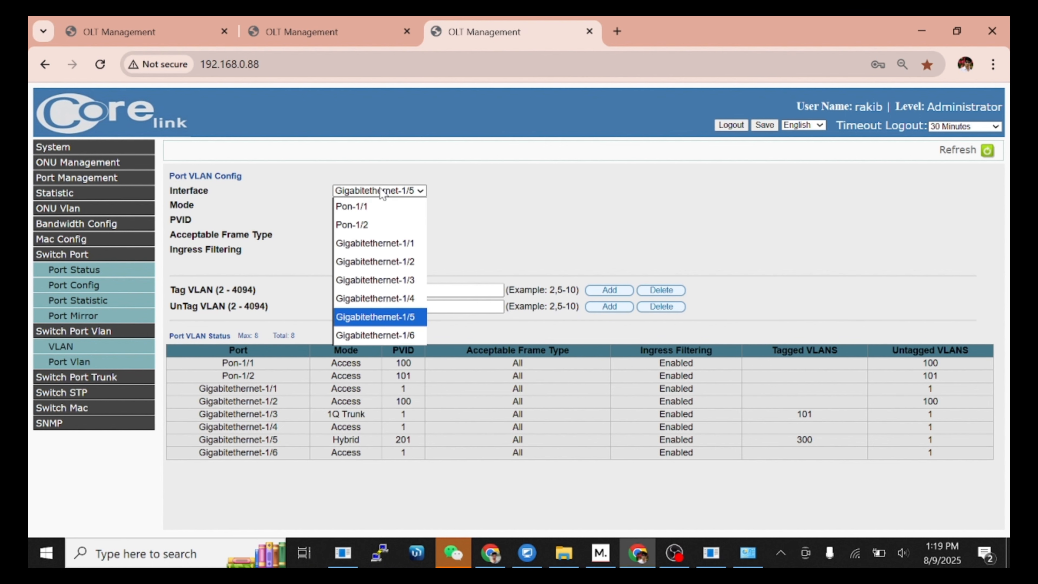
Step: Switch Pon-1/2 to Hybrid mode with PVID 201
{"action": "left_click", "coordinate": [373, 221]}
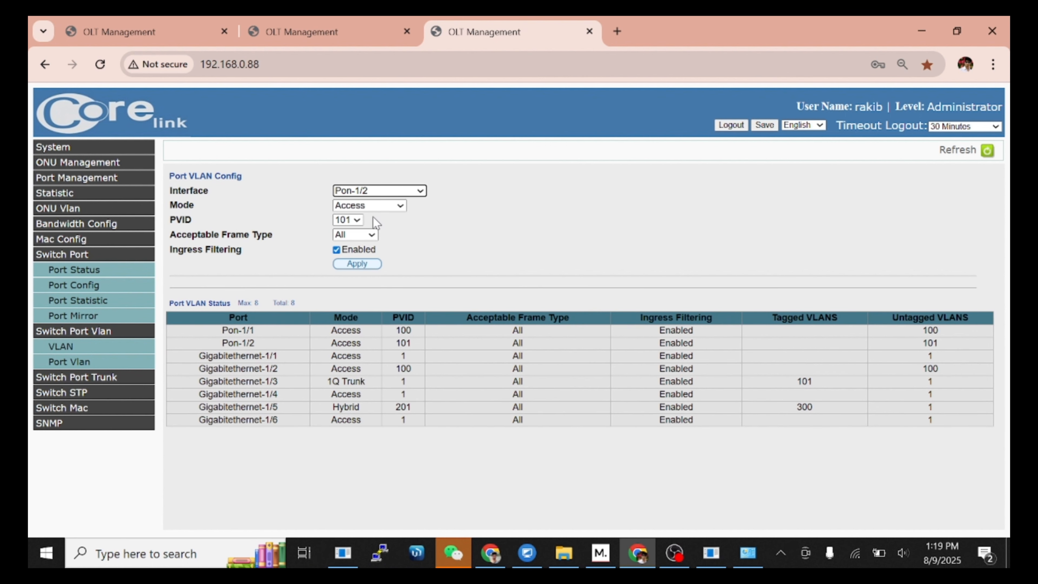
{"action": "left_click_drag", "start_coordinate": [412, 404], "coordinate": [378, 408]}
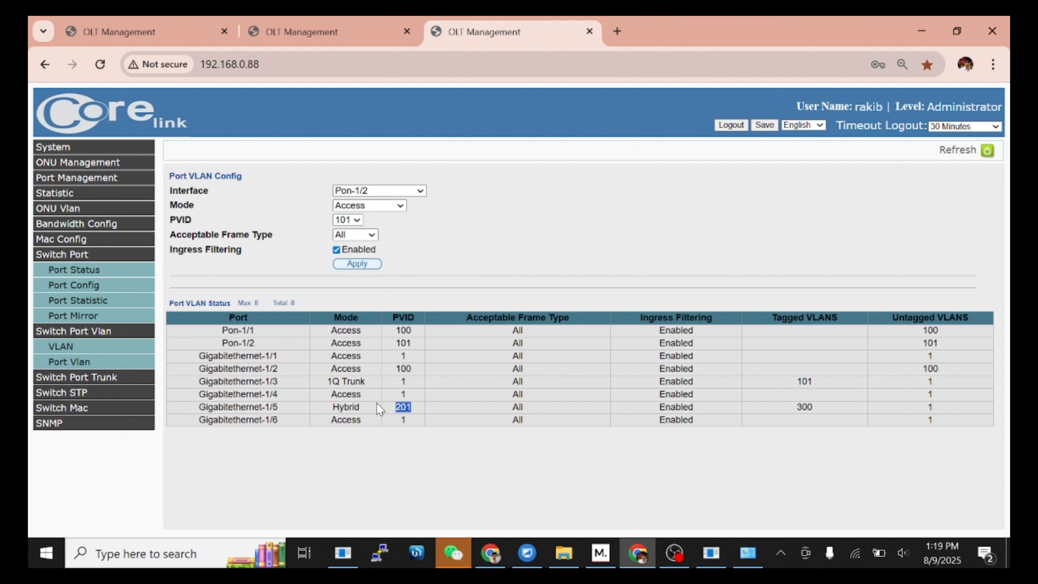
{"action": "left_click", "coordinate": [348, 207]}
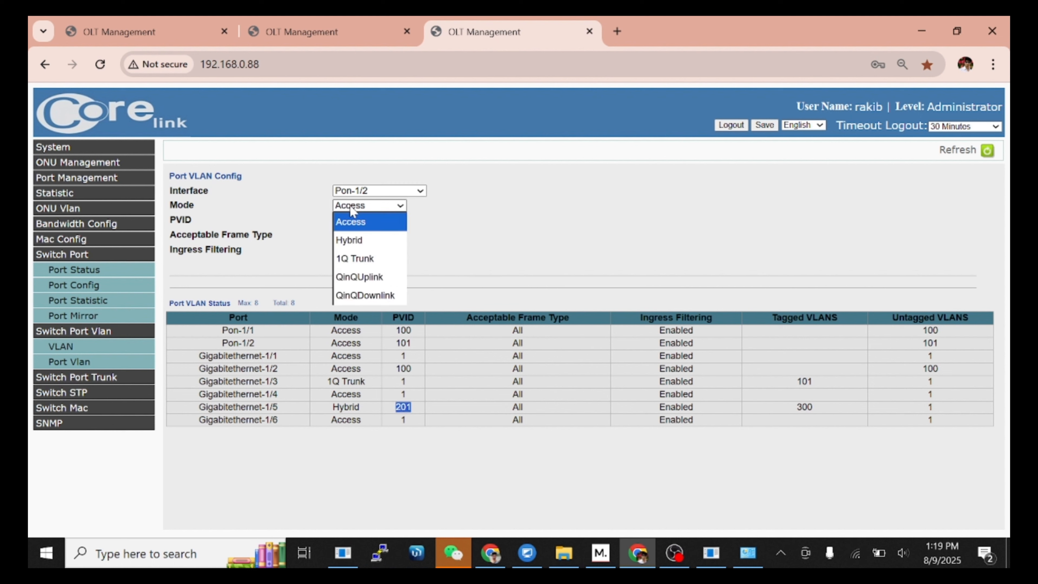
{"action": "left_click", "coordinate": [355, 237]}
{"action": "left_click", "coordinate": [358, 262]}
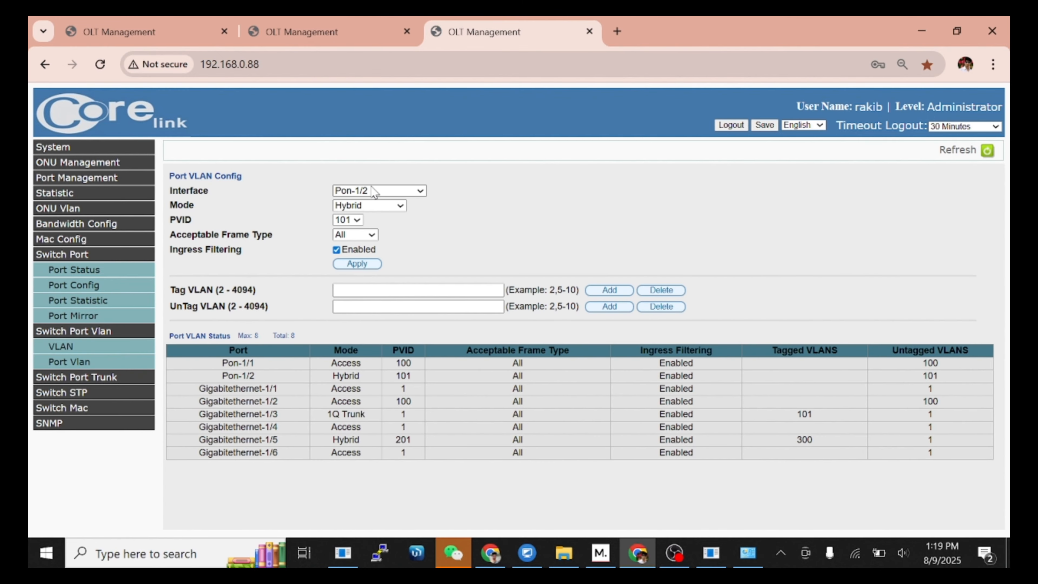
{"action": "left_click", "coordinate": [357, 220]}
{"action": "left_click", "coordinate": [355, 289]}
{"action": "left_click", "coordinate": [365, 264]}
Step: Tag VLANs 101,300 on Pon-1/2
{"action": "double_click", "coordinate": [804, 414]}
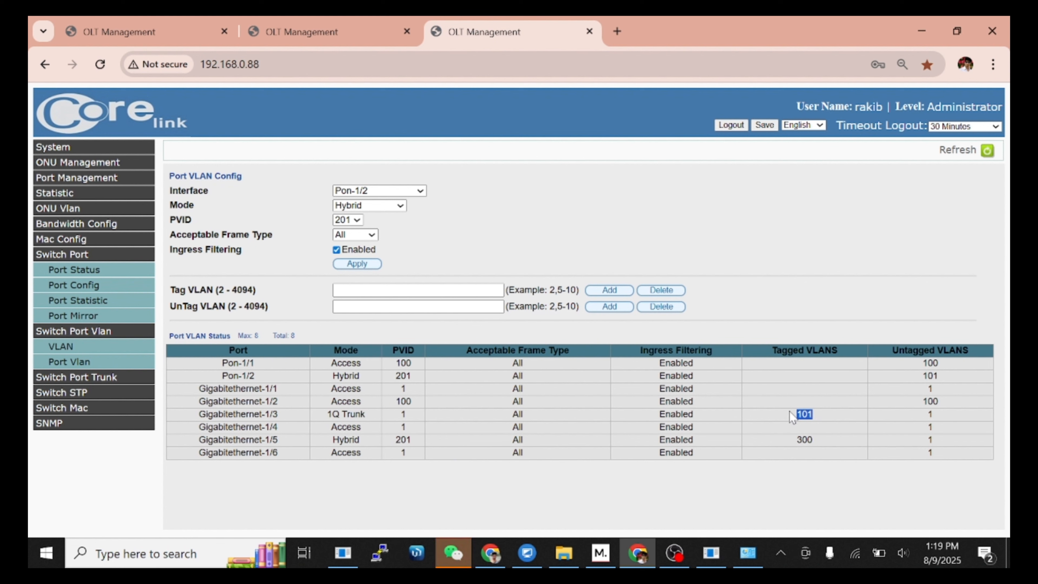
{"action": "left_click", "coordinate": [437, 291]}
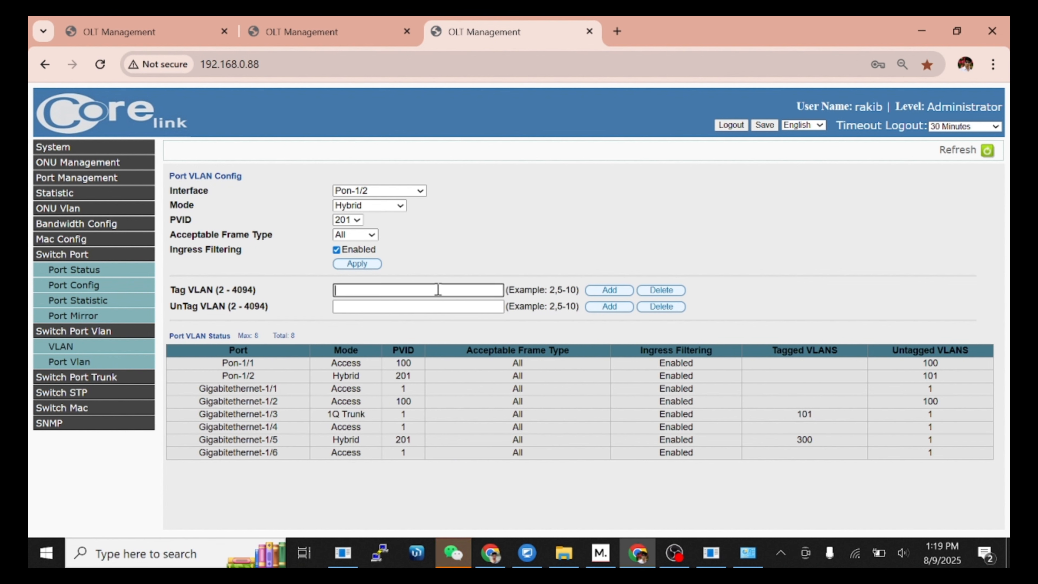
{"action": "type", "text": "101"}
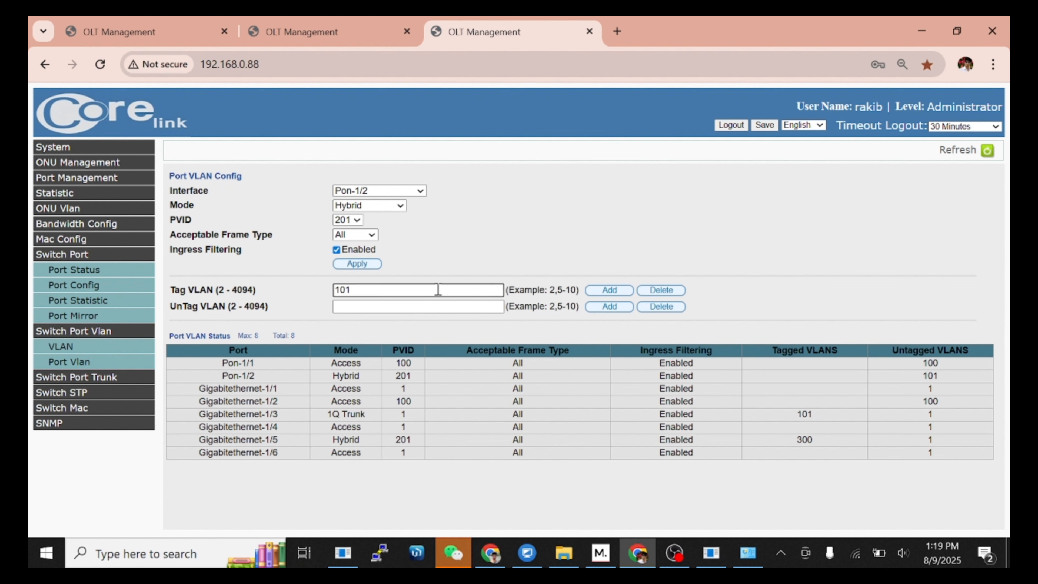
{"action": "type", "text": ",300"}
{"action": "left_click", "coordinate": [608, 291]}
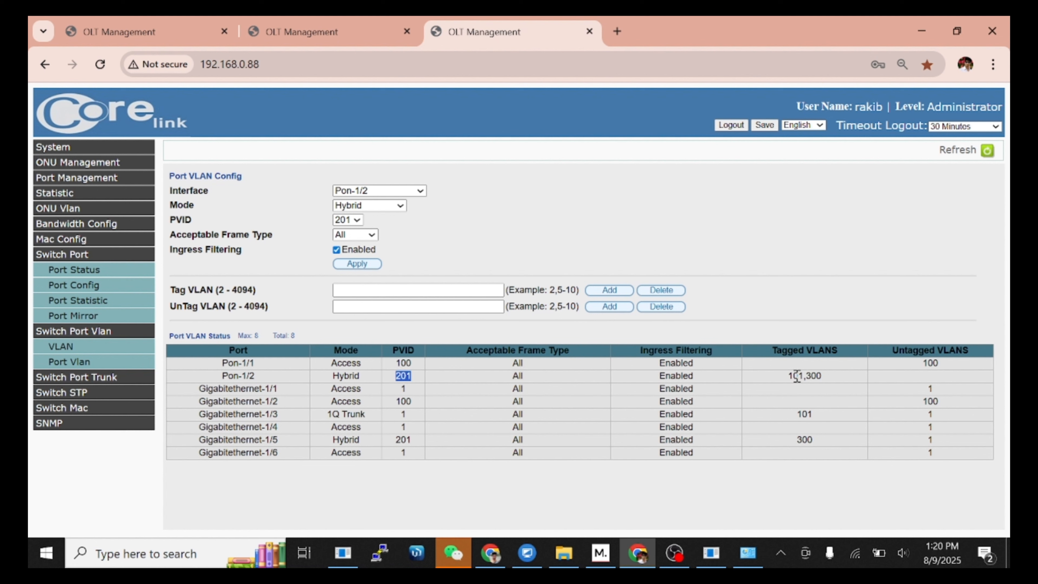
{"action": "left_click", "coordinate": [837, 379]}
Step: Select Gigabitethernet-1/6 and set it to 1Q Trunk mode
{"action": "left_click", "coordinate": [376, 192]}
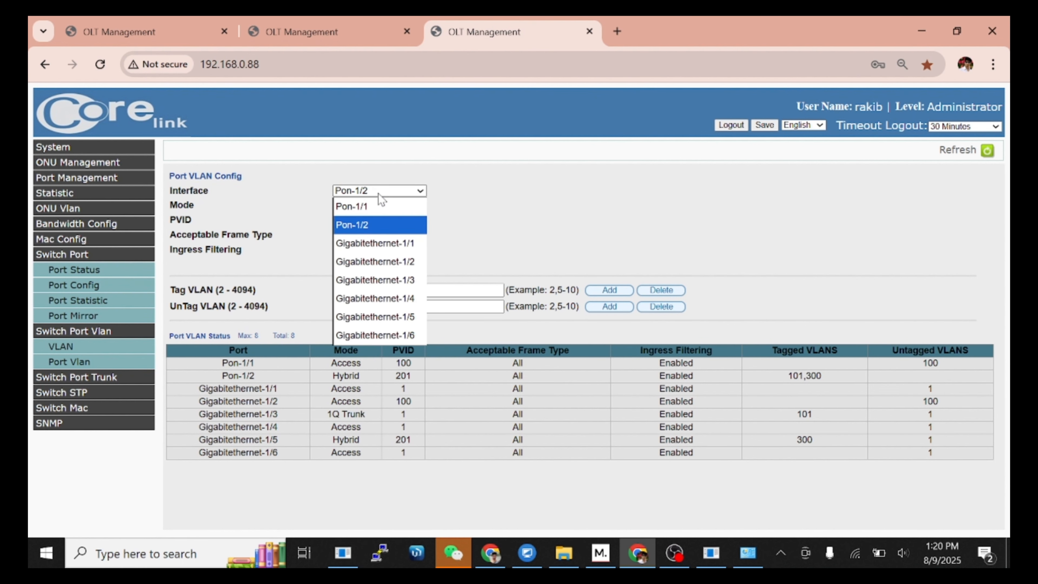
{"action": "left_click", "coordinate": [386, 336]}
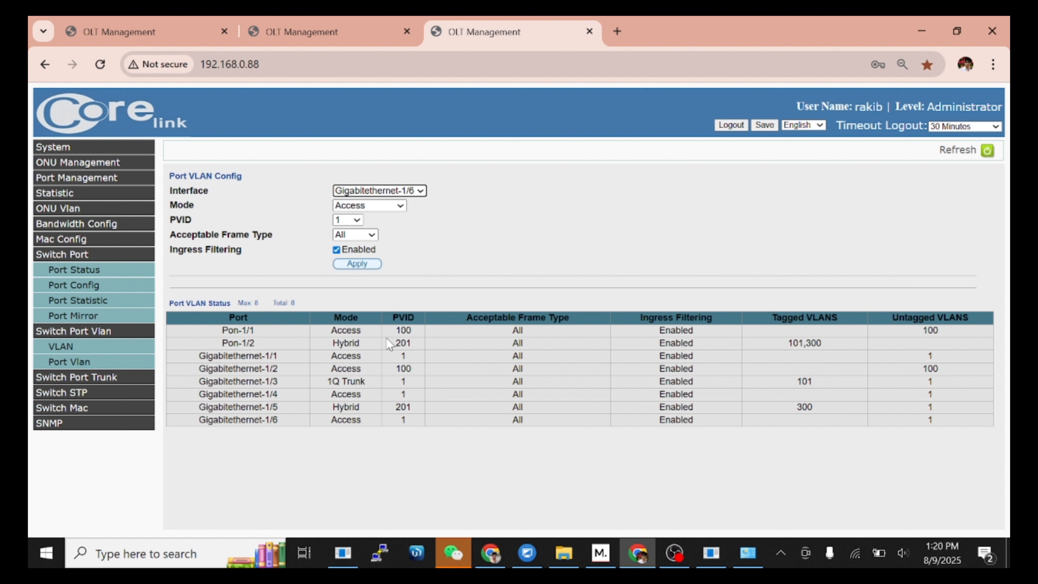
{"action": "left_click", "coordinate": [373, 207]}
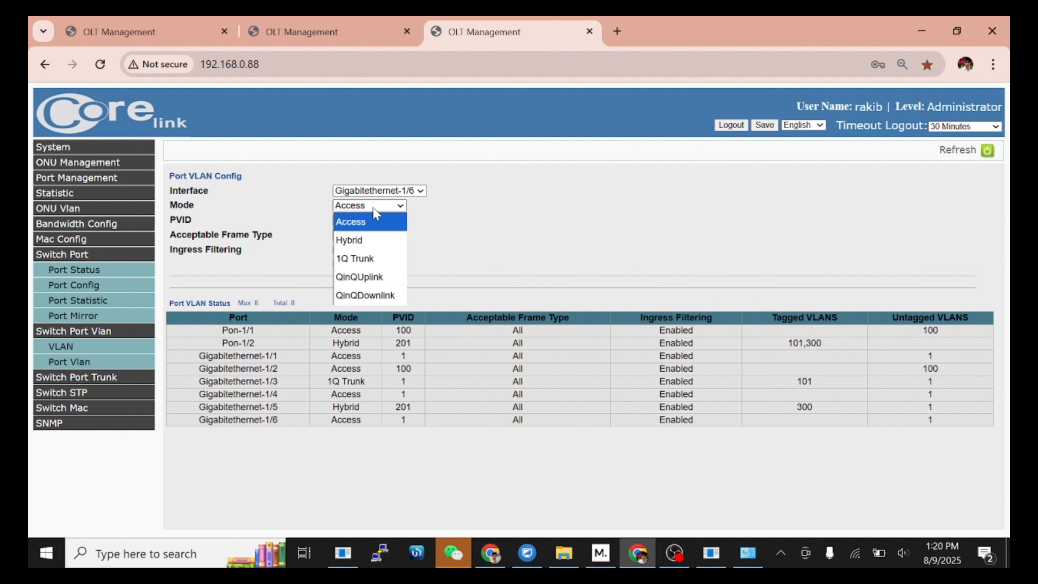
{"action": "left_click", "coordinate": [373, 260]}
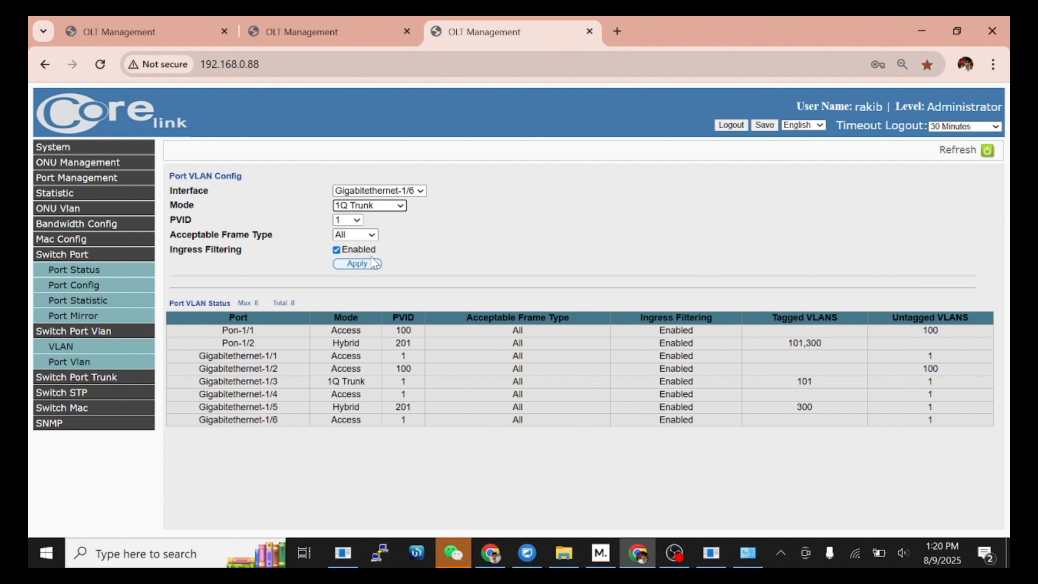
{"action": "left_click", "coordinate": [355, 265]}
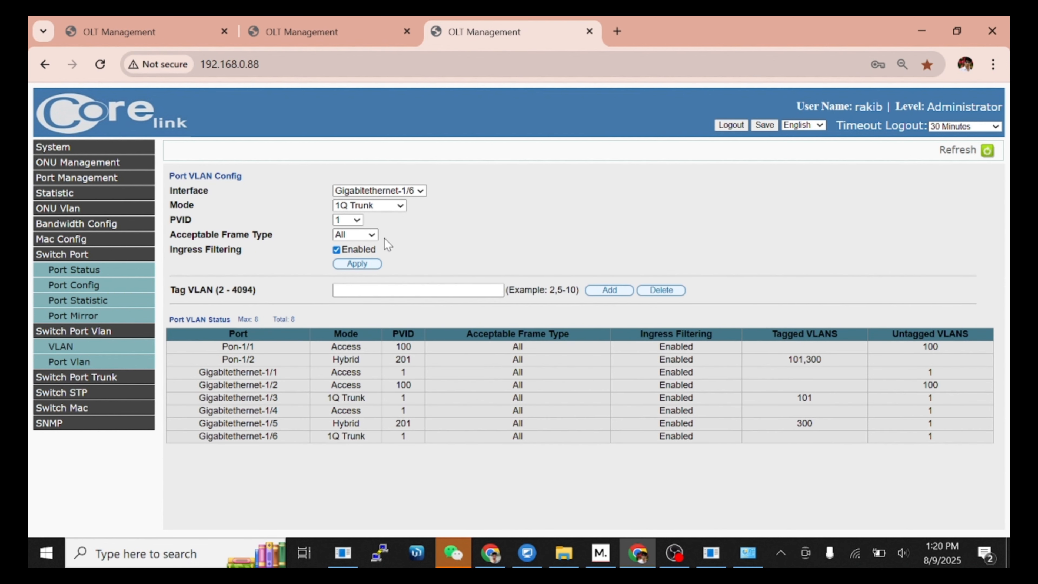
Step: Add VLAN 300 as a tagged VLAN on Gigabitethernet-1/6
{"action": "left_click", "coordinate": [399, 288]}
{"action": "type", "text": "3"}
{"action": "left_click", "coordinate": [407, 291]}
{"action": "type", "text": "00"}
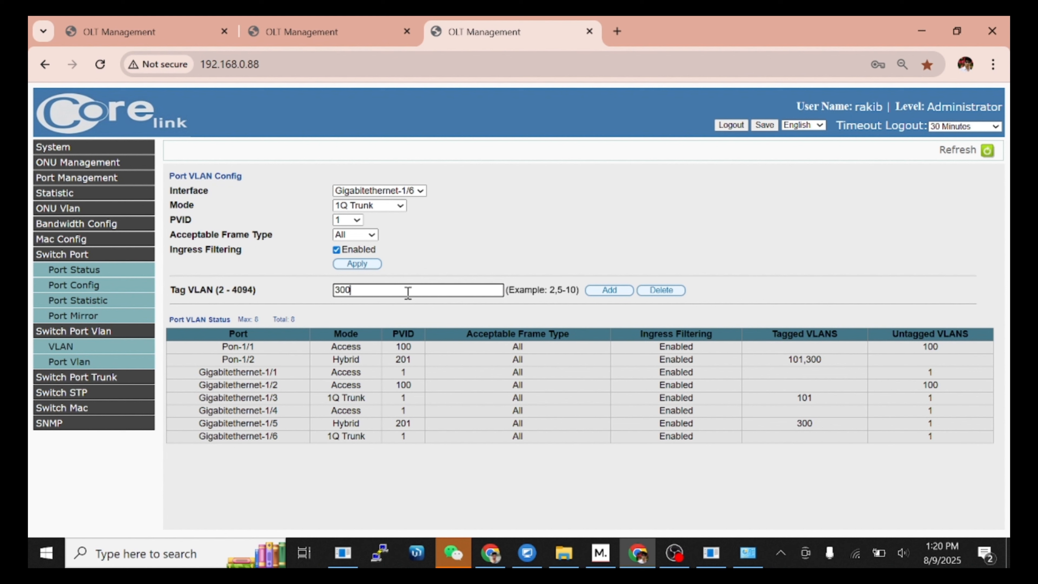
{"action": "left_click", "coordinate": [602, 290]}
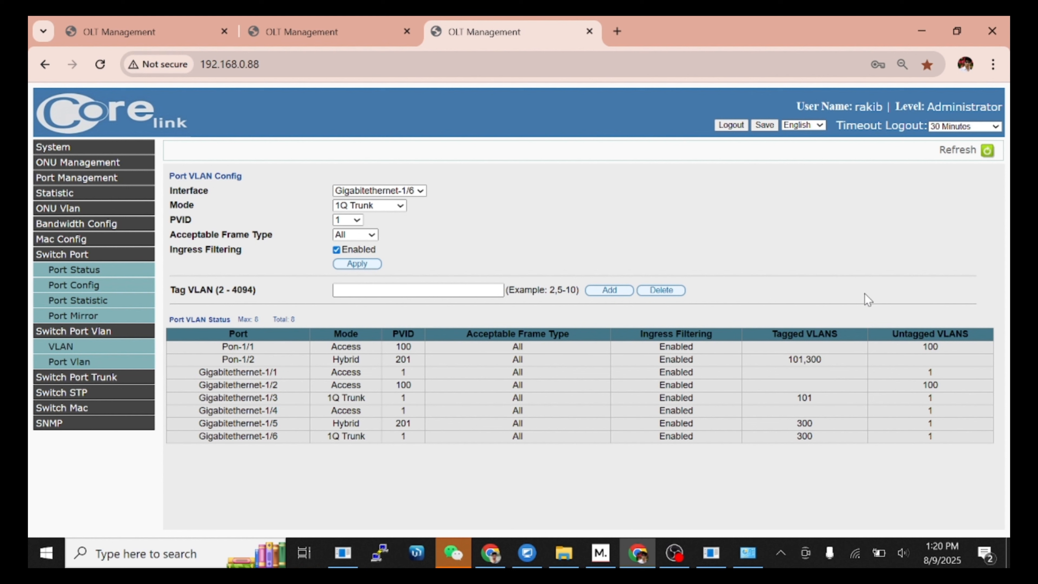
Step: Save the OLT port and VLAN configuration from the top bar and acknowledge the success alert
{"action": "left_click", "coordinate": [764, 125]}
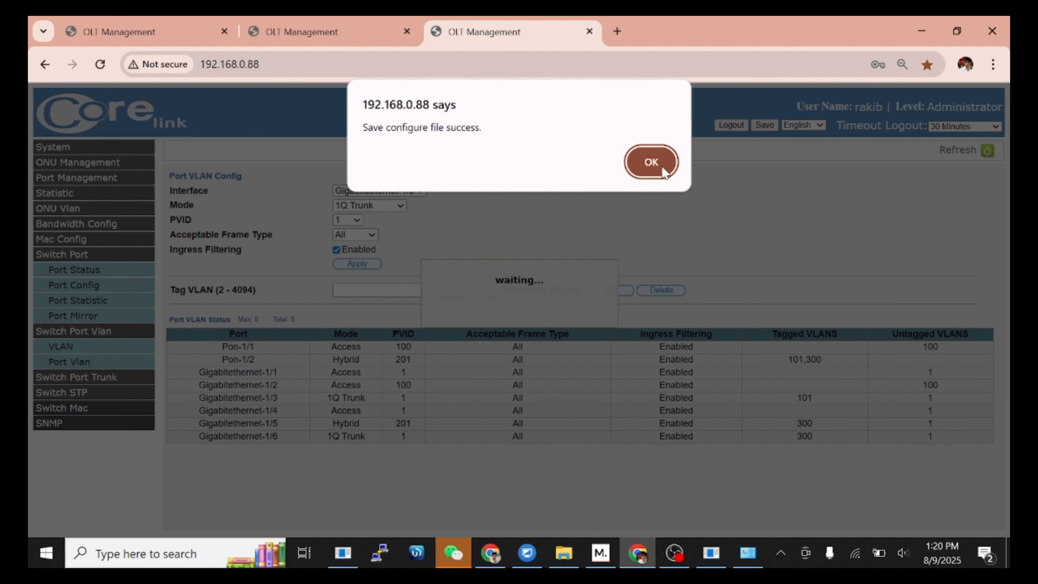
{"action": "left_click", "coordinate": [653, 161]}
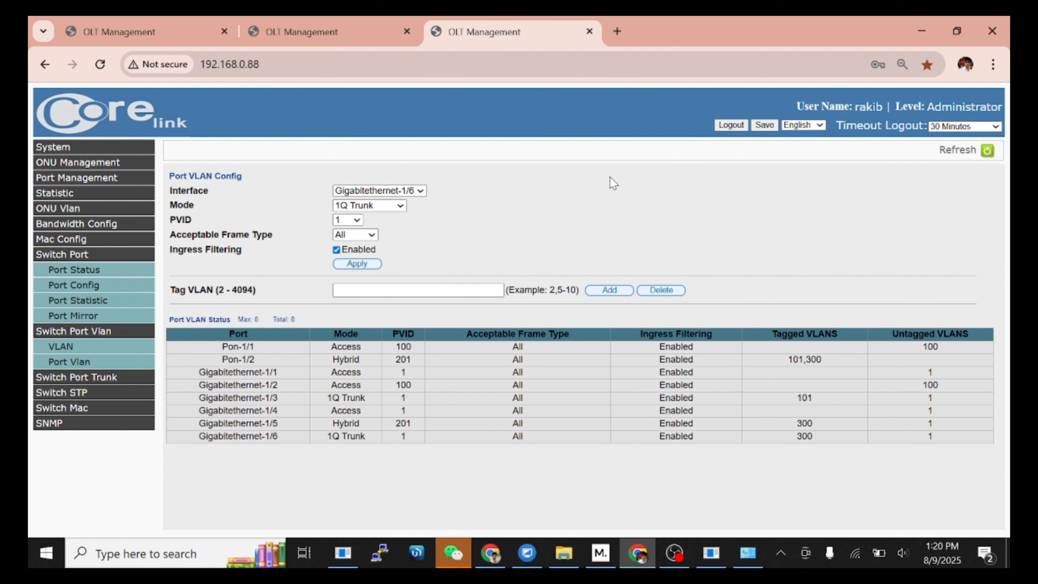
Step: Under ONU Port Vlan on PON 2, set ONU 1/2:1 port 1/2:1_1 to Tag mode, PVID 101
{"action": "left_click", "coordinate": [78, 209]}
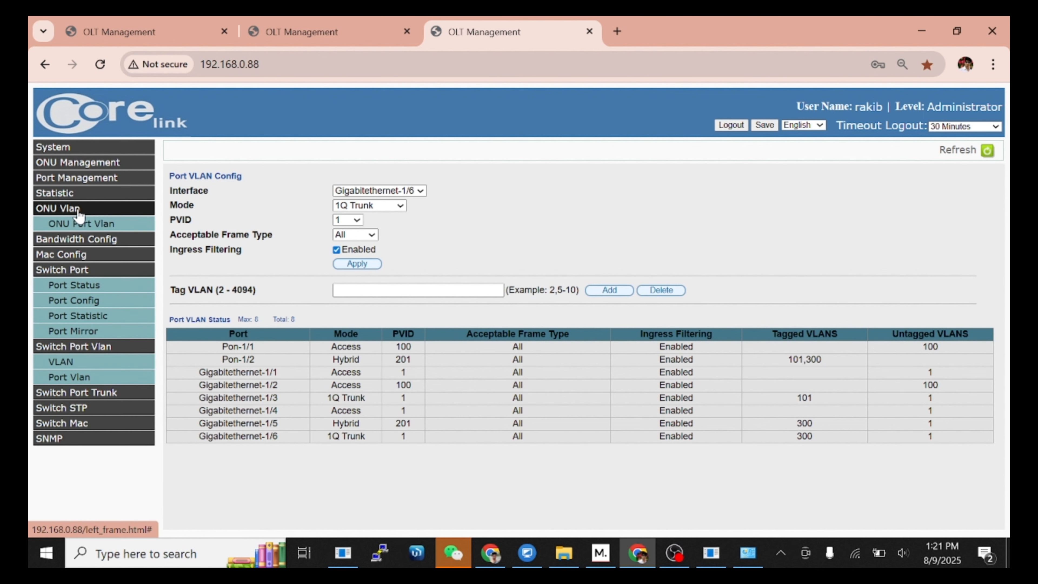
{"action": "left_click", "coordinate": [83, 225]}
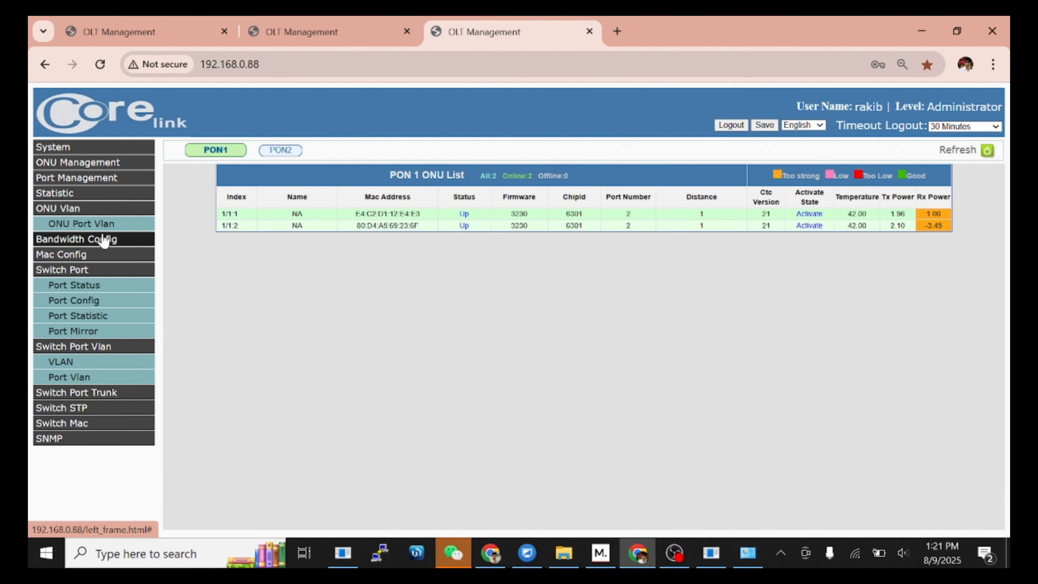
{"action": "left_click", "coordinate": [273, 151]}
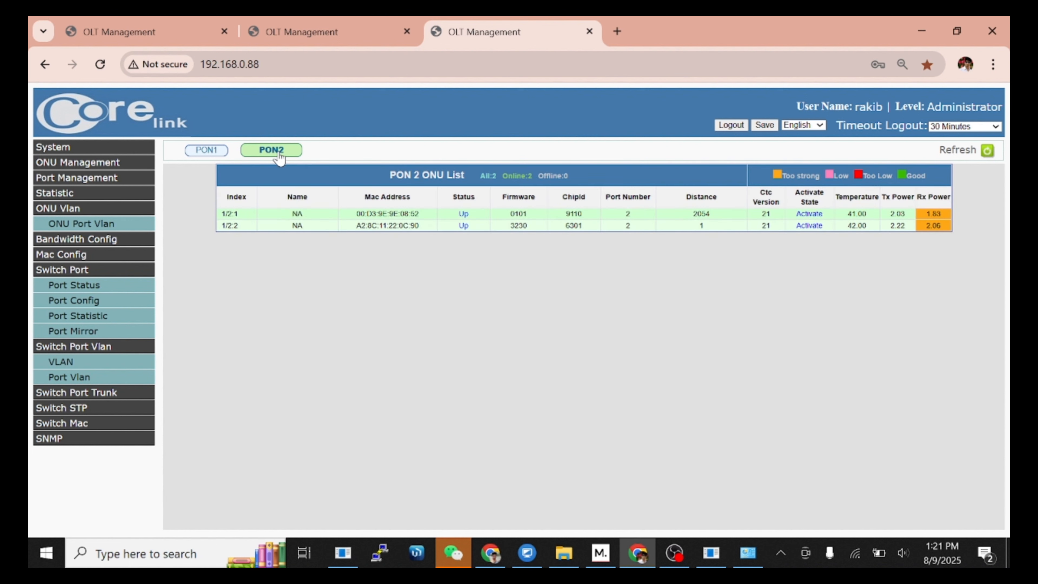
{"action": "left_click", "coordinate": [364, 213]}
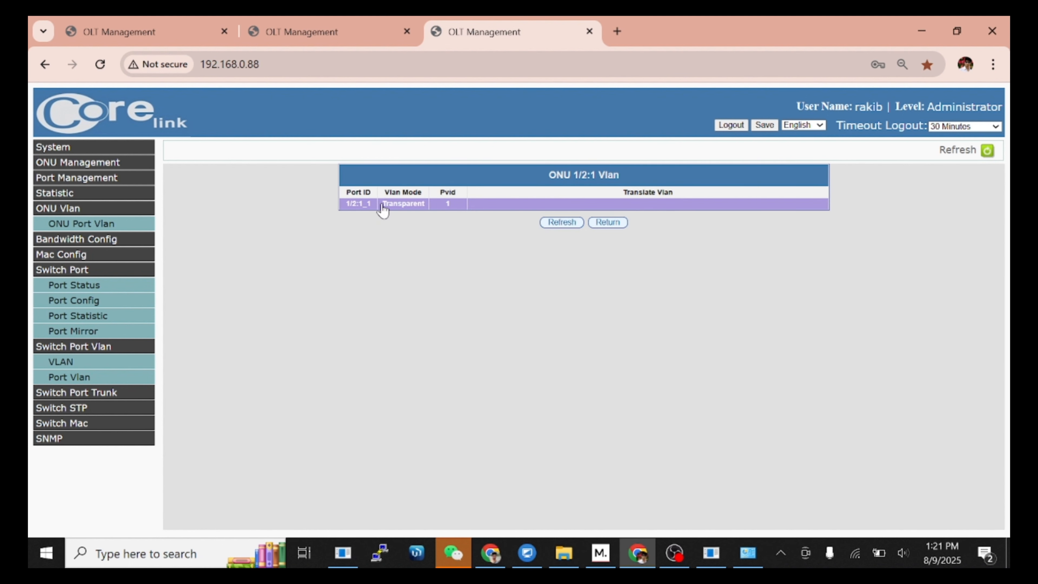
{"action": "left_click", "coordinate": [384, 208]}
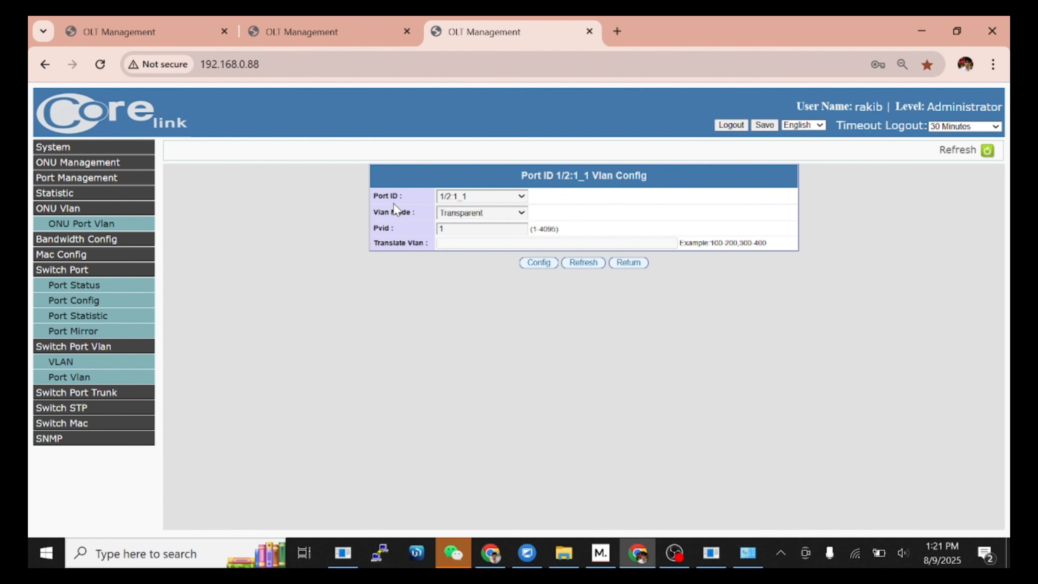
{"action": "left_click", "coordinate": [520, 213]}
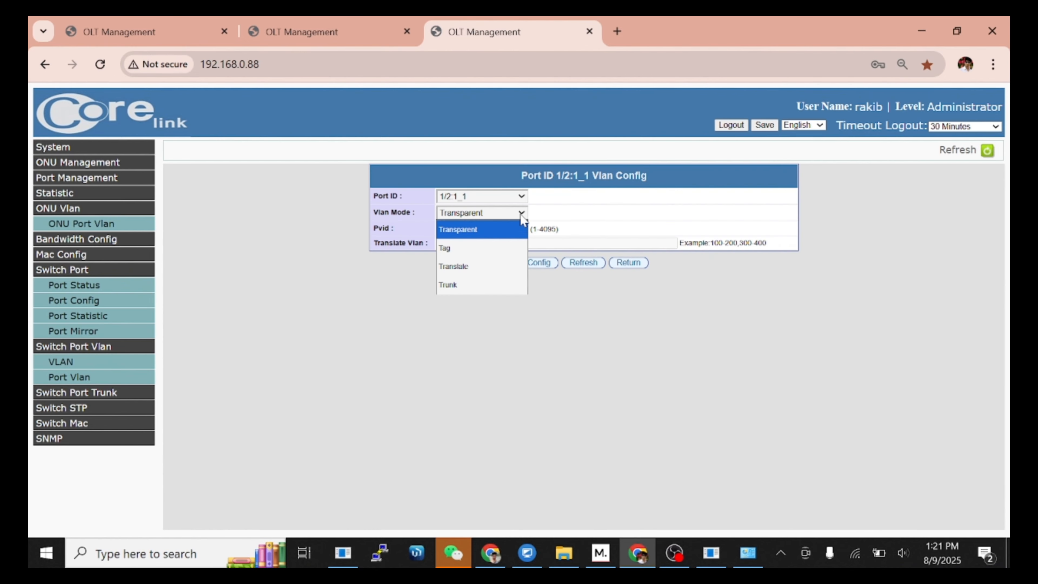
{"action": "left_click", "coordinate": [469, 249]}
{"action": "left_click", "coordinate": [482, 229]}
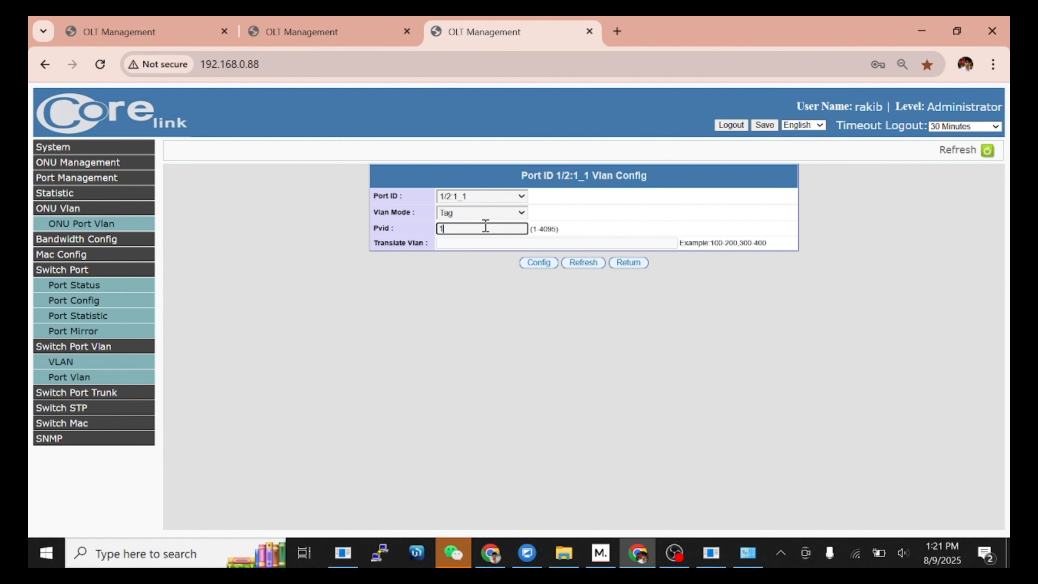
{"action": "type", "text": "01"}
{"action": "left_click", "coordinate": [539, 263]}
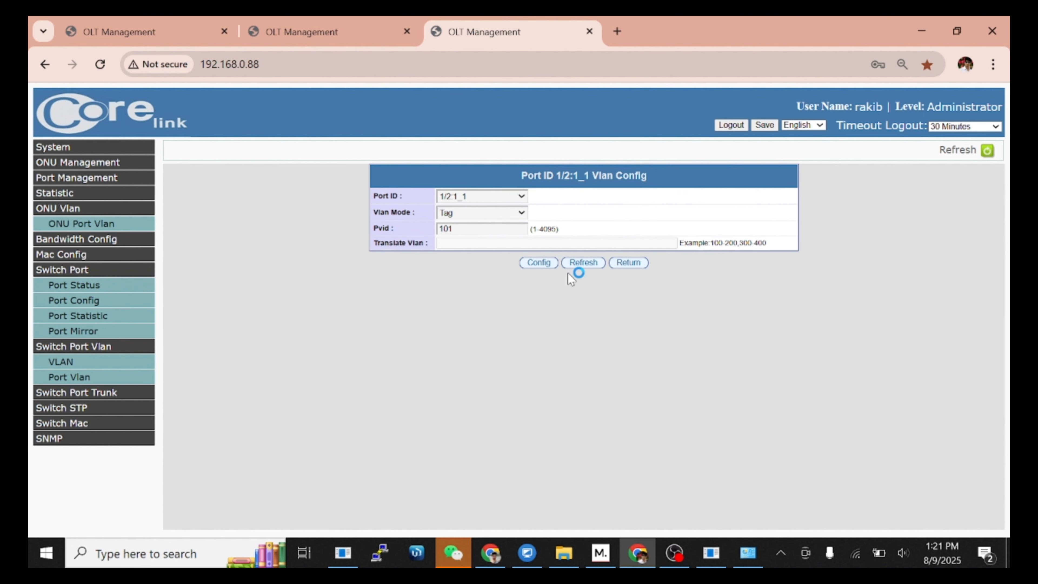
{"action": "left_click", "coordinate": [629, 263]}
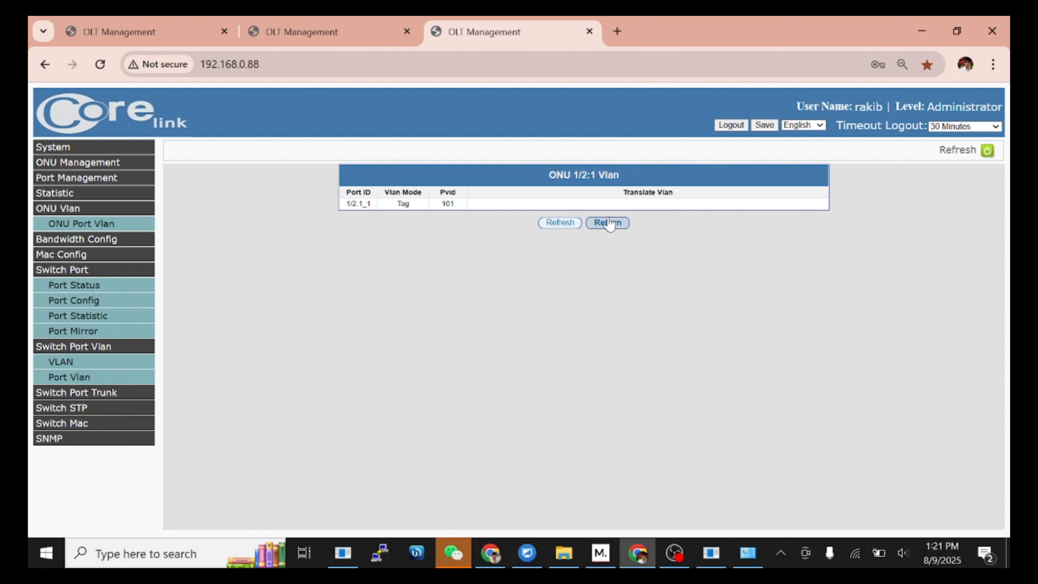
{"action": "left_click", "coordinate": [607, 222]}
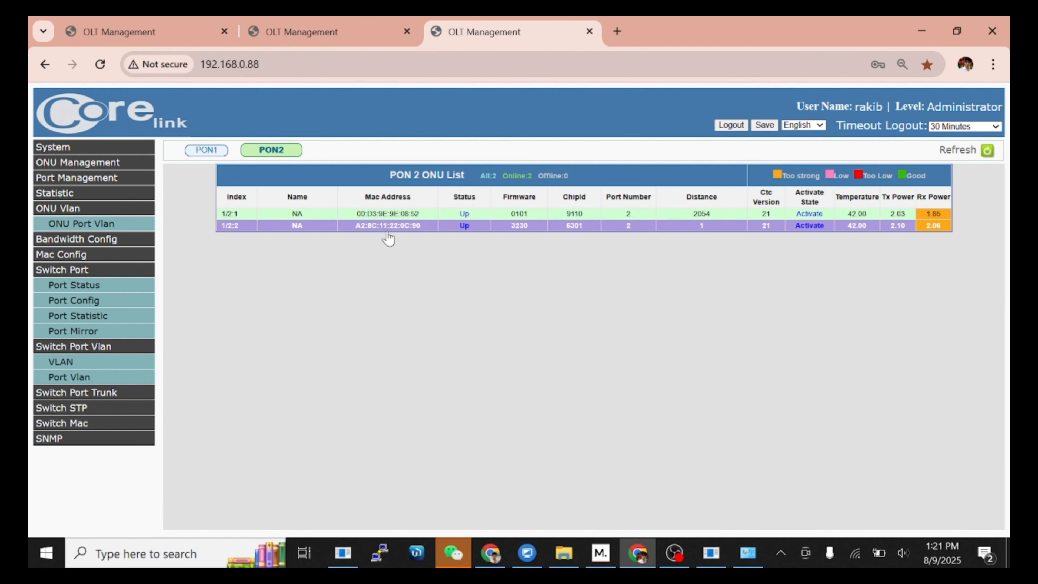
Step: Give ONU 1/2:2 port 1/2:2_1 Tag mode with PVID 300, then go back to the PON 2 list
{"action": "left_click", "coordinate": [395, 225]}
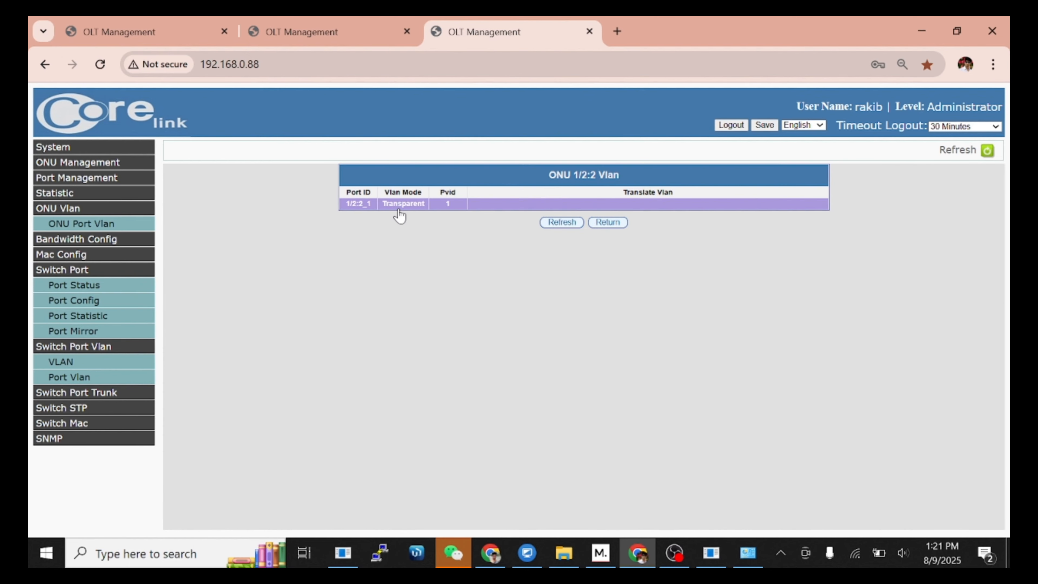
{"action": "left_click", "coordinate": [395, 205]}
{"action": "left_click", "coordinate": [507, 217]}
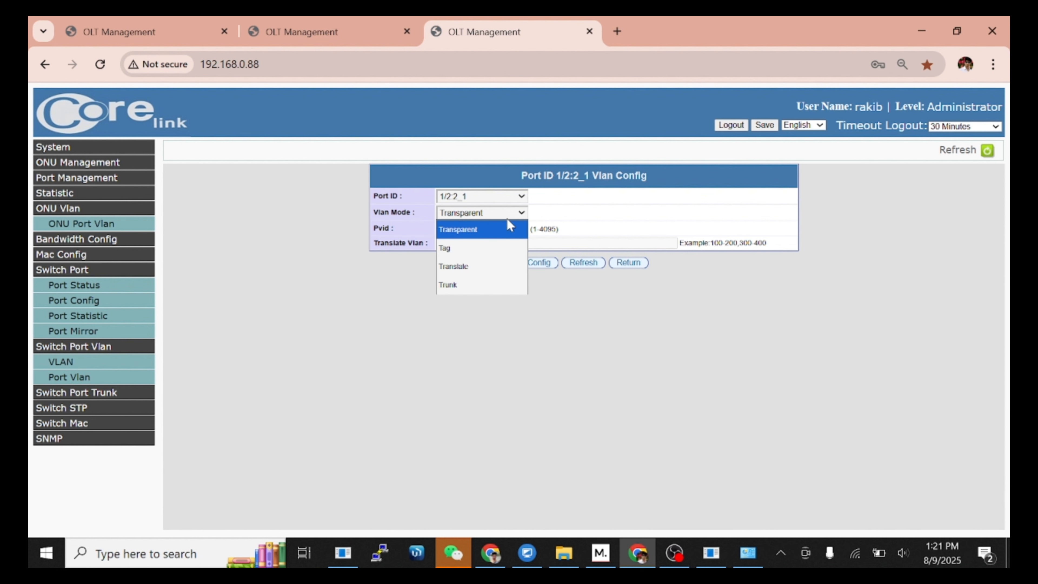
{"action": "left_click", "coordinate": [465, 246]}
{"action": "double_click", "coordinate": [488, 232]}
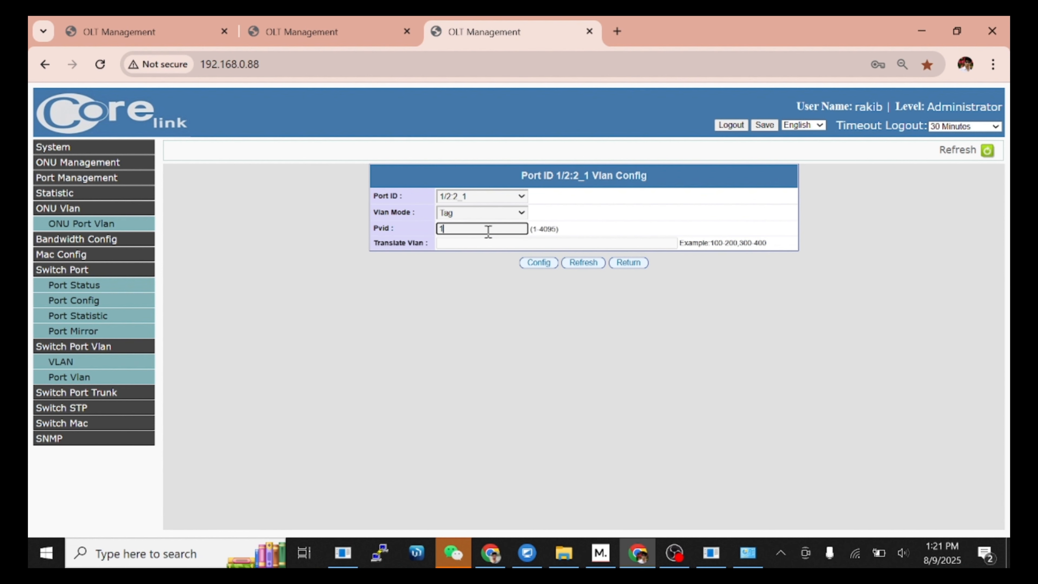
{"action": "type", "text": "300"}
{"action": "left_click", "coordinate": [545, 264]}
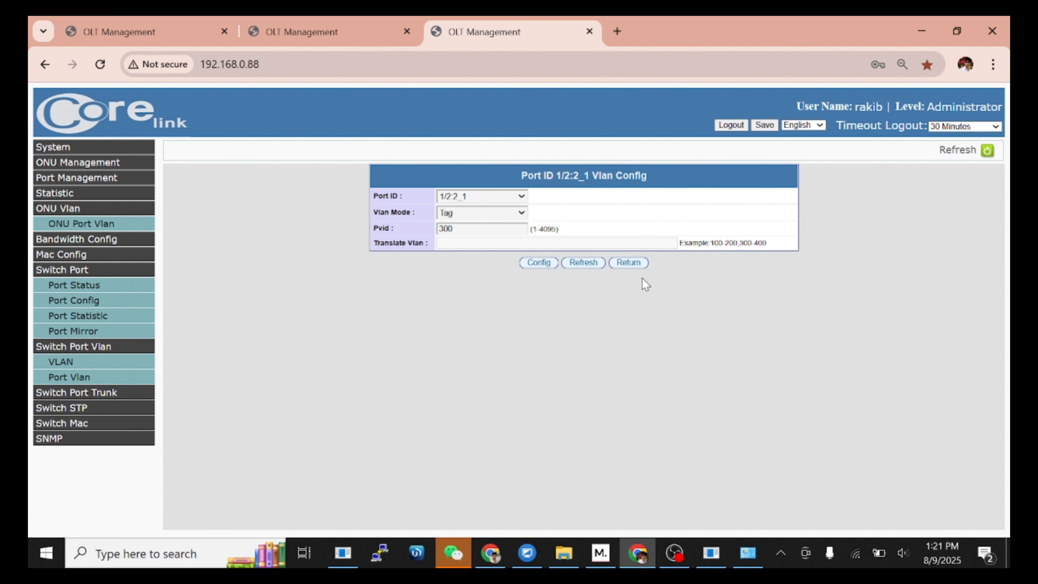
{"action": "left_click", "coordinate": [627, 264]}
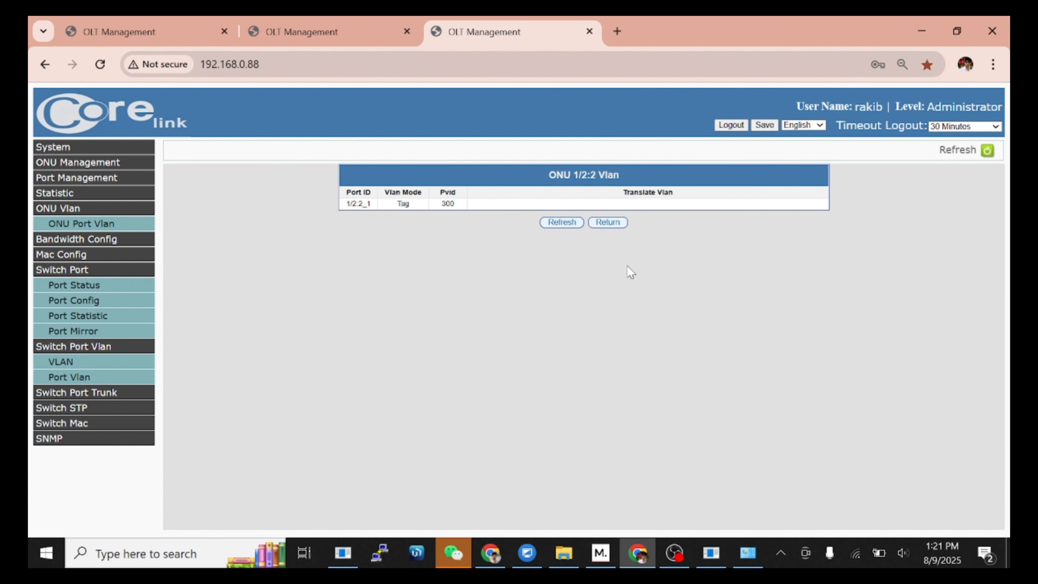
{"action": "left_click", "coordinate": [609, 223]}
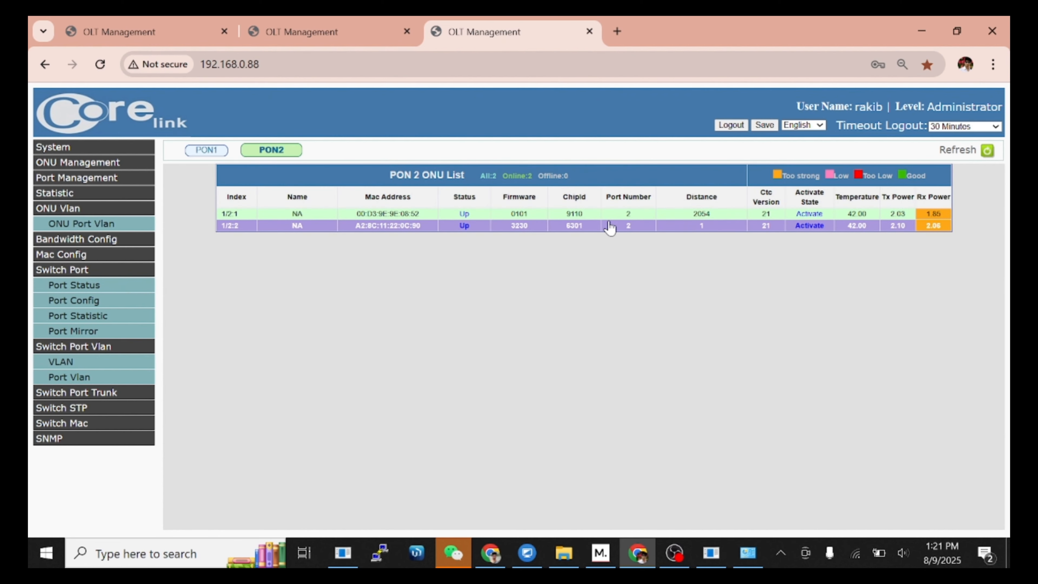
Step: Save the configuration via System > Save Configuration, confirming and dismissing the success message
{"action": "left_click", "coordinate": [62, 146]}
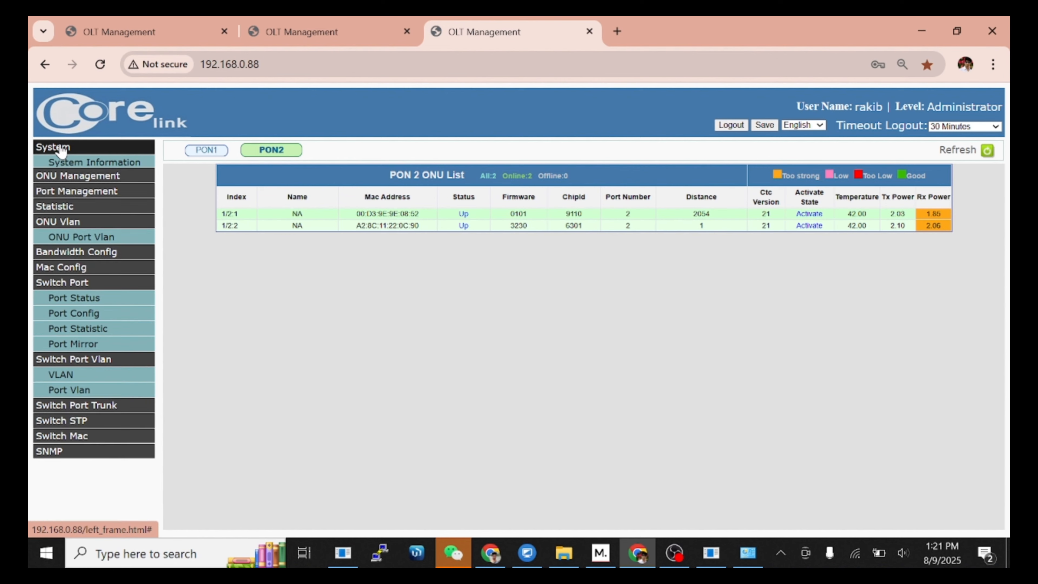
{"action": "left_click", "coordinate": [82, 422]}
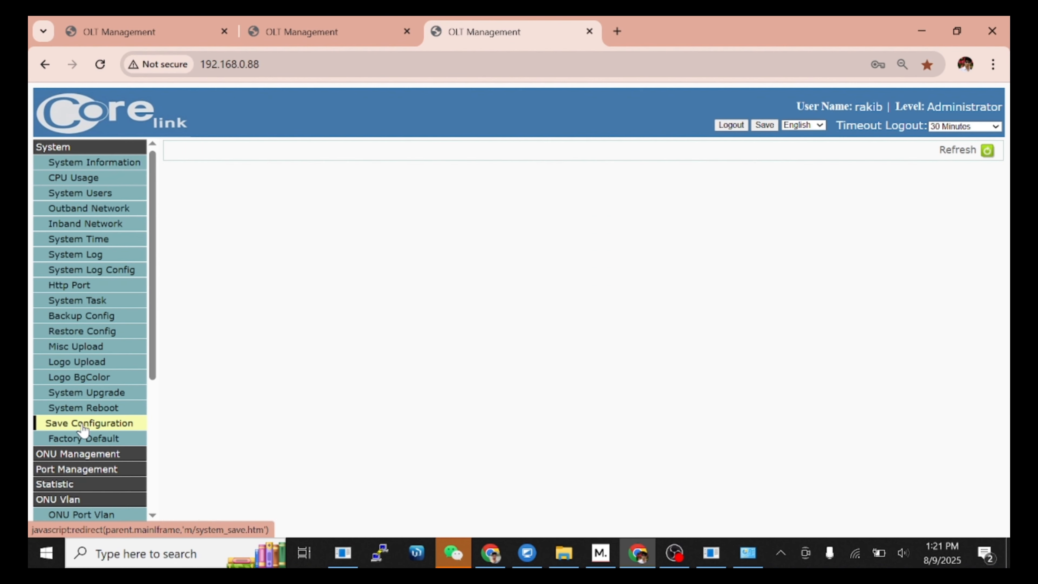
{"action": "left_click", "coordinate": [189, 187]}
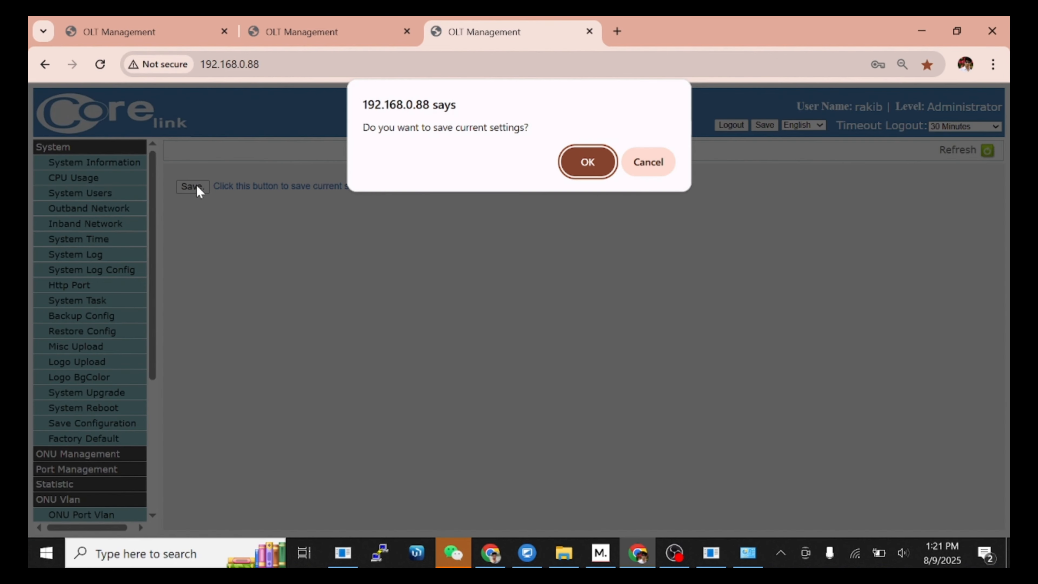
{"action": "left_click", "coordinate": [588, 163]}
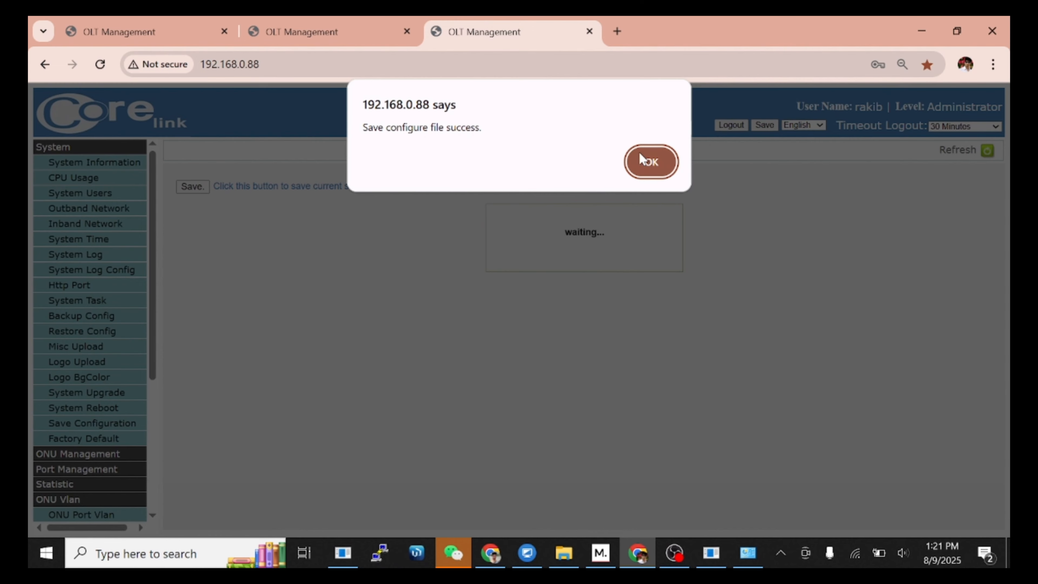
{"action": "left_click", "coordinate": [639, 156]}
{"action": "left_click", "coordinate": [116, 149]}
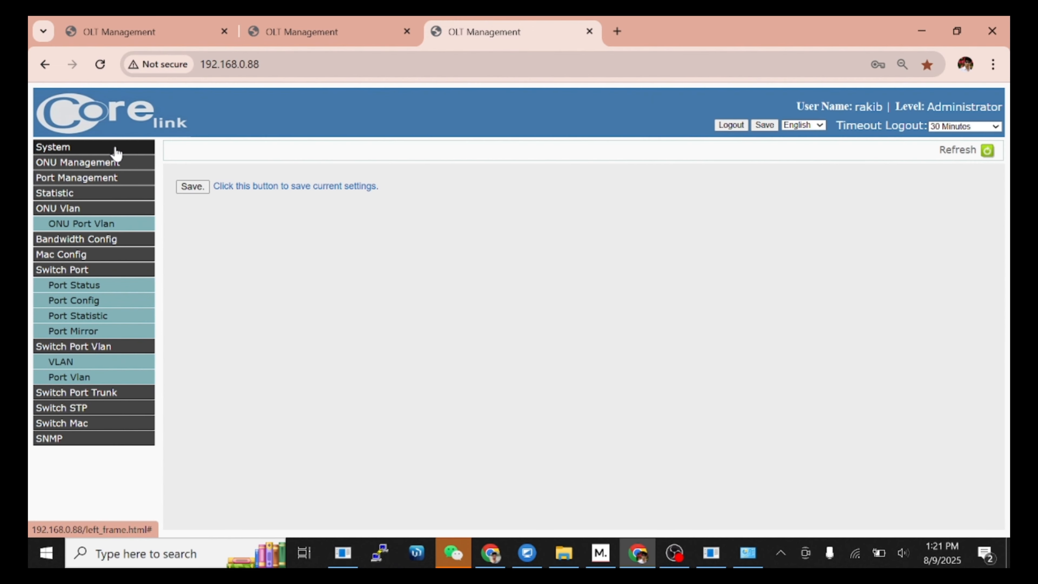
Step: Set Loop Detect's Enable Config to Enabled under STP settings
{"action": "left_click", "coordinate": [88, 409]}
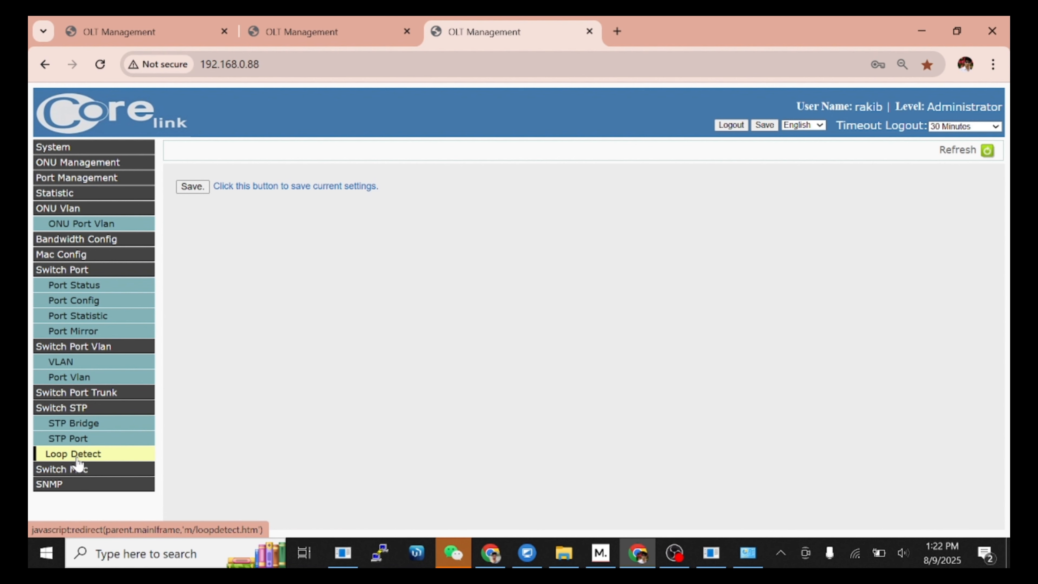
{"action": "left_click", "coordinate": [77, 458]}
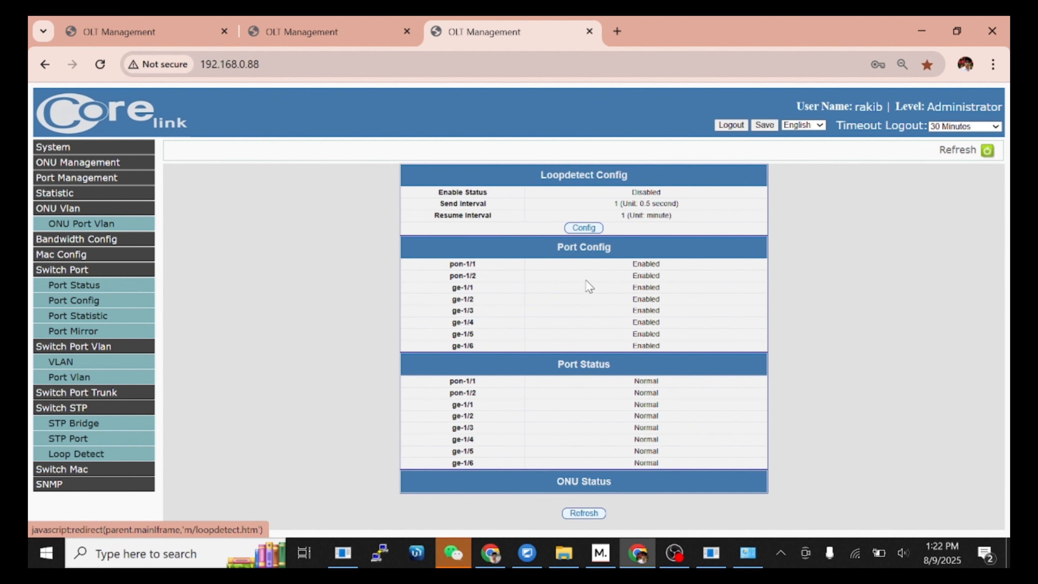
{"action": "left_click", "coordinate": [586, 230]}
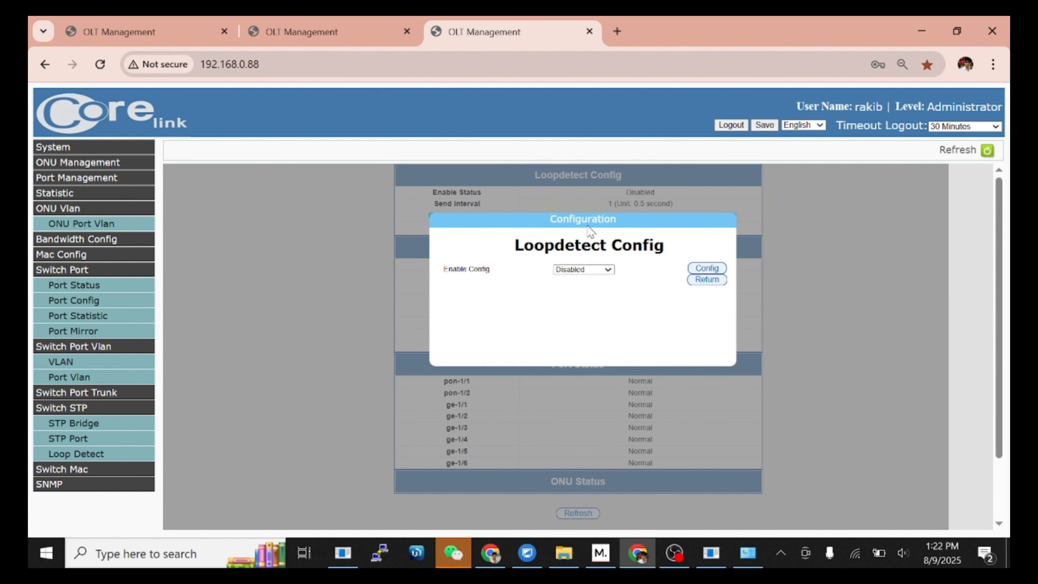
{"action": "left_click", "coordinate": [595, 269]}
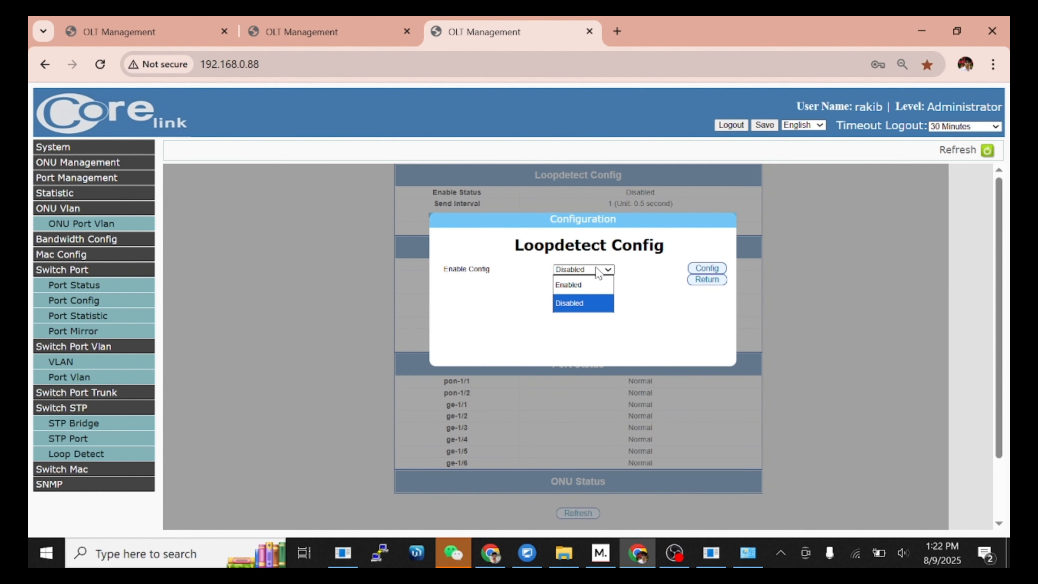
{"action": "left_click", "coordinate": [586, 285]}
{"action": "left_click", "coordinate": [704, 268]}
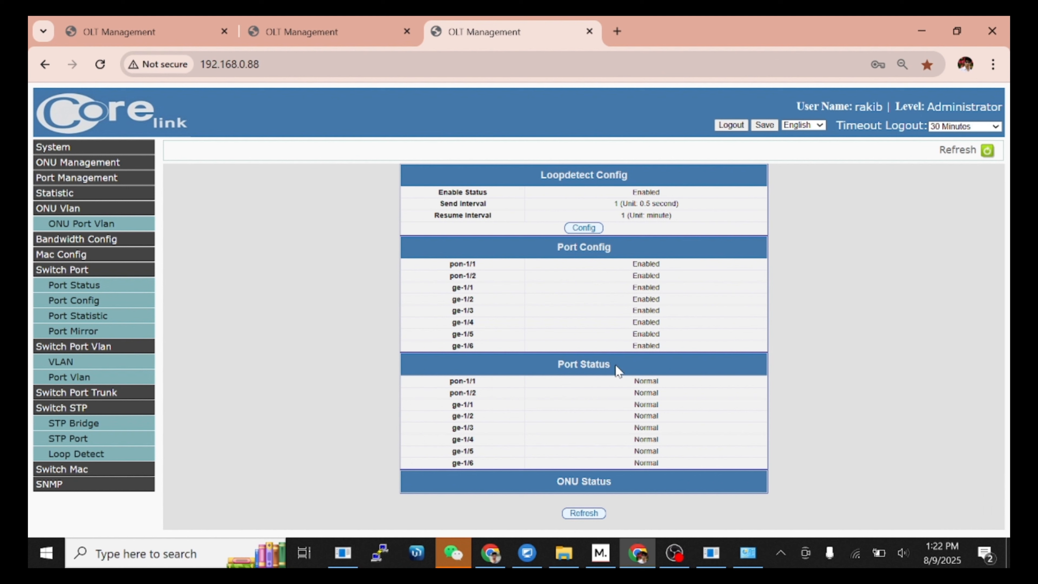
{"action": "left_click_drag", "start_coordinate": [620, 365], "coordinate": [560, 366]}
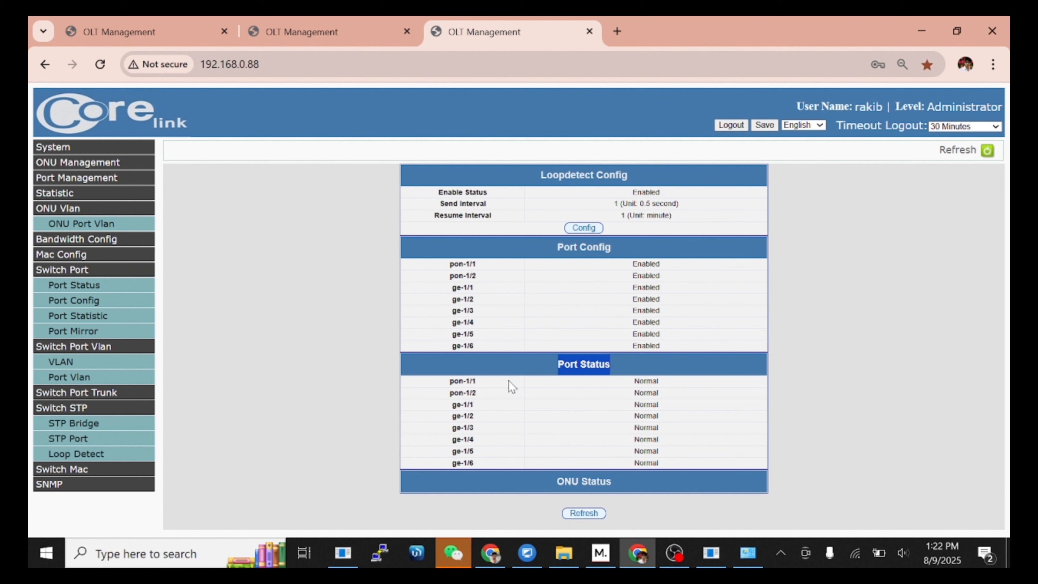
{"action": "left_click", "coordinate": [674, 363]}
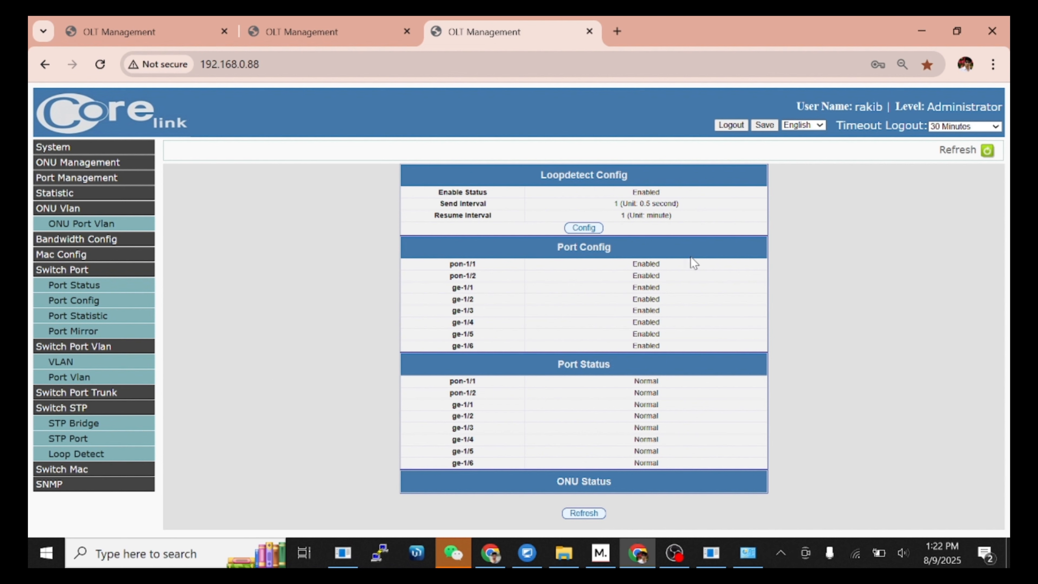
Step: Save the configuration with loop detection enabled and reload the management page
{"action": "left_click", "coordinate": [770, 129]}
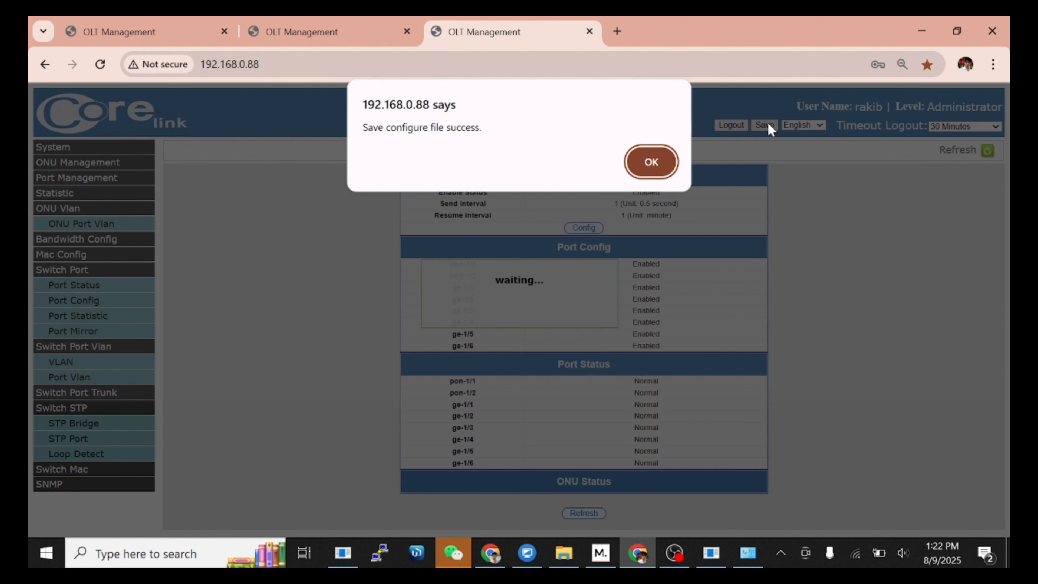
{"action": "left_click", "coordinate": [664, 161]}
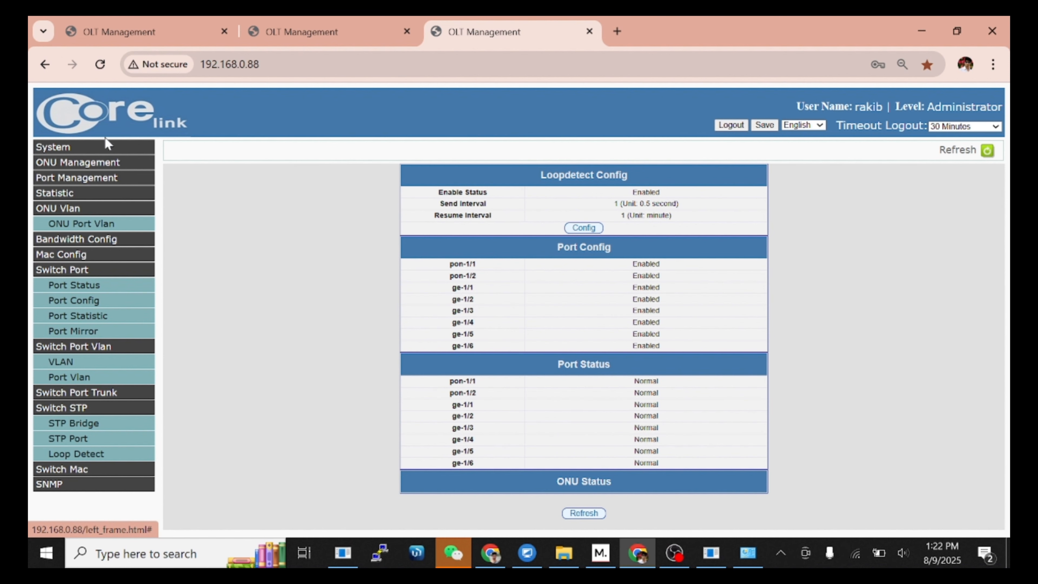
{"action": "left_click", "coordinate": [101, 64]}
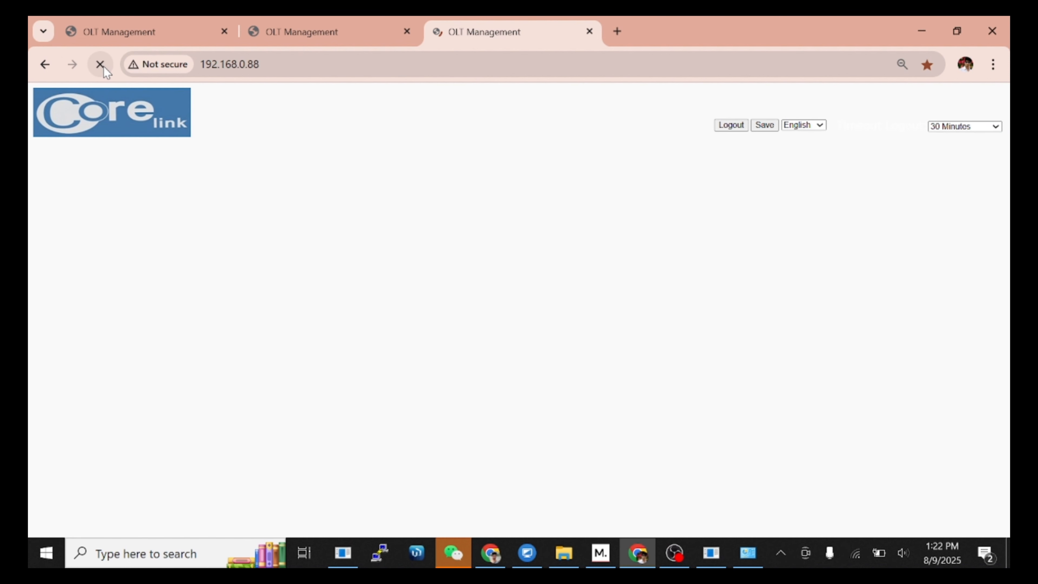